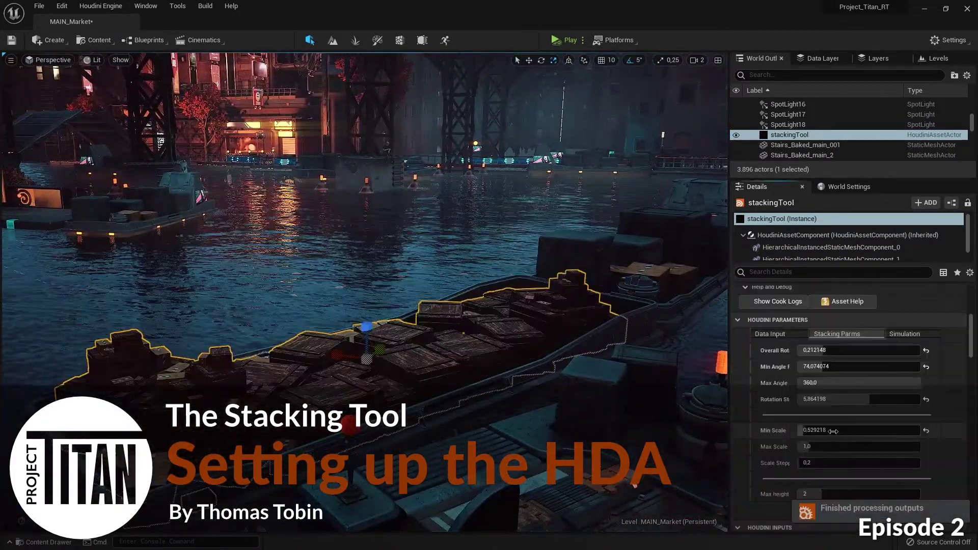
Raise Max Scale in the stacking tool's Stacking Parms from 1.0 to about 1.658
left_click_drag(822, 446, 830, 446)
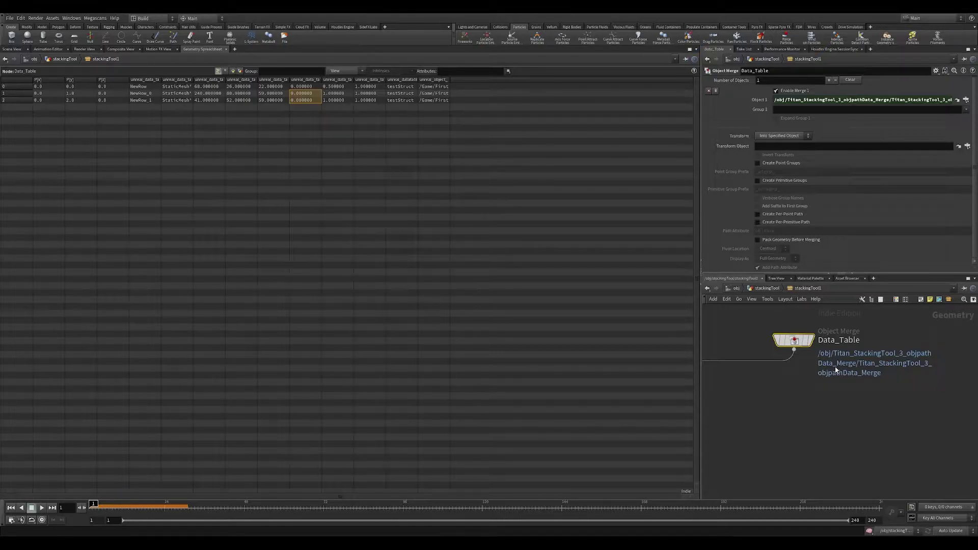
Float stackingTool1's parameters in a separate window and reveal the full Data Table IN path
middle_click_drag(866, 421, 819, 439)
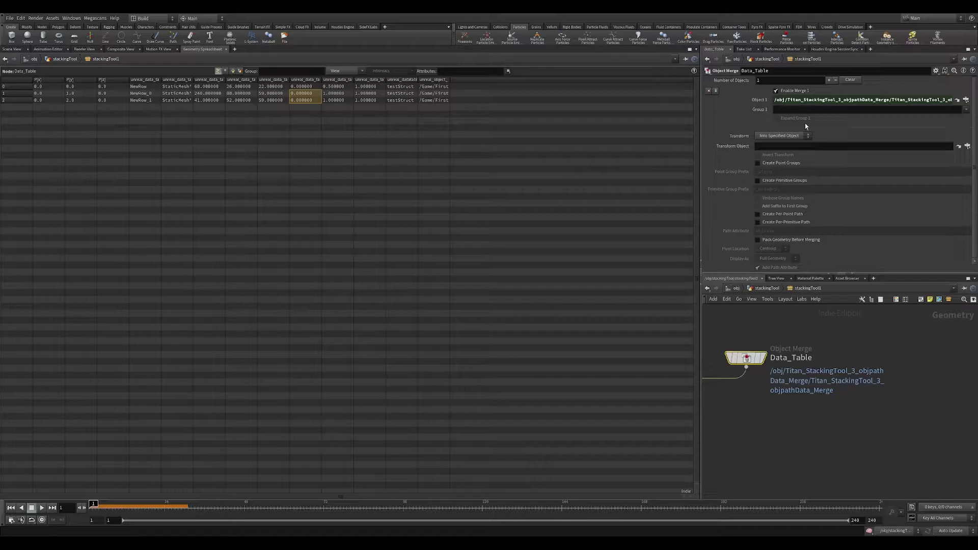
right_click(813, 293)
mouse_move(846, 365)
left_click(912, 385)
left_click_drag(799, 231, 528, 248)
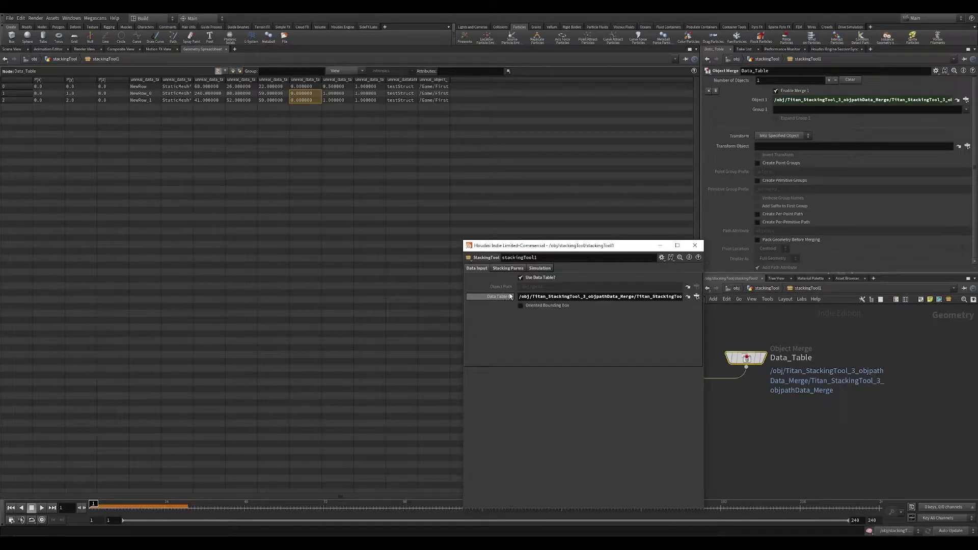
left_click_drag(520, 296, 704, 300)
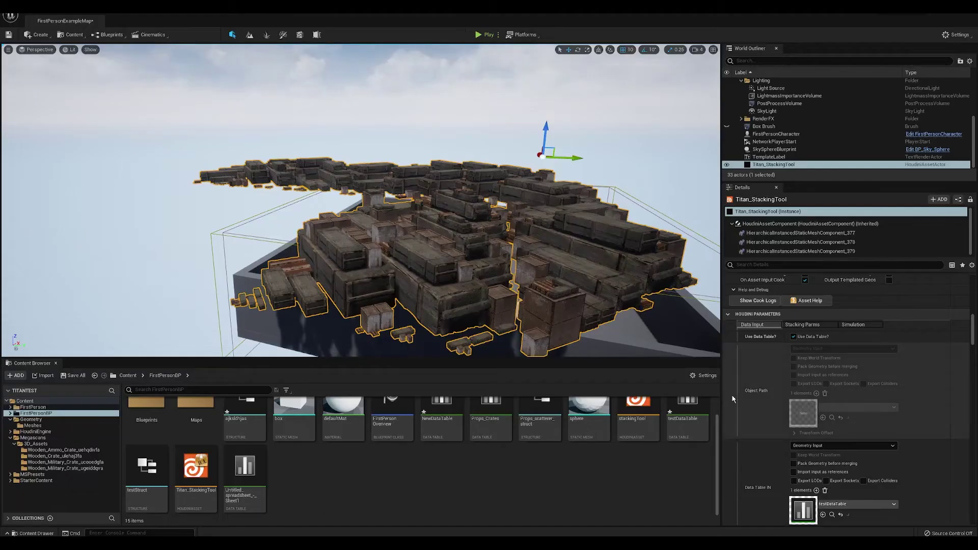
scroll(794, 490, "down", 2)
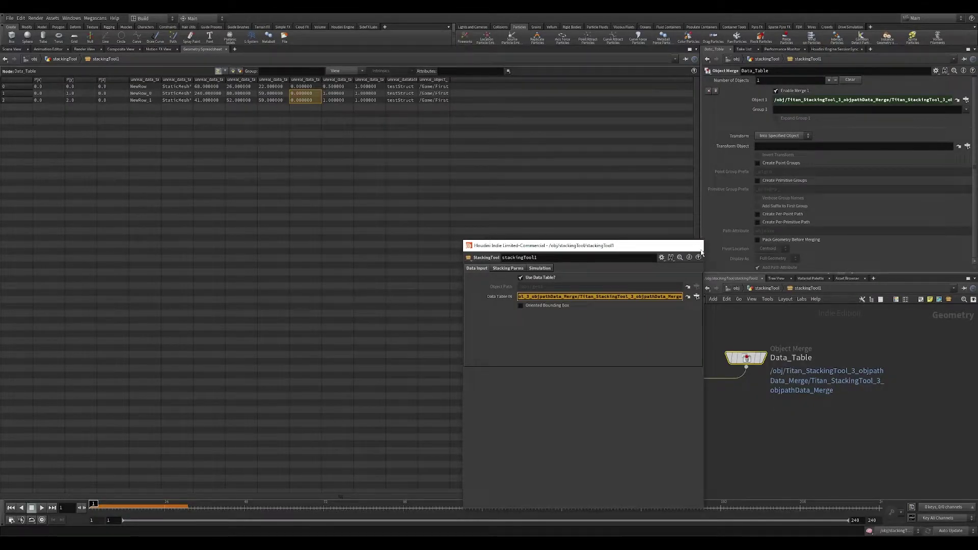
Close the floating parameter window and frame the three Data_Table points in the 3D view
left_click(700, 248)
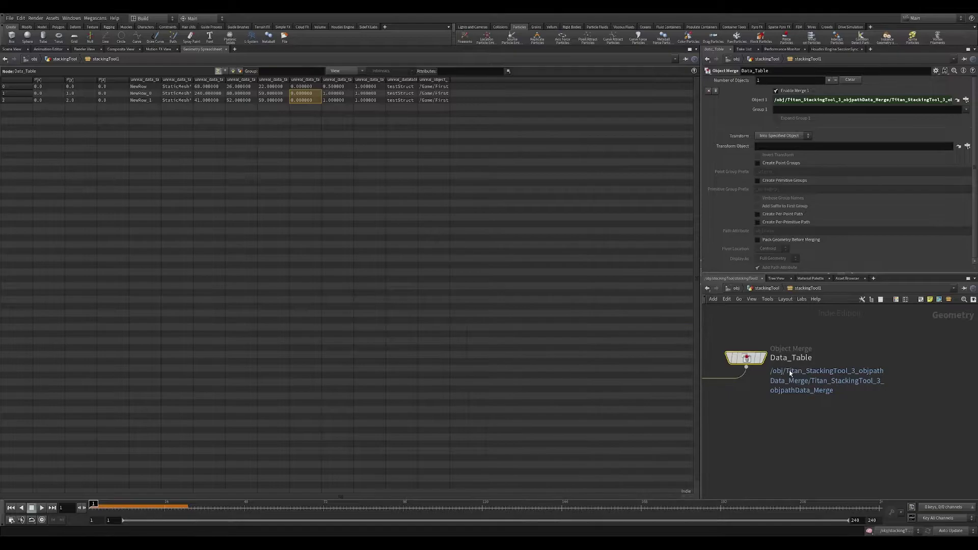
mouse_move(744, 362)
middle_click_drag(749, 365, 822, 370)
left_click(12, 49)
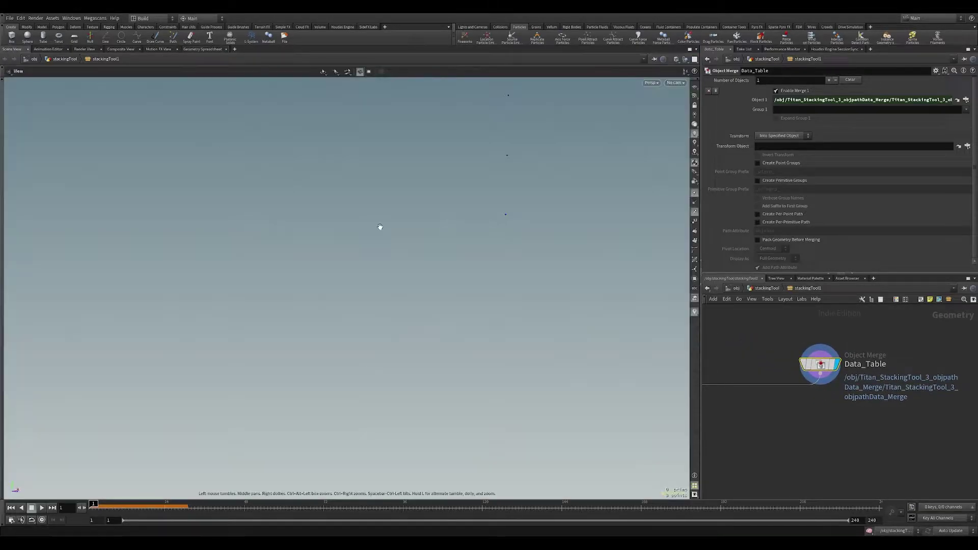
key("f")
left_click_drag(562, 281, 497, 251)
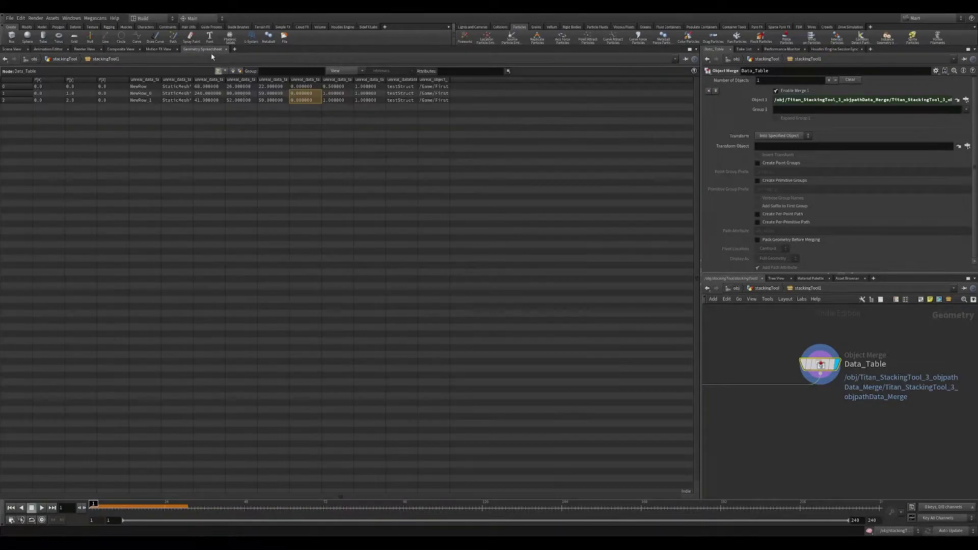
Widen the Asset_path and Width spreadsheet columns to read their values, then deselect Data_Table
left_click(204, 49)
left_click_drag(191, 83, 366, 103)
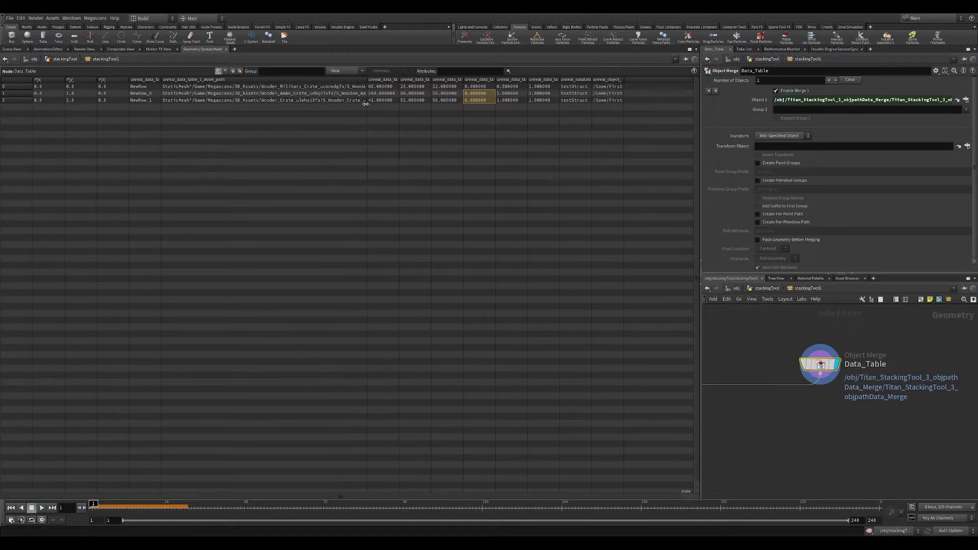
left_click(212, 86)
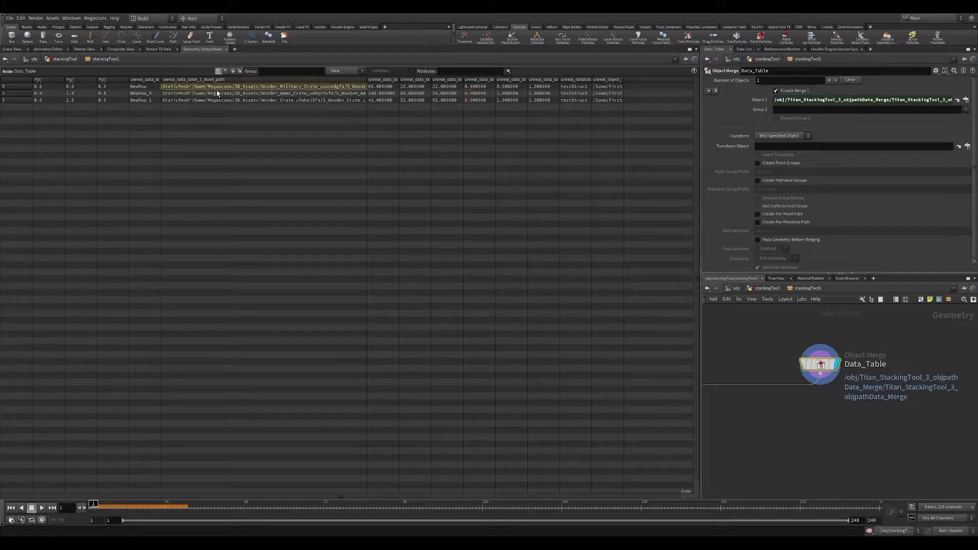
left_click(372, 88)
left_click_drag(399, 90, 573, 80)
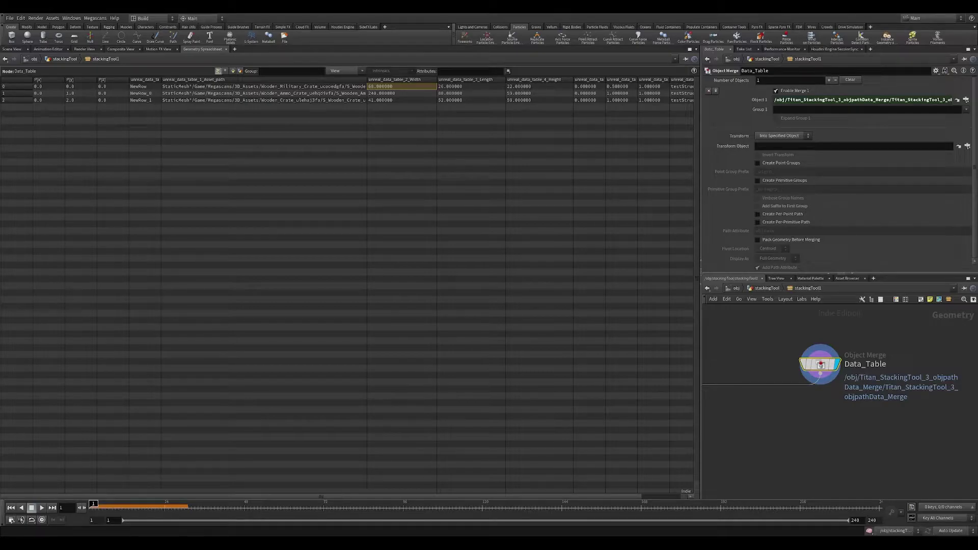
left_click(13, 49)
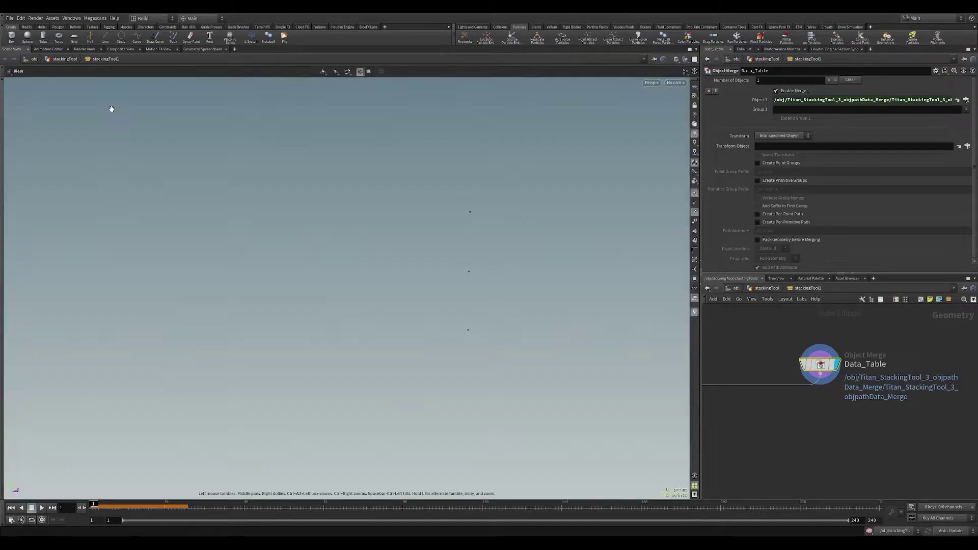
left_click(813, 431)
Paste an Attribute Wrangle under Data_Table, display it, and set its code to @P = {0,0,0};
key("ctrl+v")
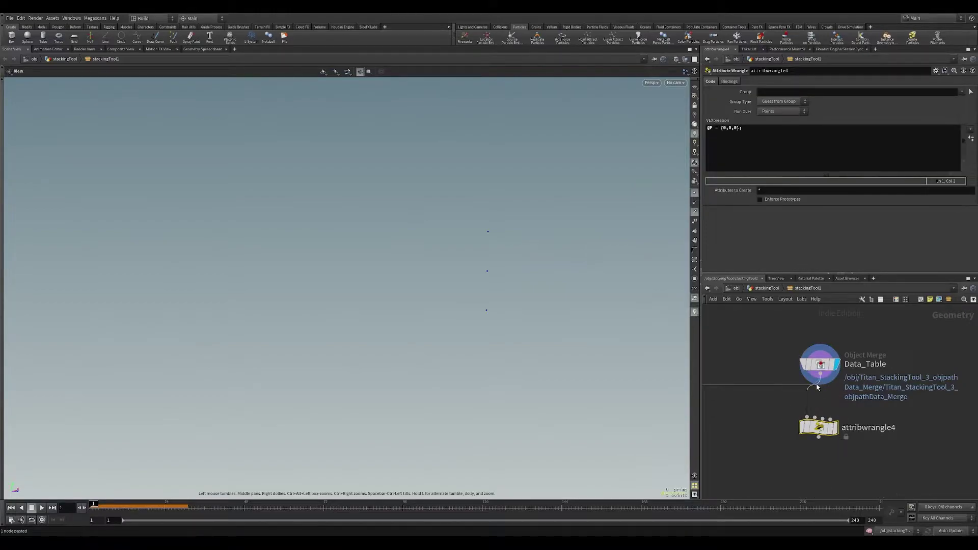
left_click(836, 428)
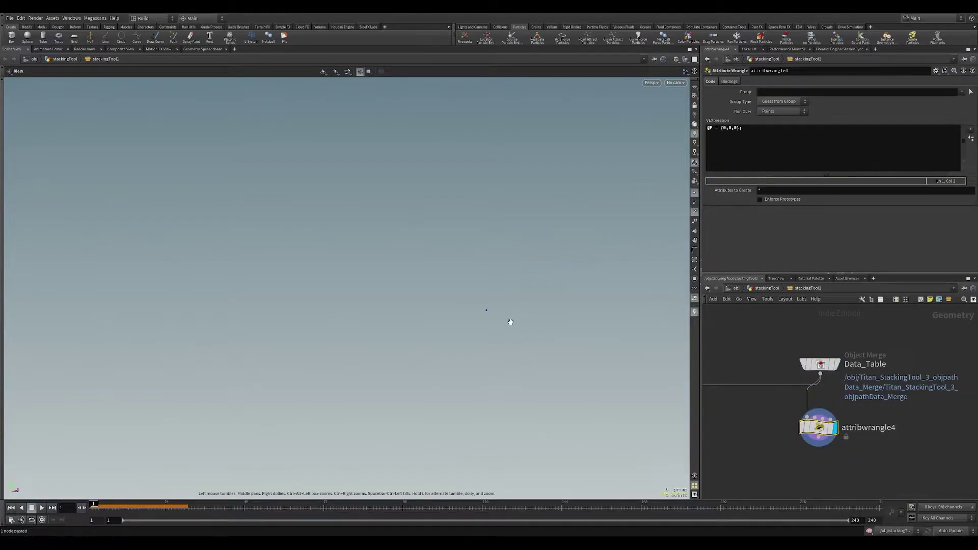
left_click(726, 135)
key("ctrl+a")
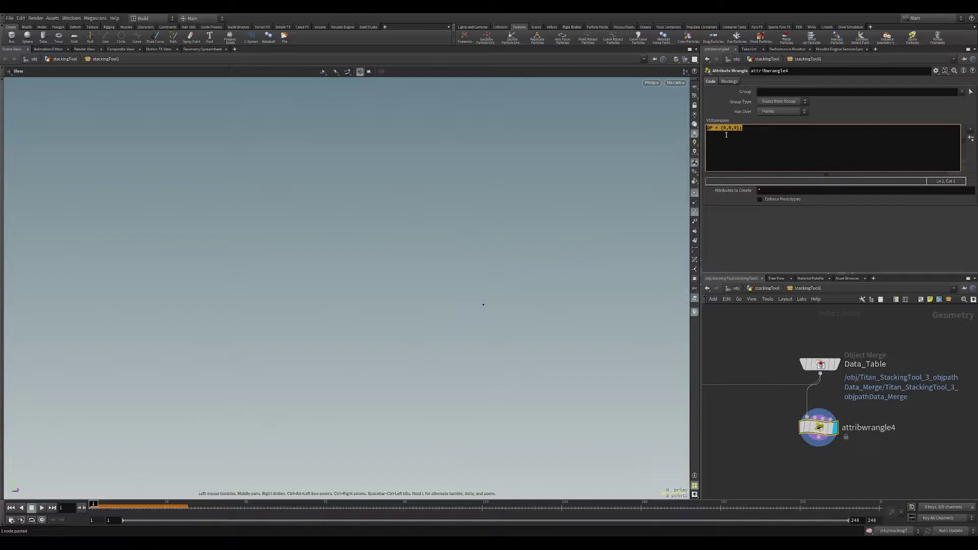
left_click(722, 130)
left_click_drag(719, 131, 761, 138)
left_click(761, 138)
Rename the wrangle set_To_0 and check the points, sorted by asset path, in the spreadsheet
double_click(859, 427)
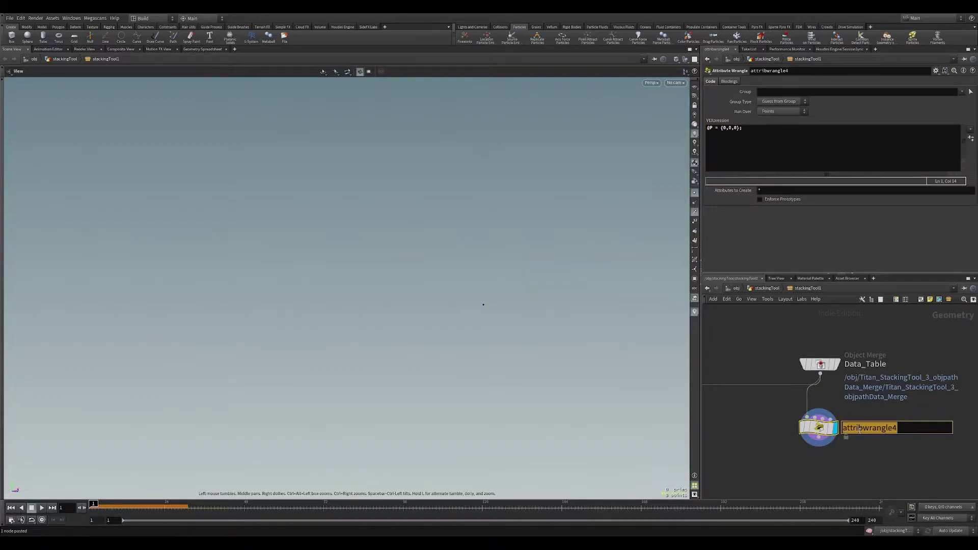
type("set_To_09")
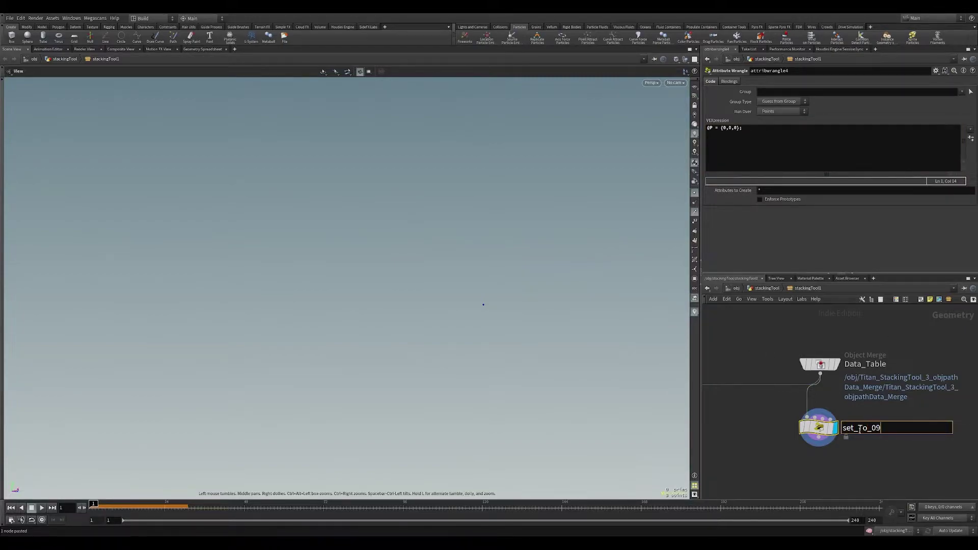
key("BackSpace")
key("Return")
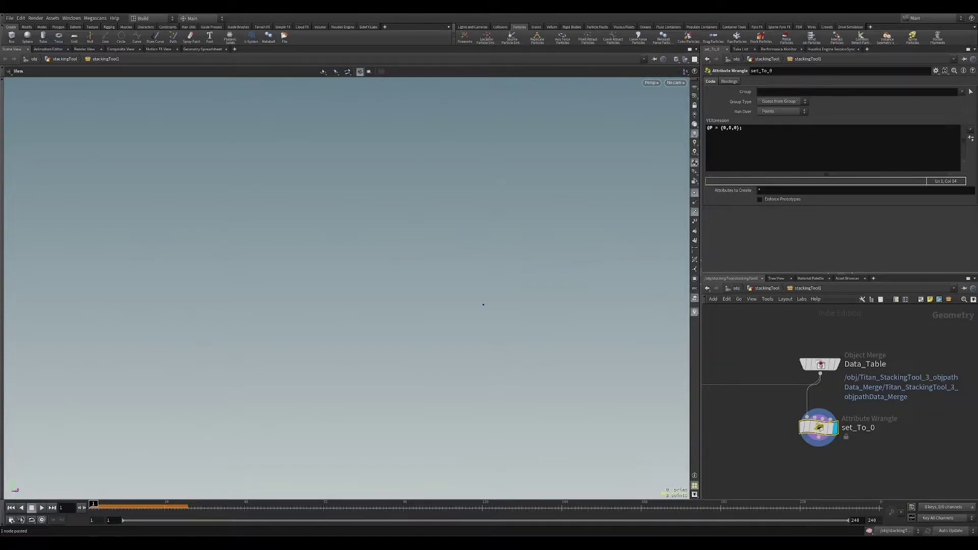
middle_click_drag(824, 480, 823, 448)
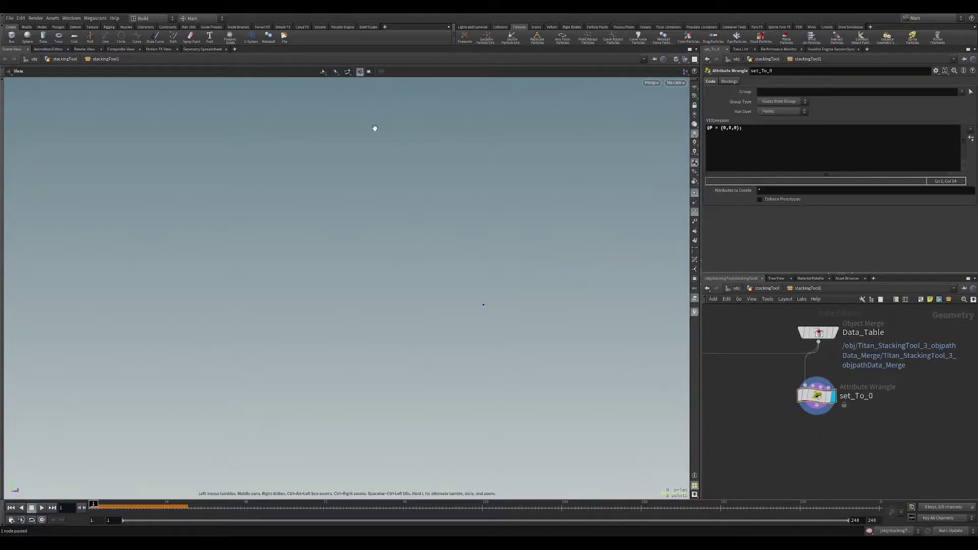
left_click(206, 49)
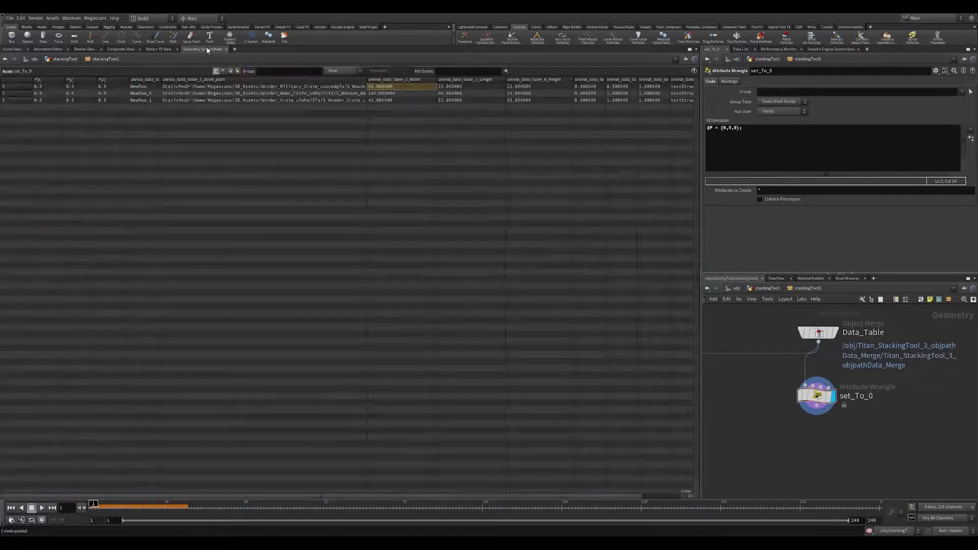
left_click(186, 80)
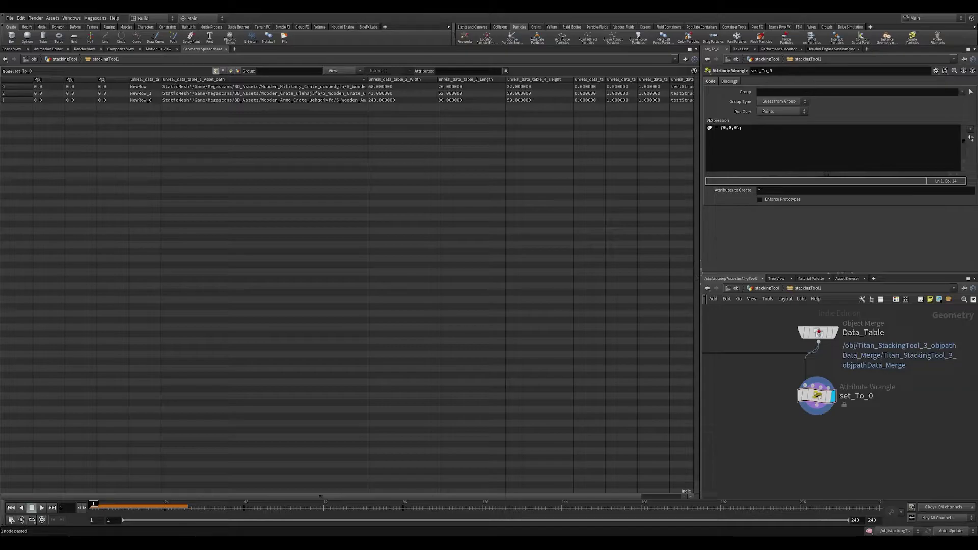
Add an Attribute Rename node, attribute3, wired under set_To_0
key("Tab")
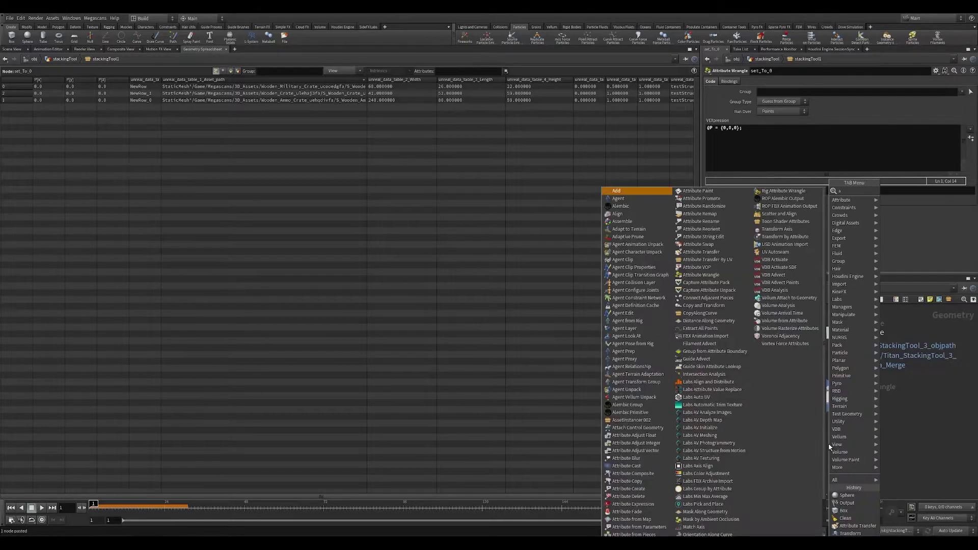
type("attr")
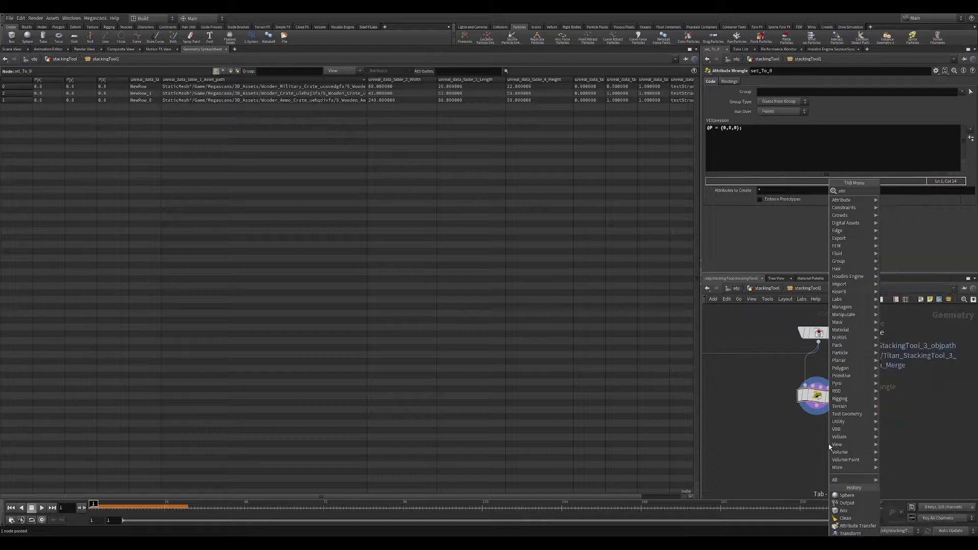
type(" rena")
key("Return")
left_click(828, 444)
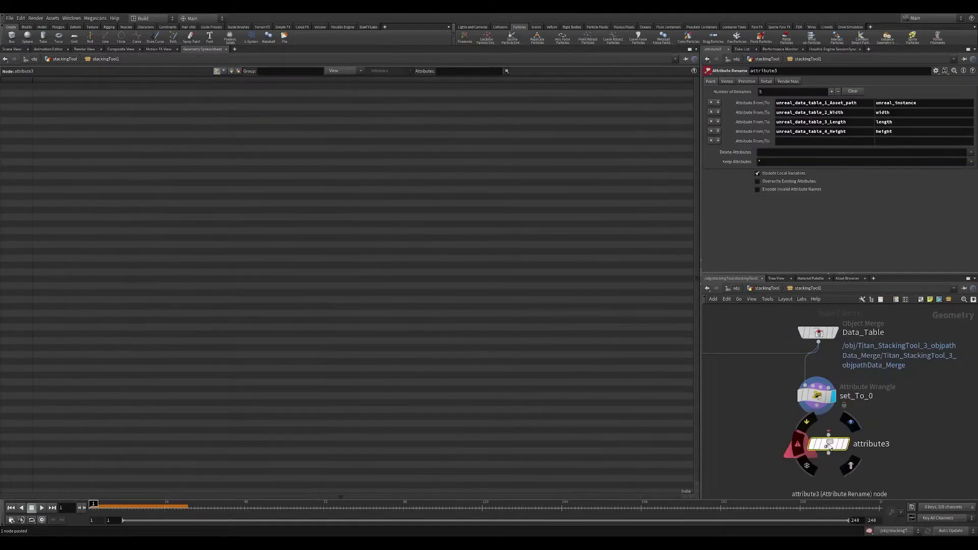
left_click_drag(827, 433, 817, 414)
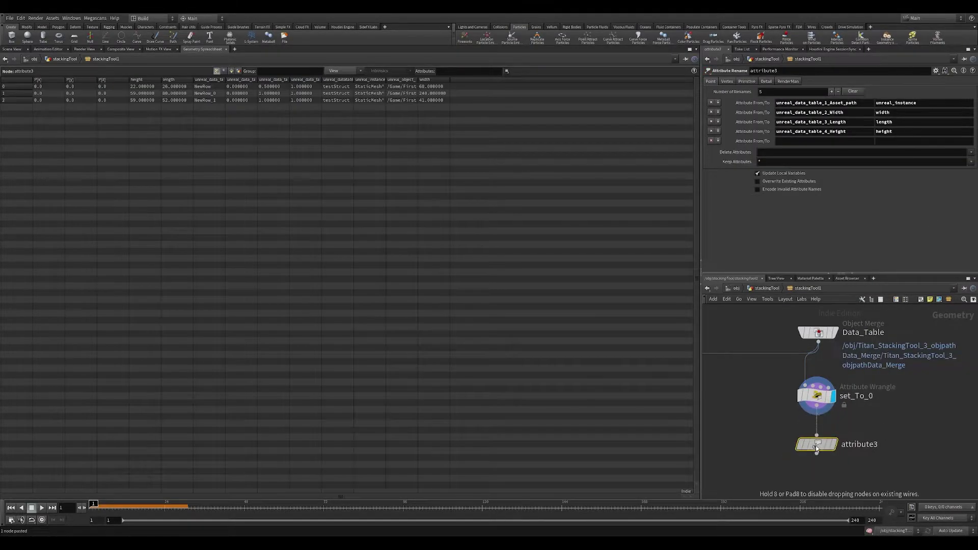
Rename Asset_path, Width, Length, Height to unreal_instance, width, length, height and check the spreadsheet
double_click(779, 102)
left_click(865, 103)
double_click(865, 104)
left_click_drag(226, 85, 317, 89)
double_click(935, 102)
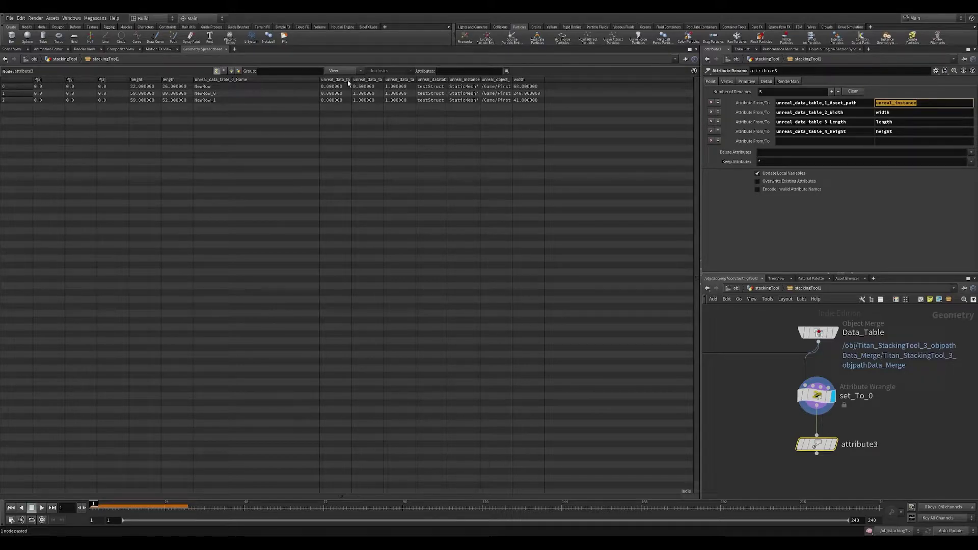
left_click_drag(352, 80, 560, 80)
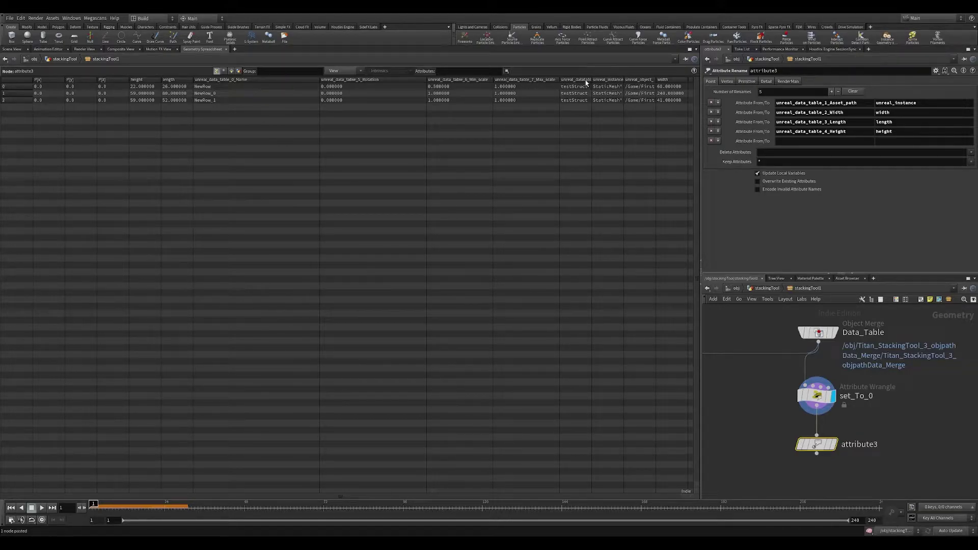
left_click_drag(590, 80, 681, 81)
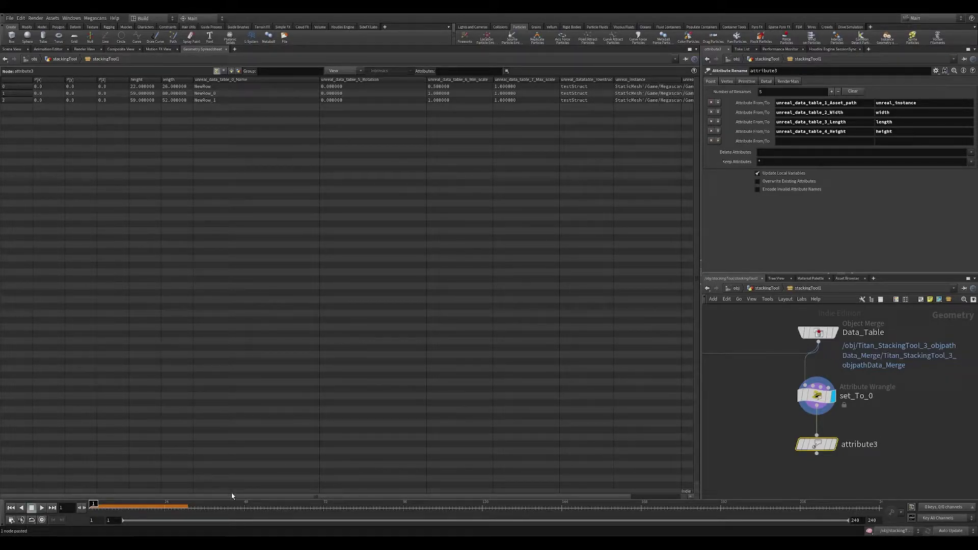
left_click_drag(232, 496, 356, 490)
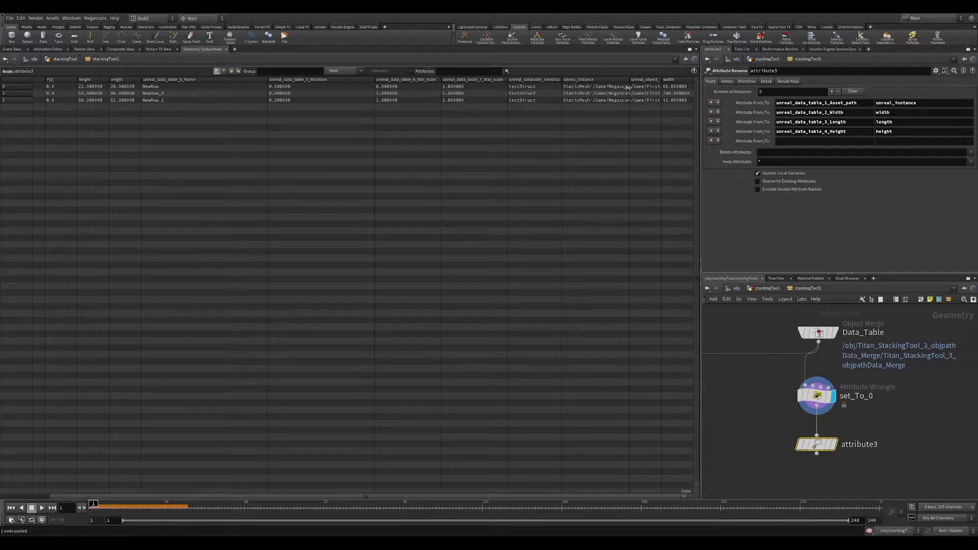
left_click_drag(629, 93, 589, 93)
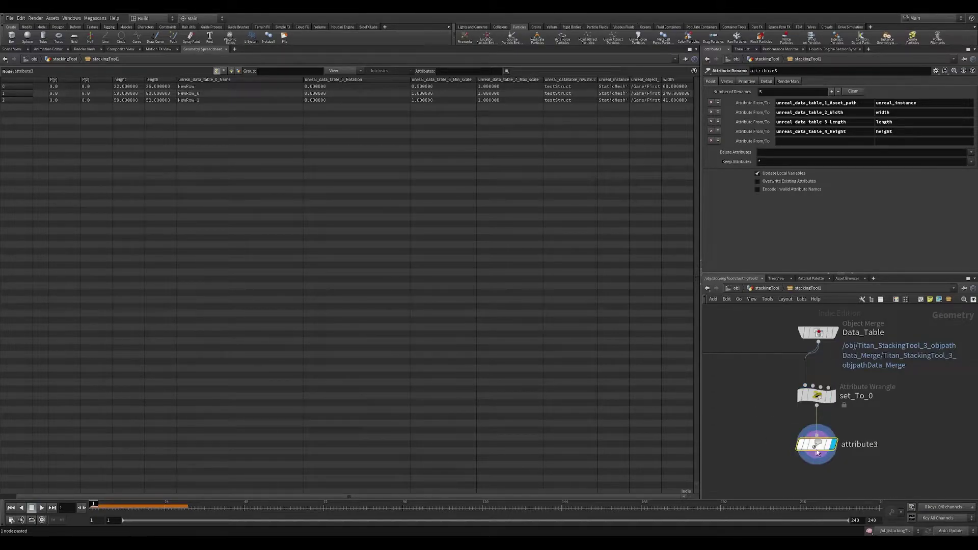
Add an Attribute Wrangle below attribute3 and wire attribute3 into it
middle_click_drag(854, 481, 850, 391)
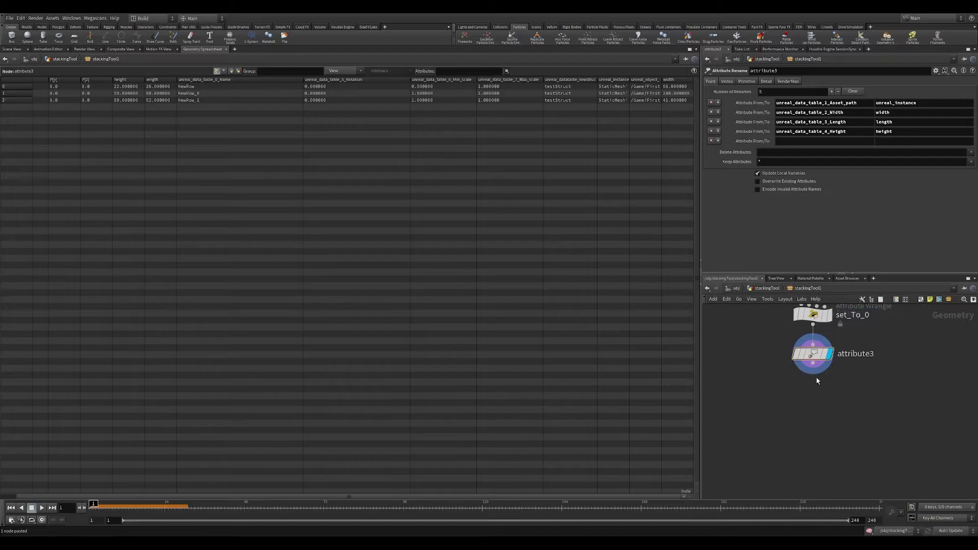
key("Tab")
type("aw")
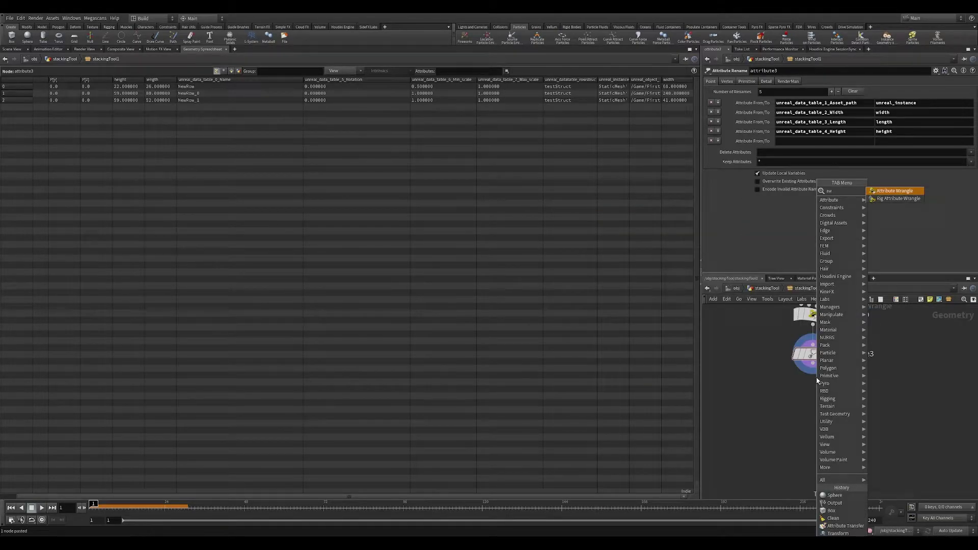
key("Return")
left_click(816, 378)
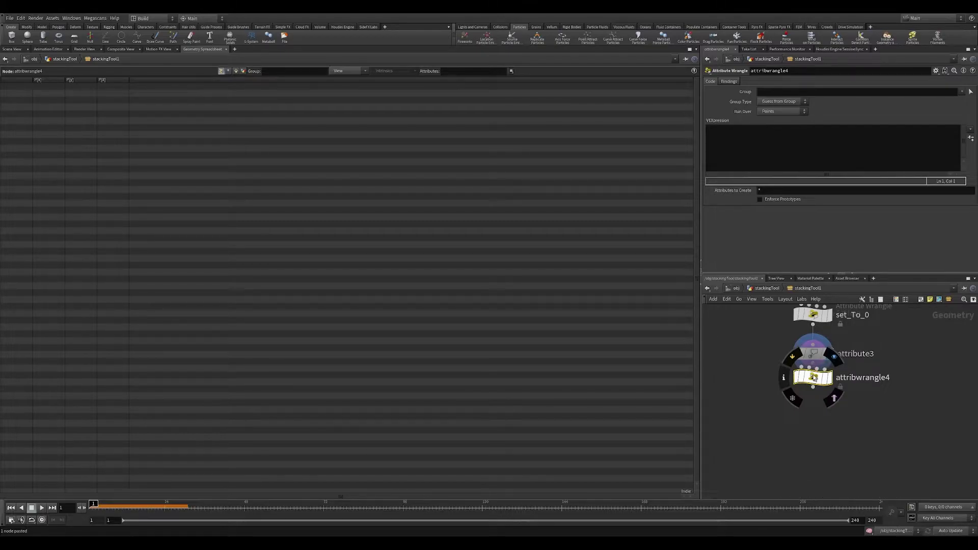
left_click(819, 363)
left_click(820, 372)
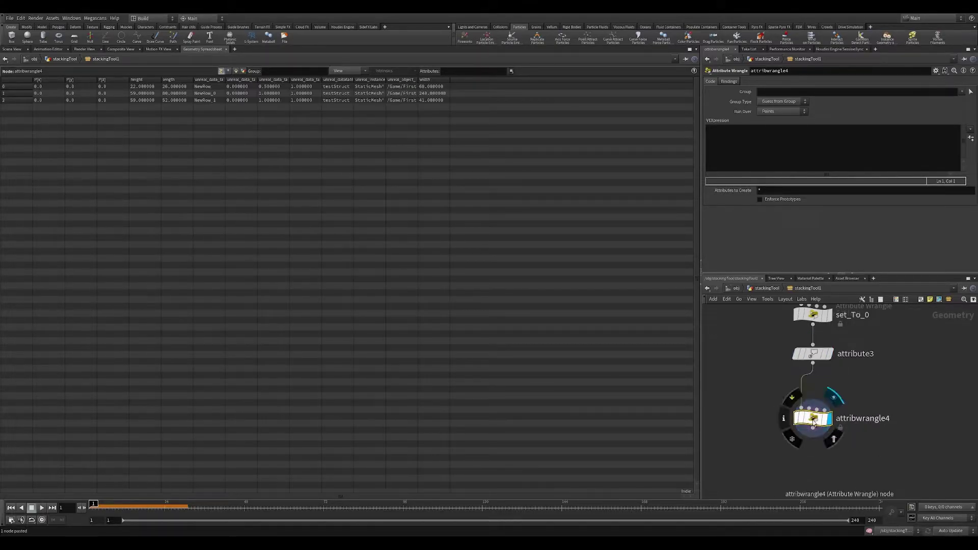
left_click(828, 418)
left_click(787, 164)
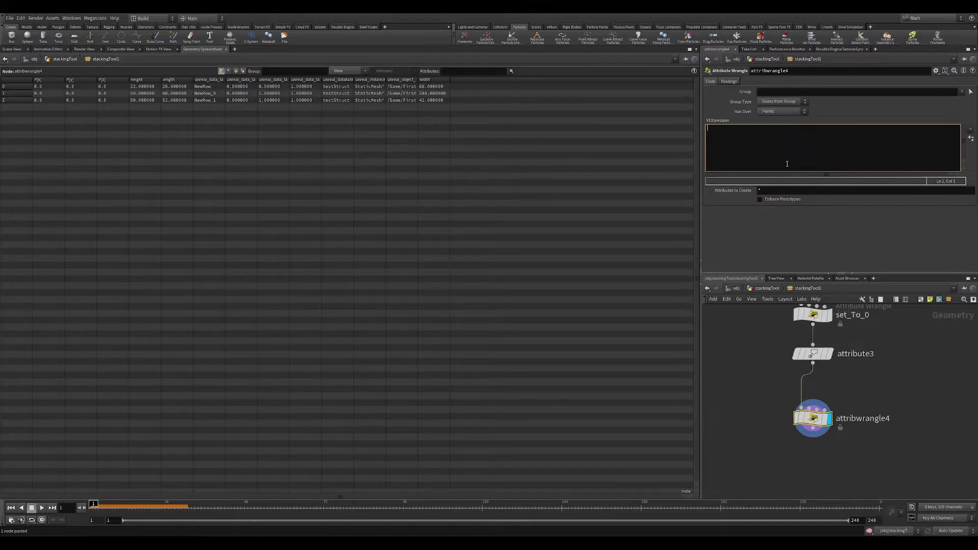
type("@scale = set")
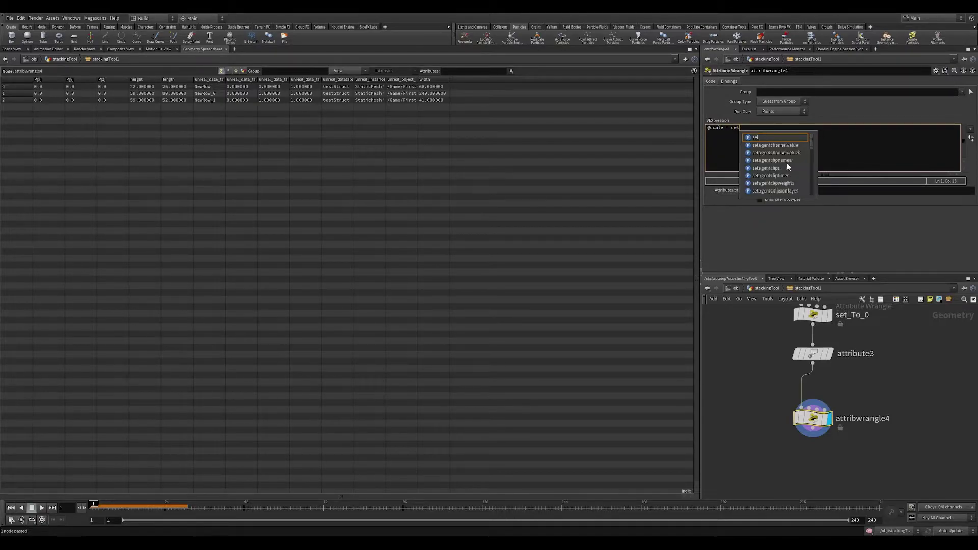
type("a")
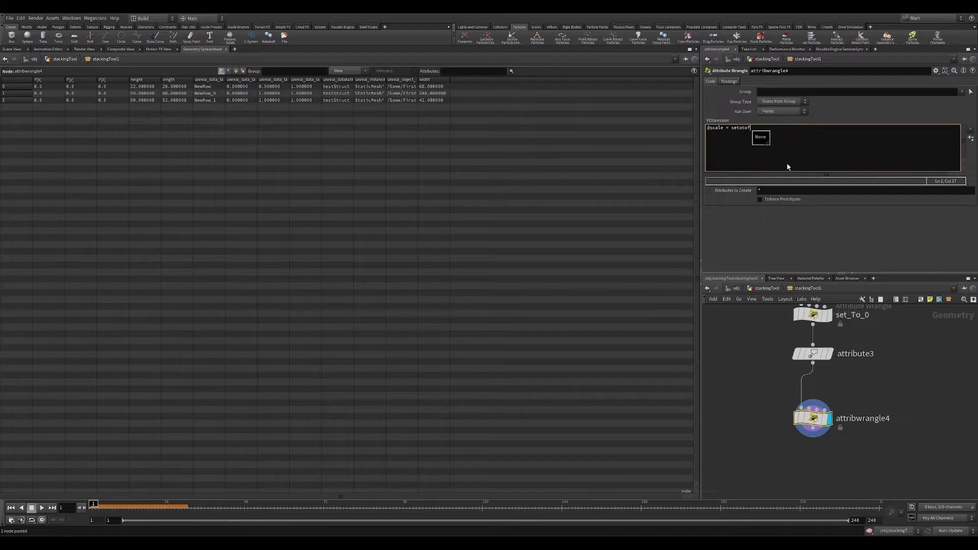
key("BackSpace")
type("(atof(")
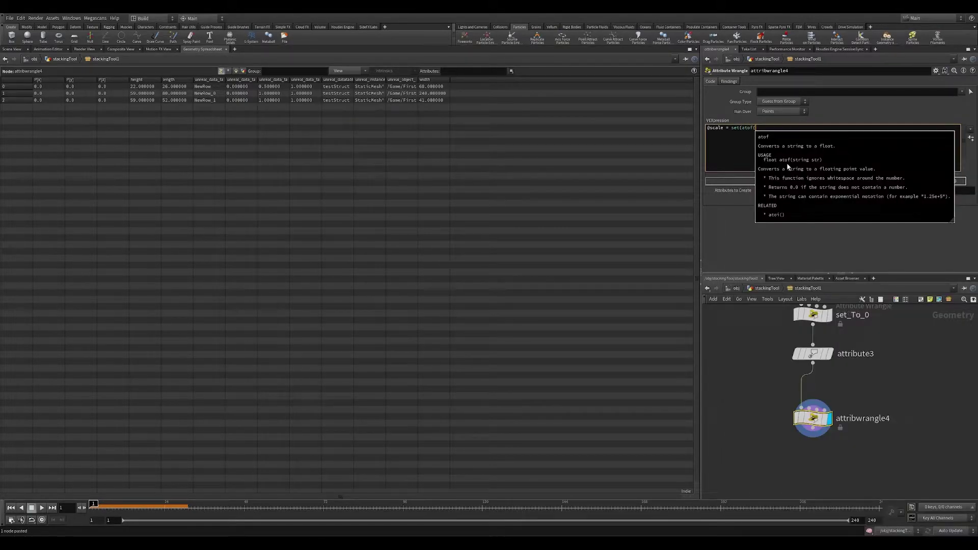
type("s@width)")
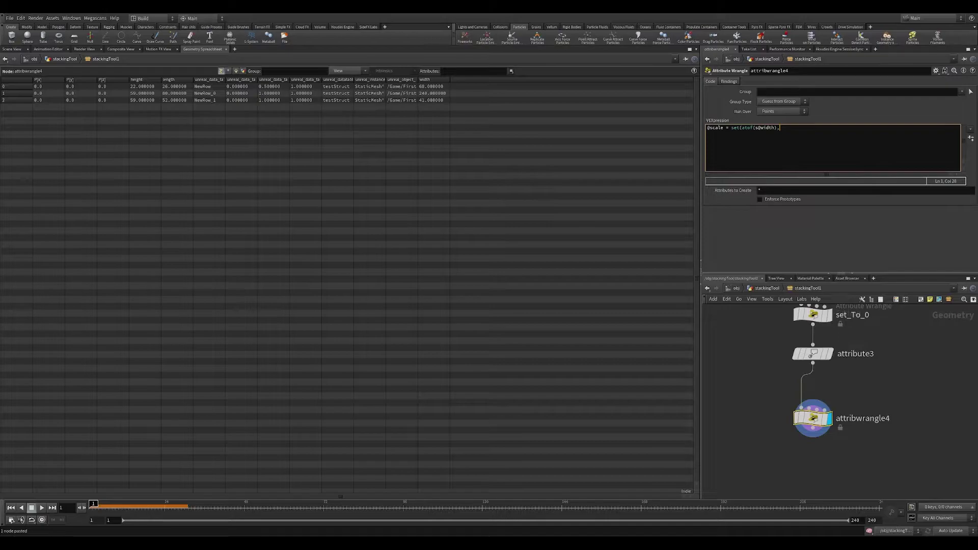
type(",atof(s@height),atof(s@length));")
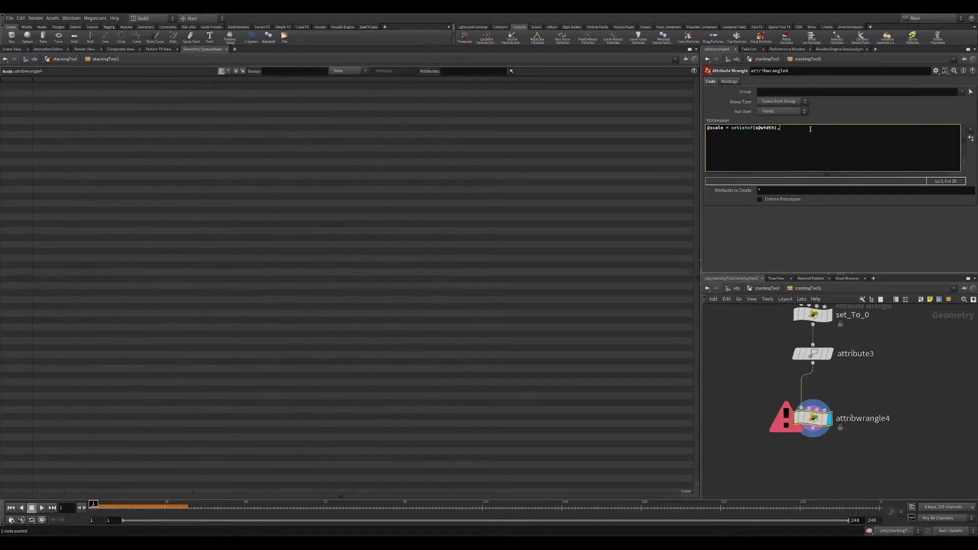
key("Return")
type("@scale = @scale/100;")
left_click(866, 396)
Compare attribute3 and wrangle outputs and check the three points' scale values in the spreadsheet
left_click(12, 49)
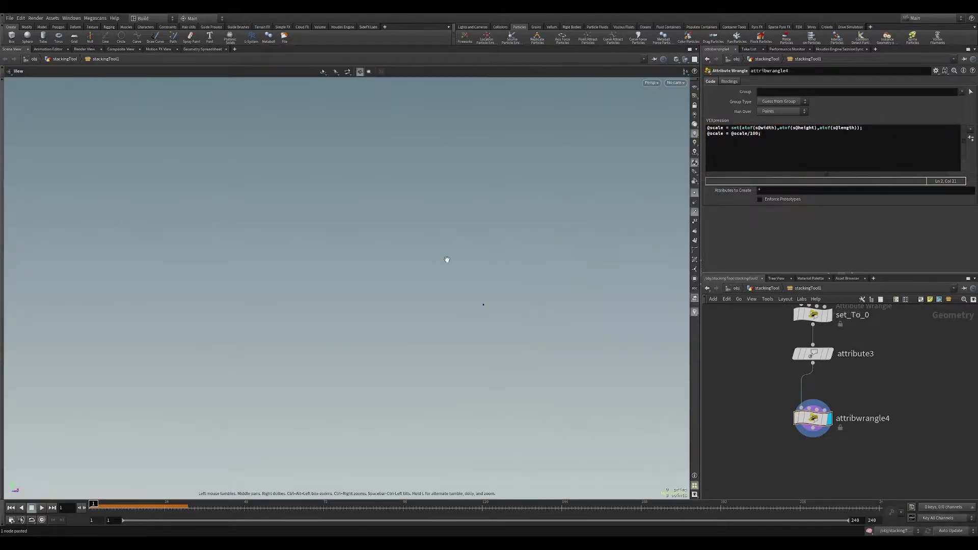
left_click(830, 363)
left_click(814, 354)
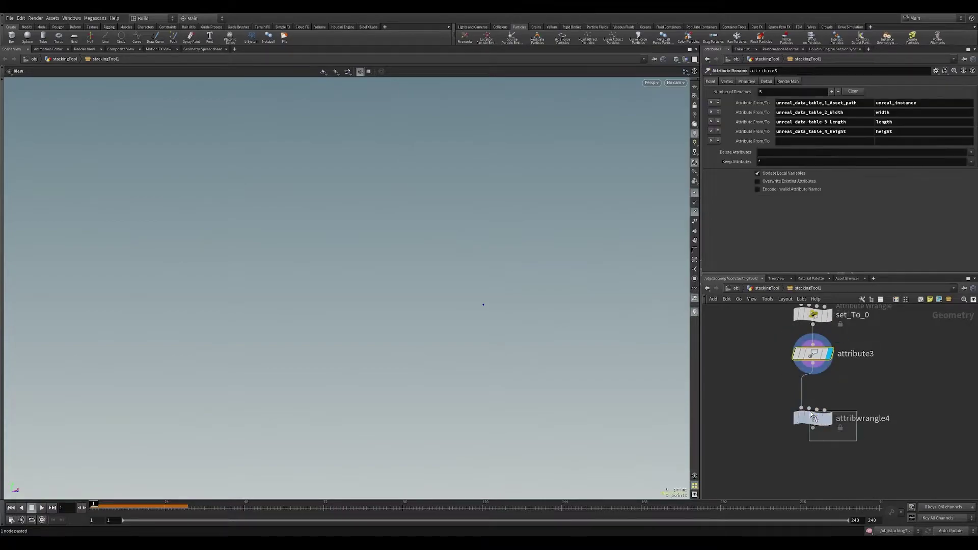
left_click(829, 418)
left_click(209, 49)
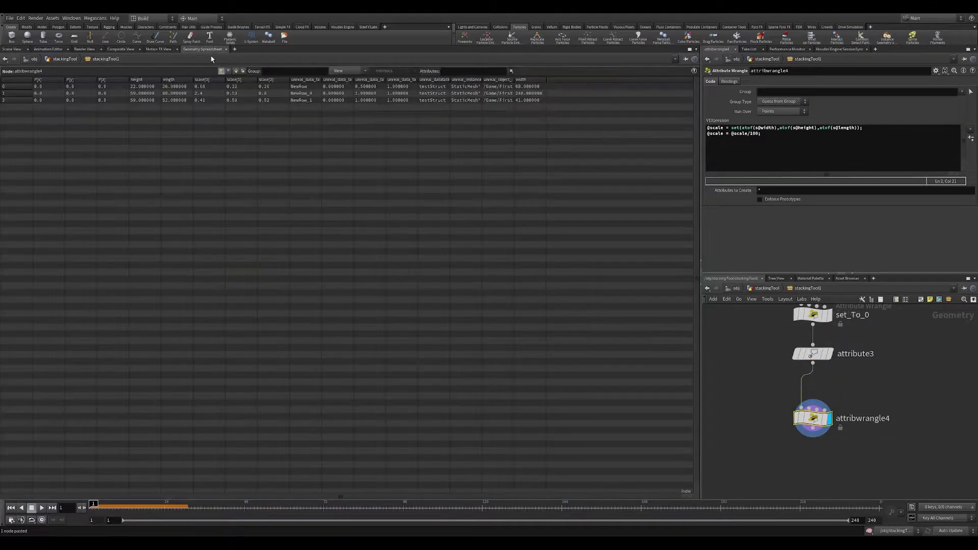
left_click_drag(200, 88, 275, 109)
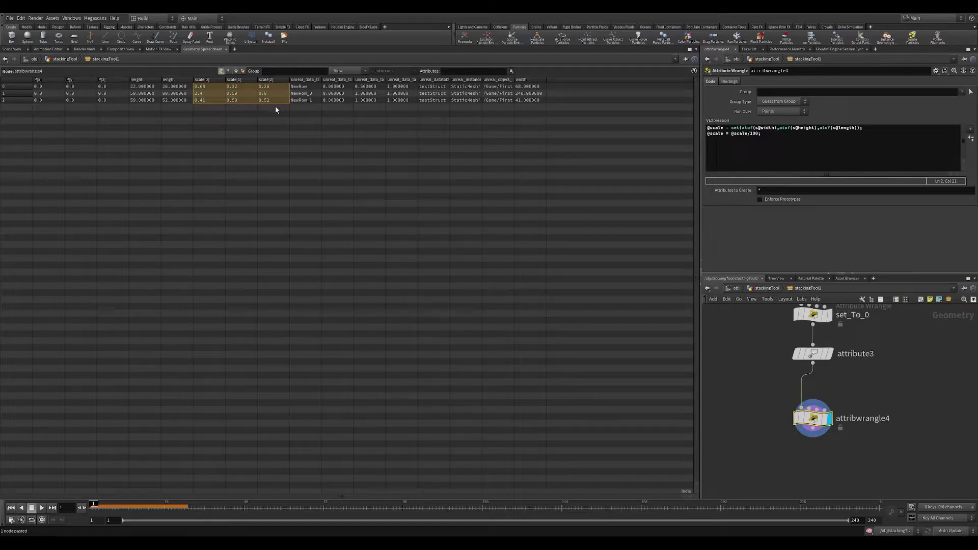
middle_click_drag(746, 417, 710, 387)
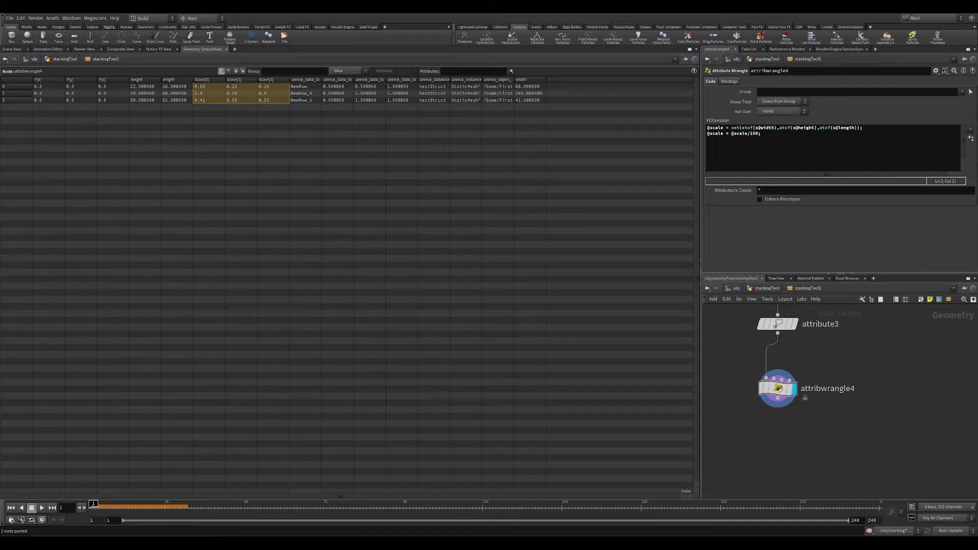
key("Tab")
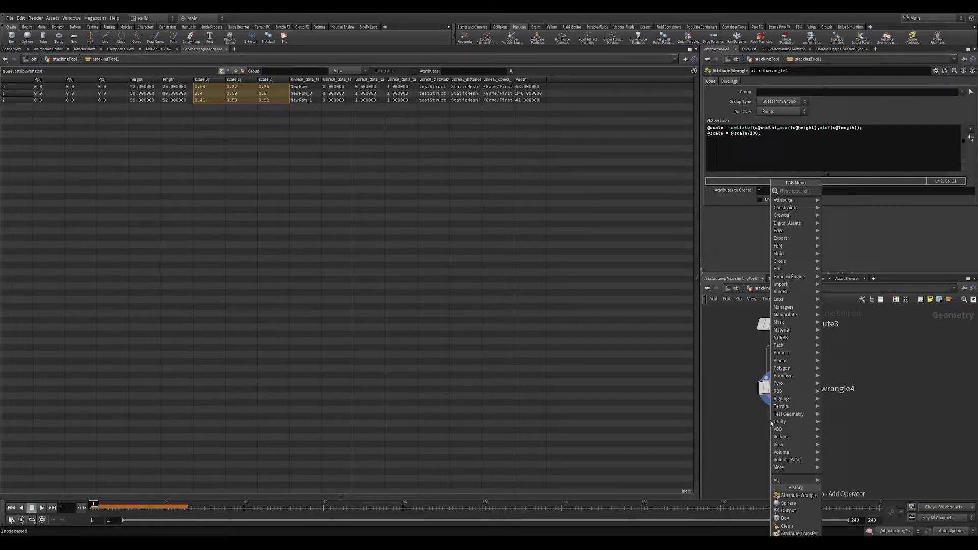
Add a Color node, color2, below attribwrangle4 and wire the wrangle into it
key("Escape")
key("c")
key("c")
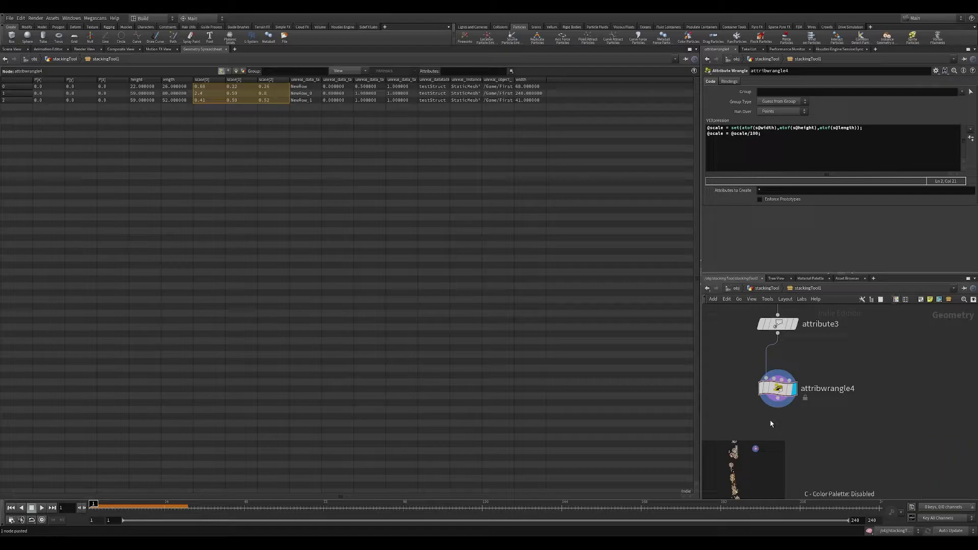
key("Tab")
key("Tab")
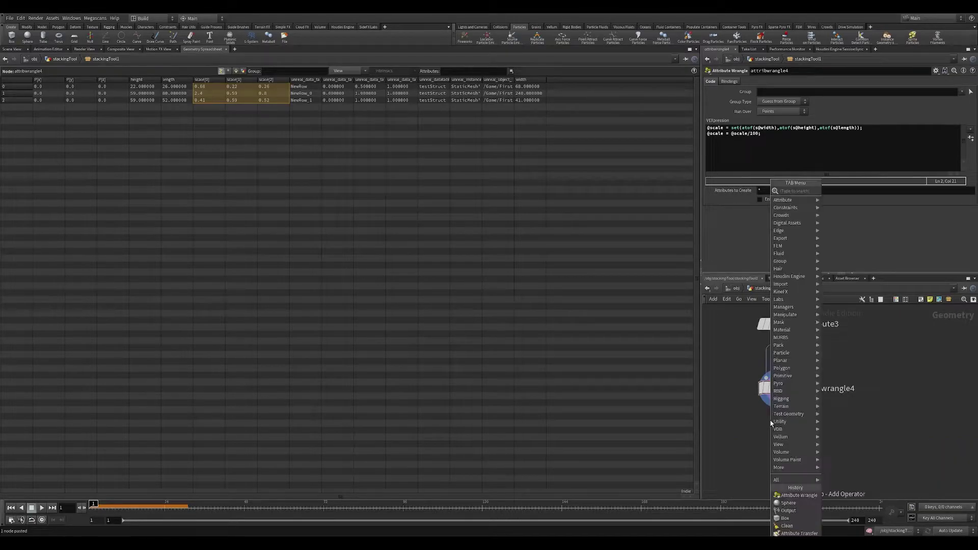
type("color")
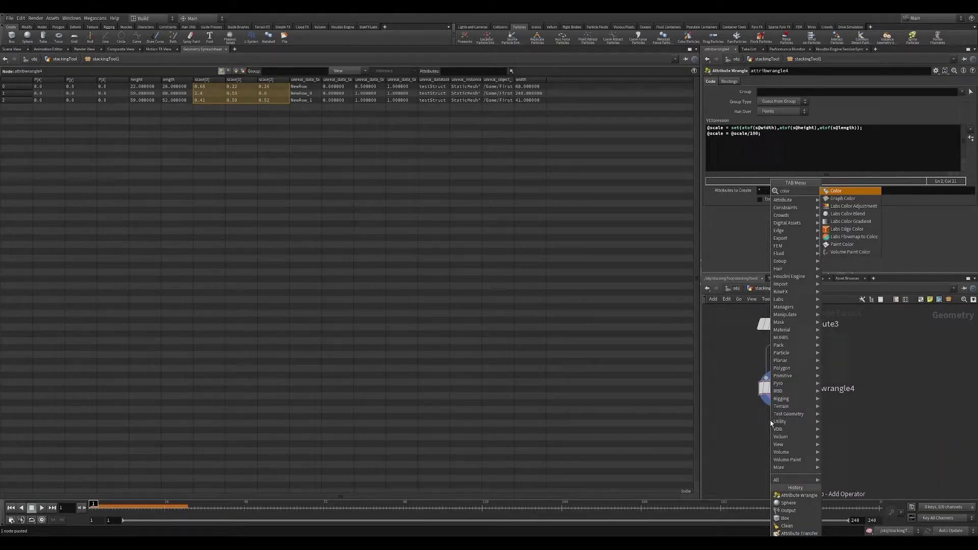
key("Return")
left_click(771, 423)
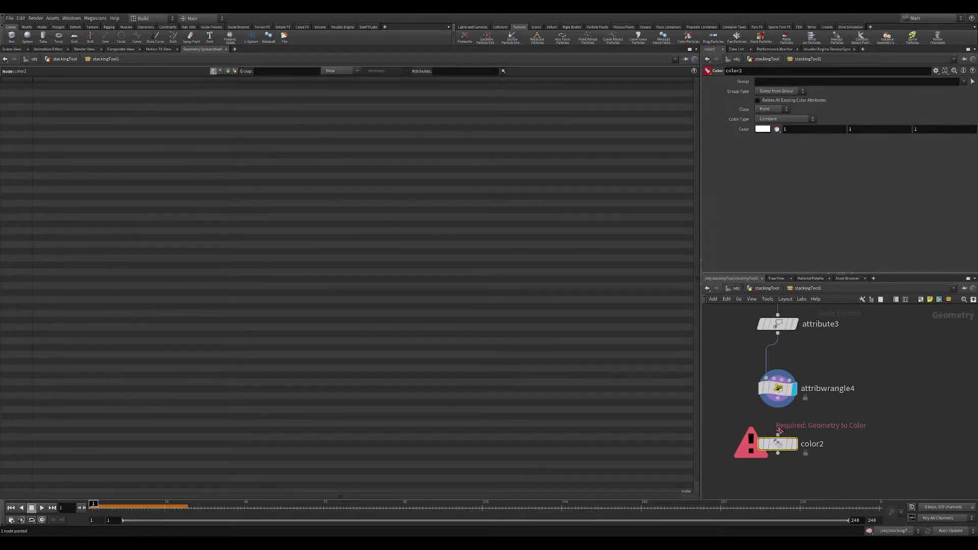
left_click_drag(778, 425, 777, 407)
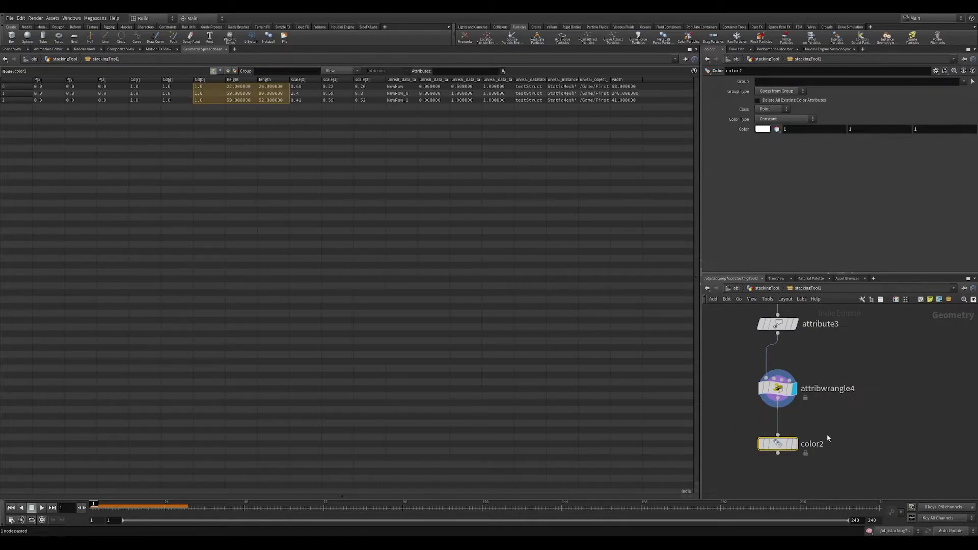
Set color2 to Random from Attribute using unreal_instance and check the point colours
left_click(794, 120)
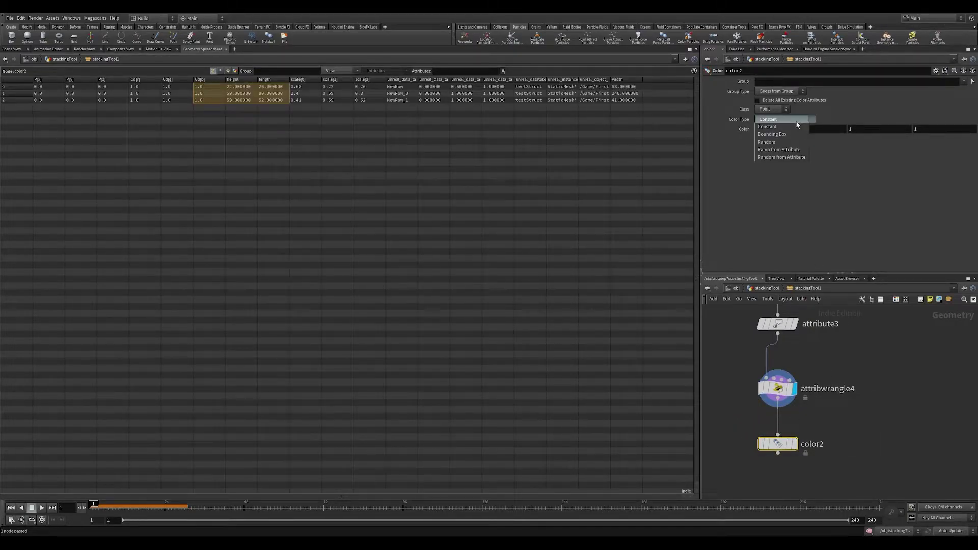
left_click(781, 158)
left_click(773, 140)
type("unreal_ins")
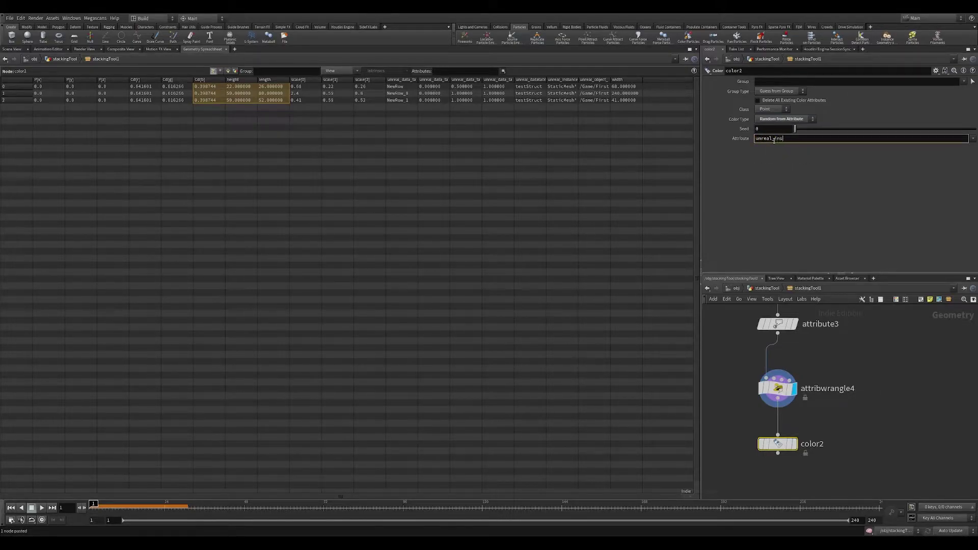
type("tance")
key("Return")
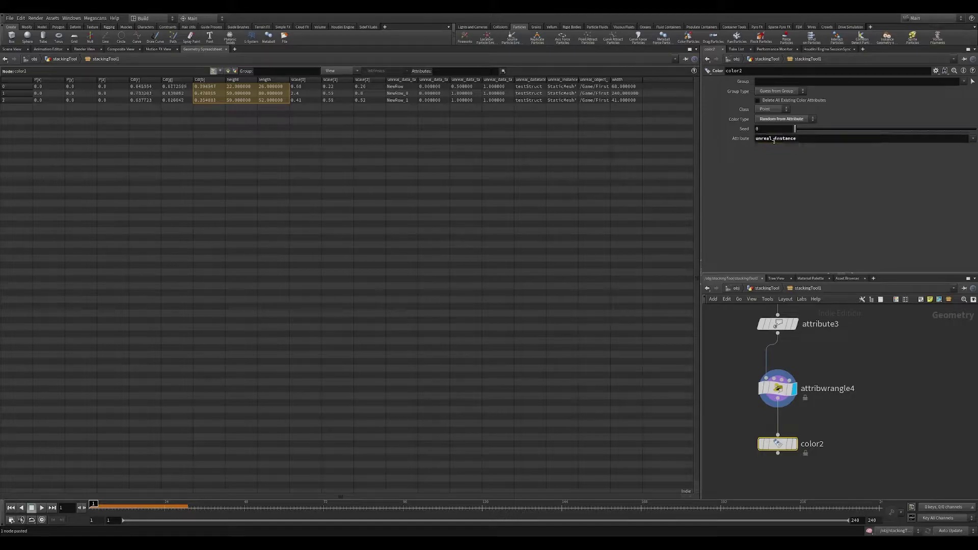
left_click(11, 49)
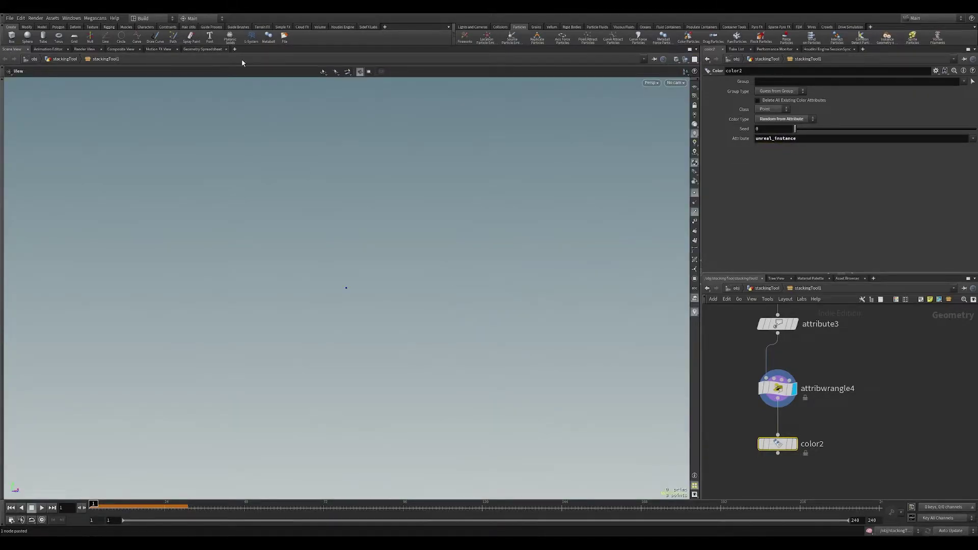
left_click(202, 49)
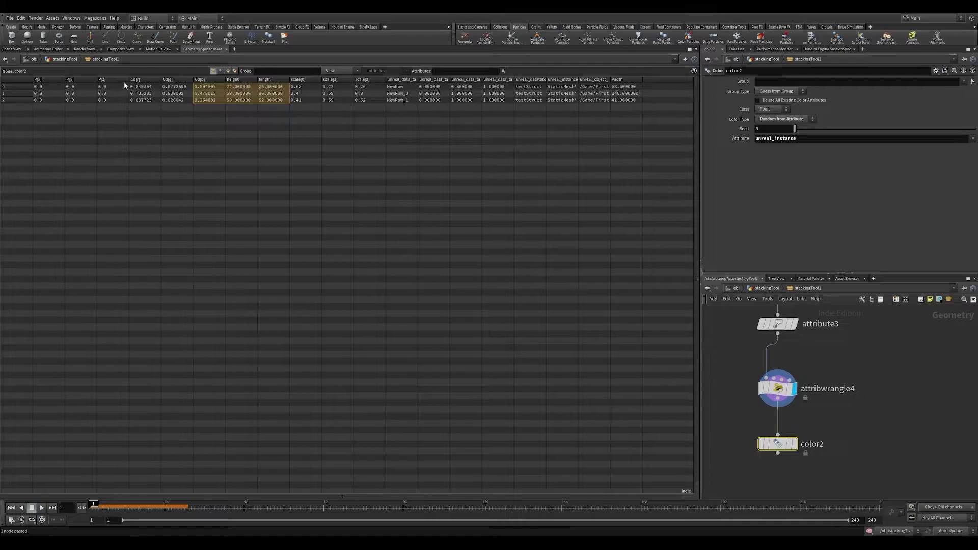
left_click_drag(133, 87, 203, 102)
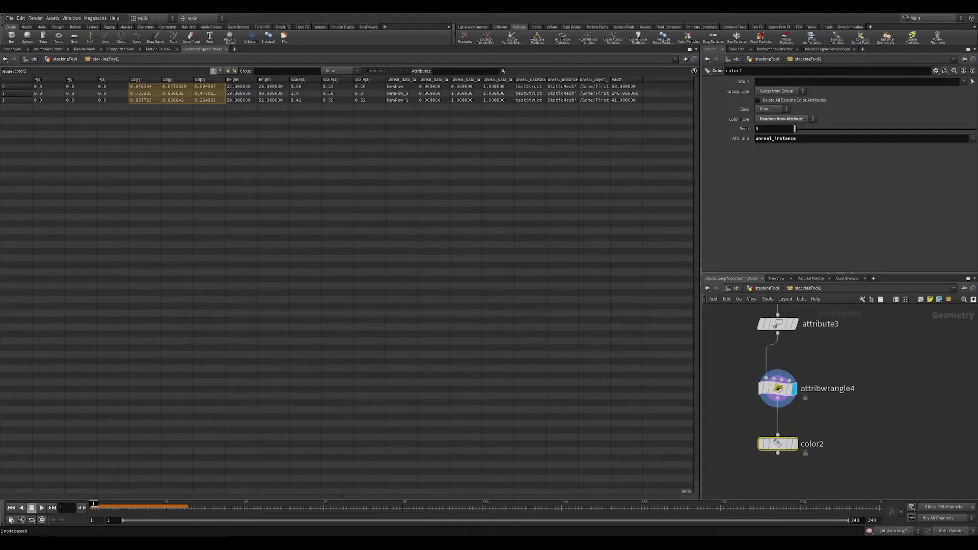
Add copytopoints4 below color2 with color2 wired into its target-points input
middle_click_drag(858, 472, 868, 395)
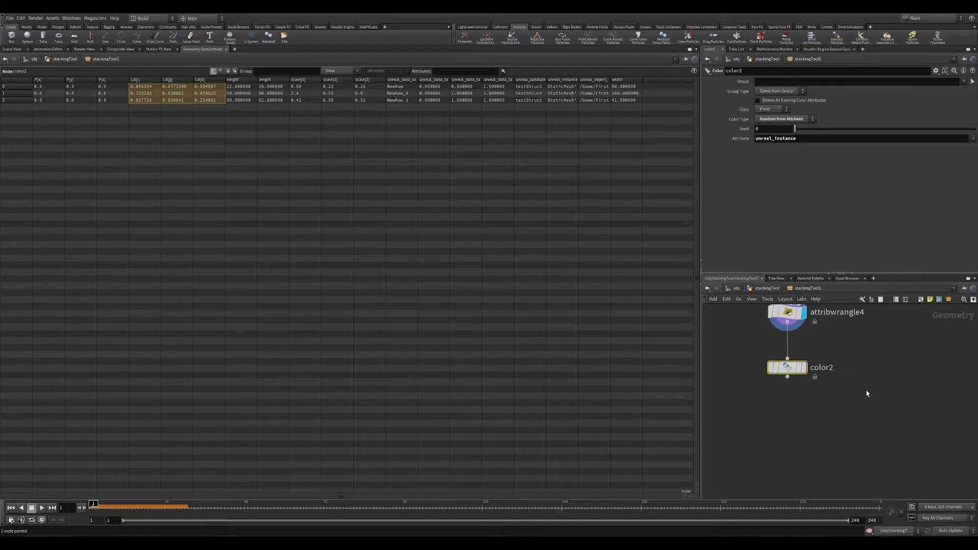
left_click(804, 368)
key("Tab")
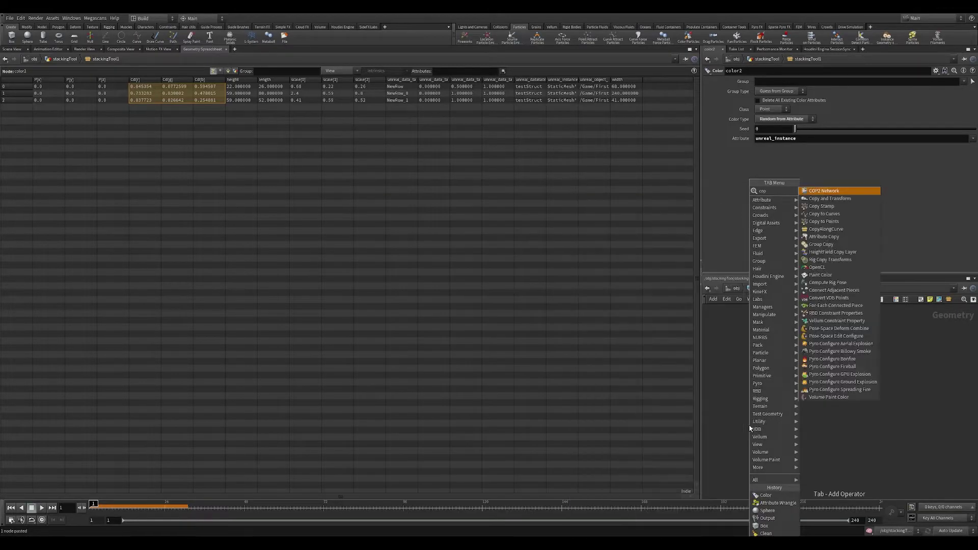
left_click(820, 190)
left_click(749, 427)
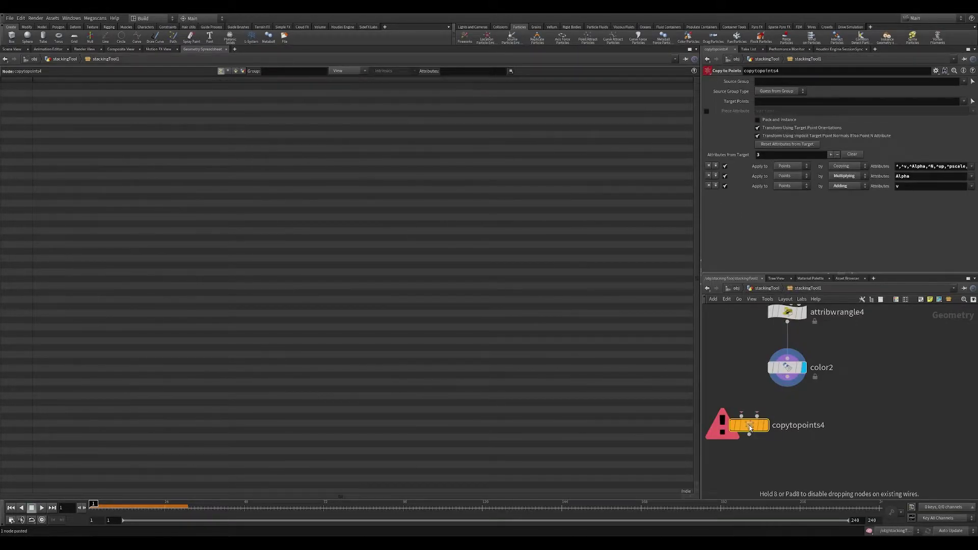
left_click_drag(749, 426, 741, 429)
left_click_drag(748, 419, 787, 386)
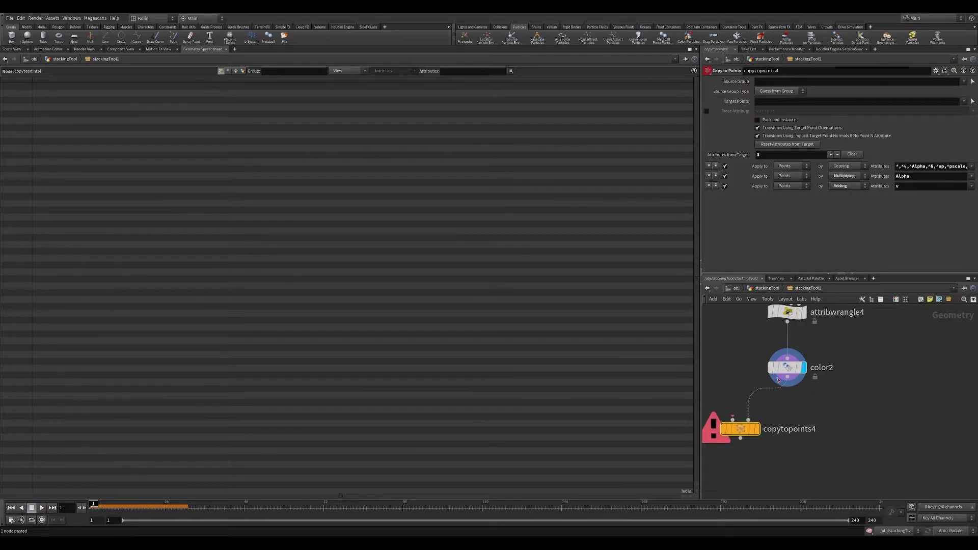
middle_click_drag(793, 381, 869, 357)
scroll(861, 396, "down", 3)
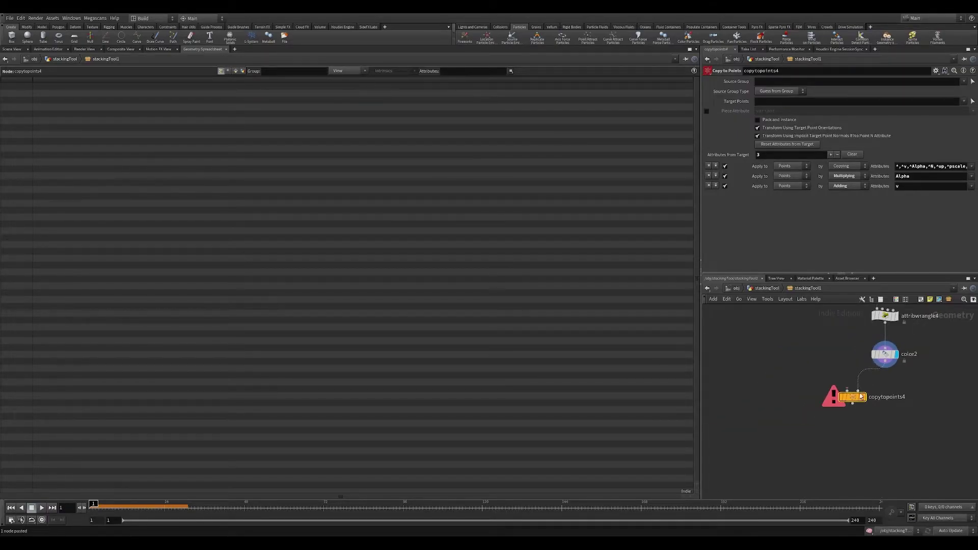
Create box3 wired into copytopoints4's geometry input and frame it in the 3D view
mouse_move(862, 396)
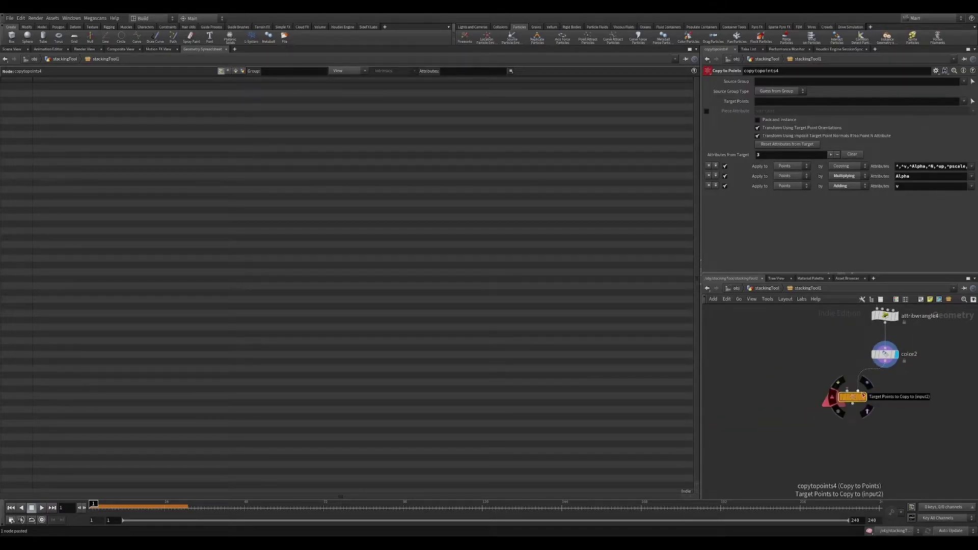
left_click(847, 390)
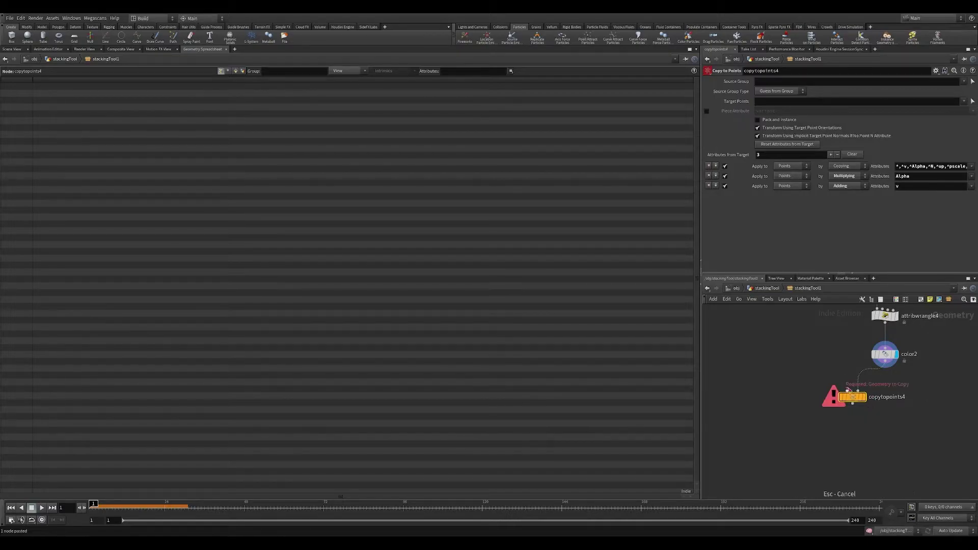
left_click(754, 366)
type("box")
key("Return")
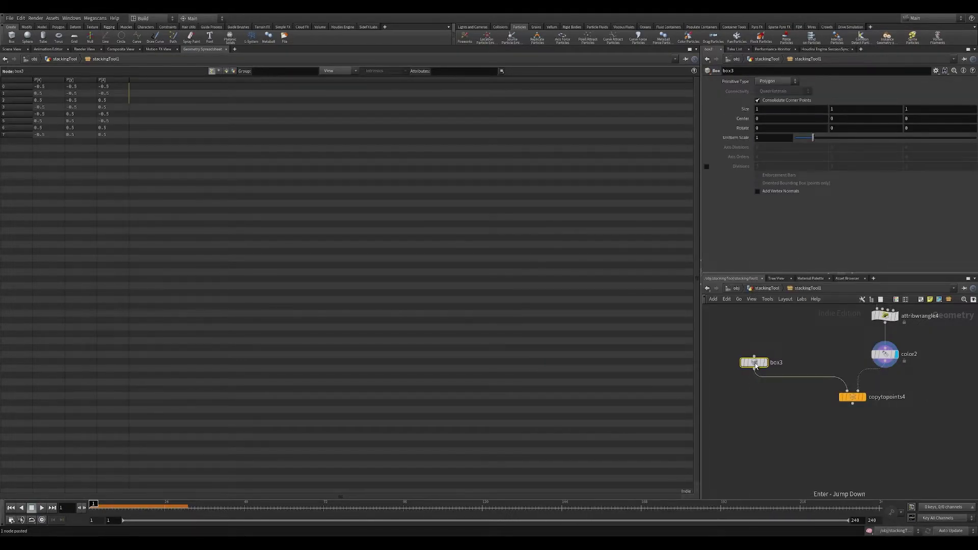
left_click(4, 50)
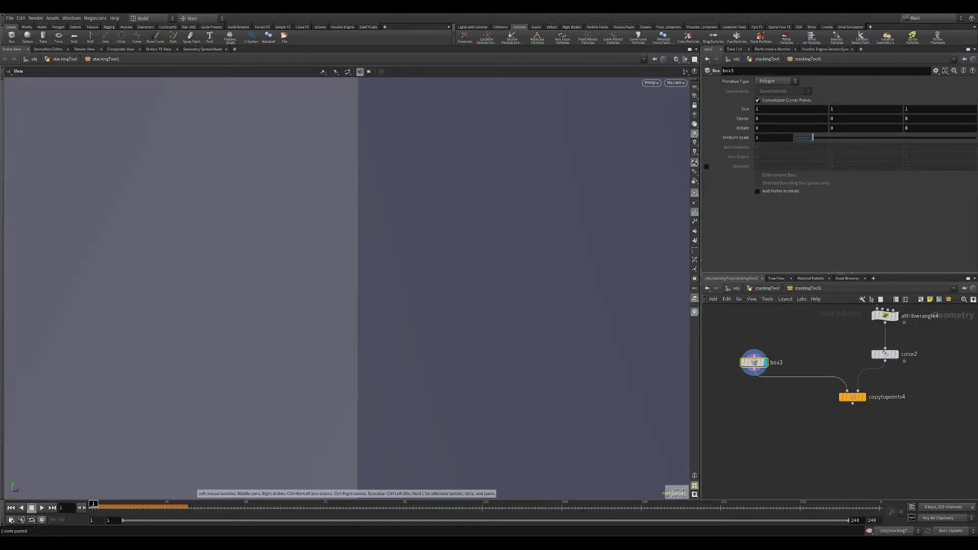
key("f")
mouse_move(576, 282)
left_mouse_down()
mouse_move(380, 303)
mouse_move(507, 327)
left_mouse_up()
Display copytopoints4, orbit around the long box, and enable Pack and Instance
left_click(862, 397)
left_click(851, 397)
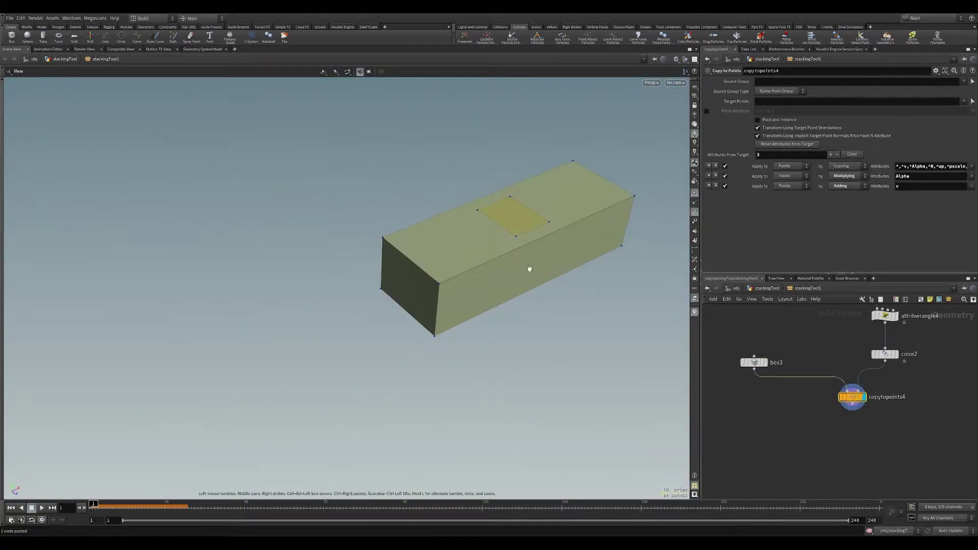
left_click_drag(535, 264, 589, 277)
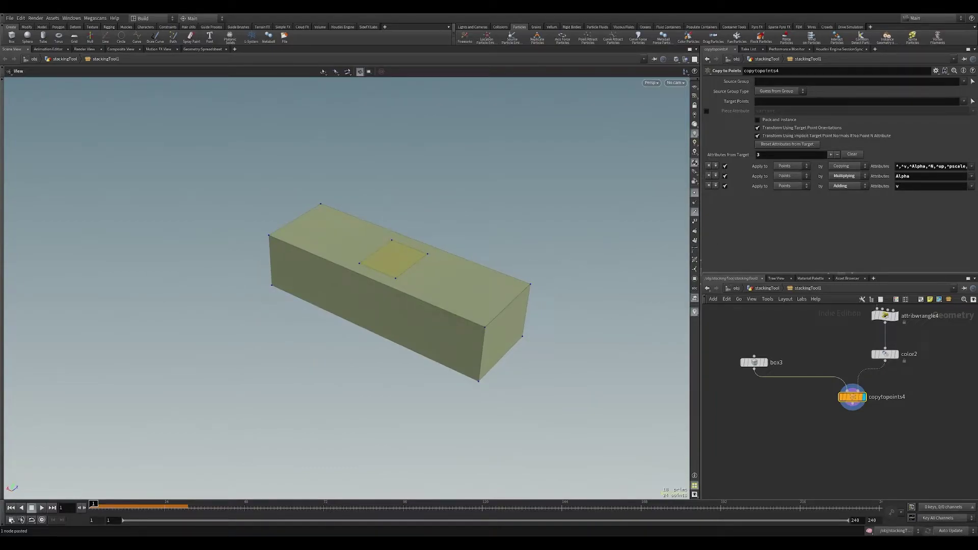
scroll(509, 298, "up", 10)
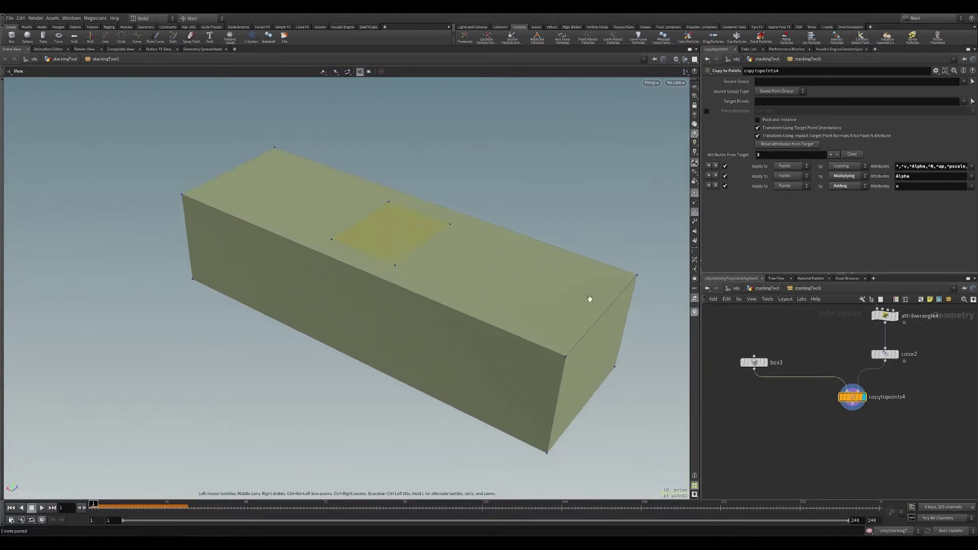
left_click_drag(509, 285, 401, 264)
scroll(402, 265, "down", 6)
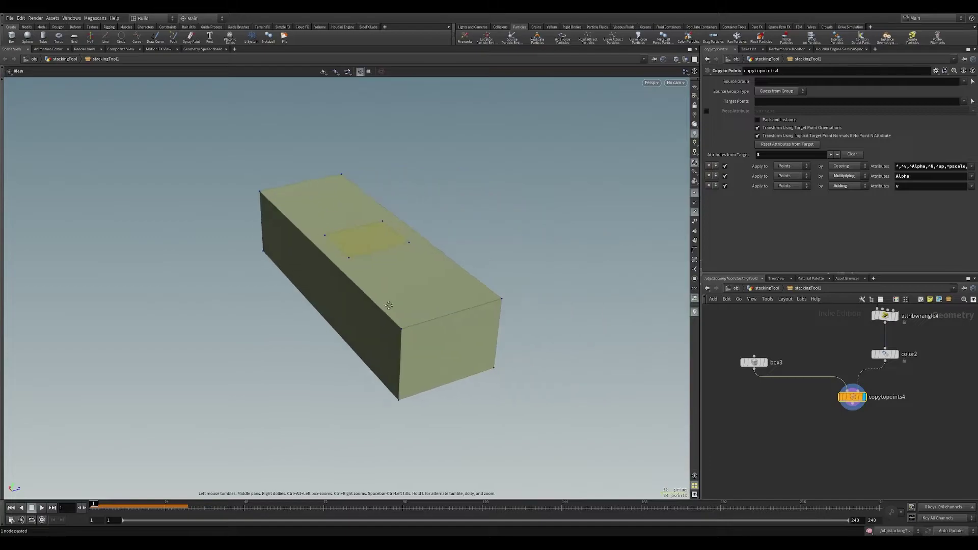
left_click(775, 119)
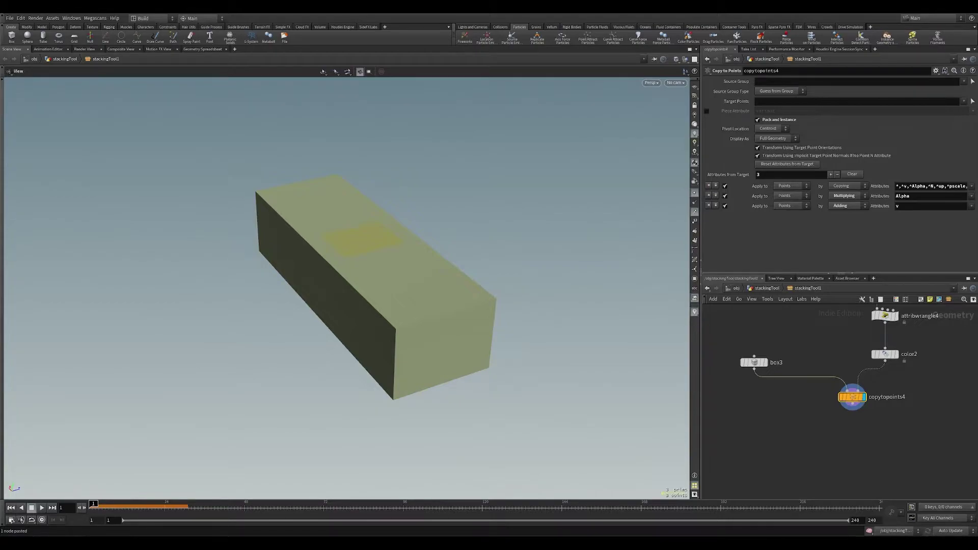
left_click_drag(539, 321, 342, 360)
middle_click_drag(343, 360, 402, 284)
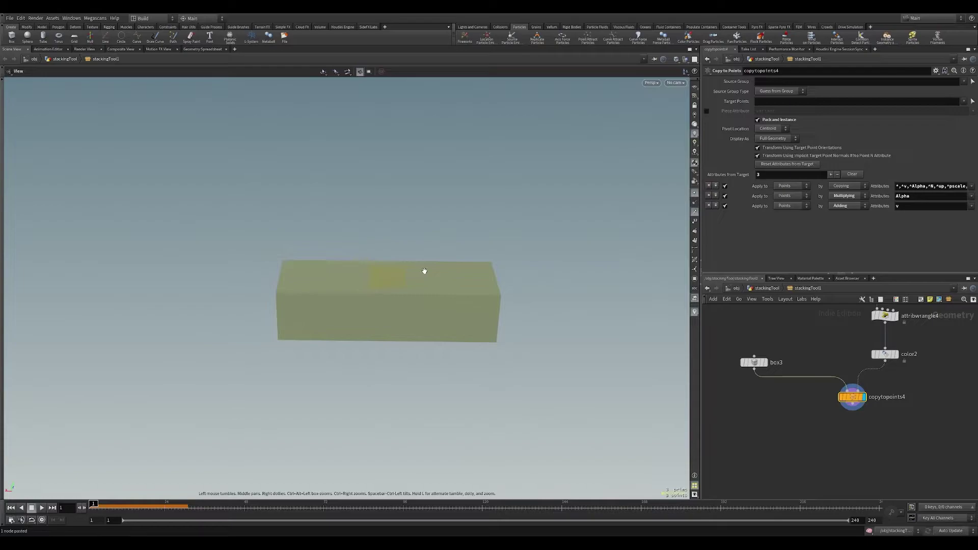
middle_click_drag(840, 310, 811, 358)
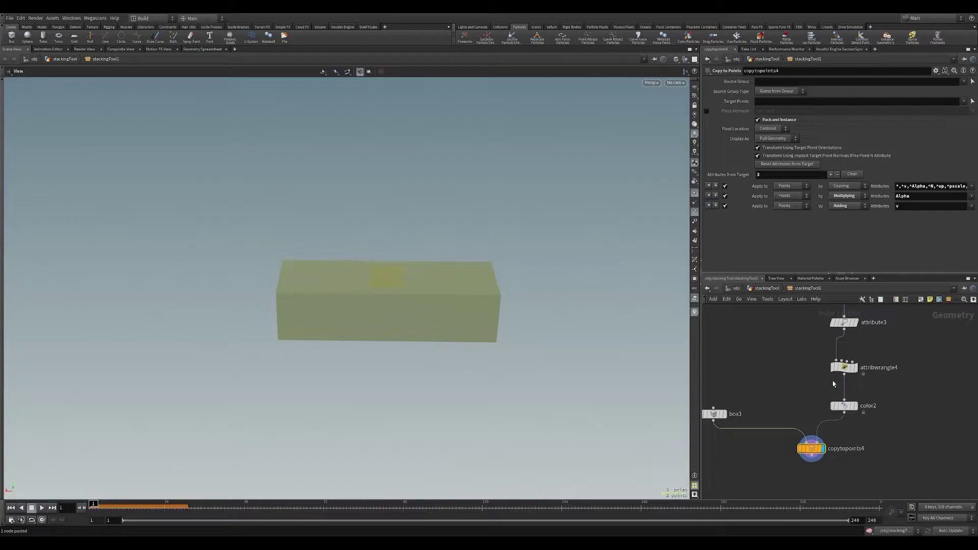
Add an Object Merge node, object_merge3, in empty network space
middle_click_drag(917, 448, 836, 417)
key("Tab")
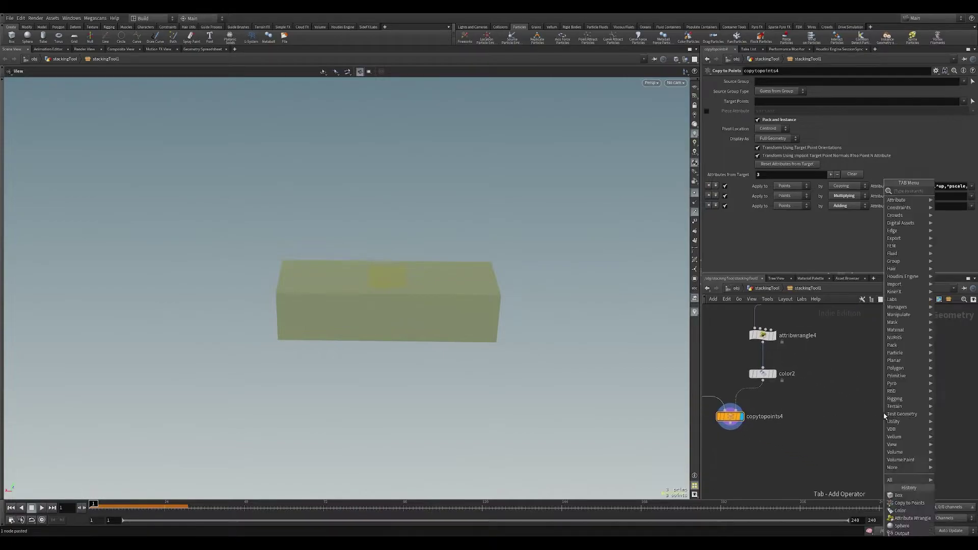
type("objec")
key("Return")
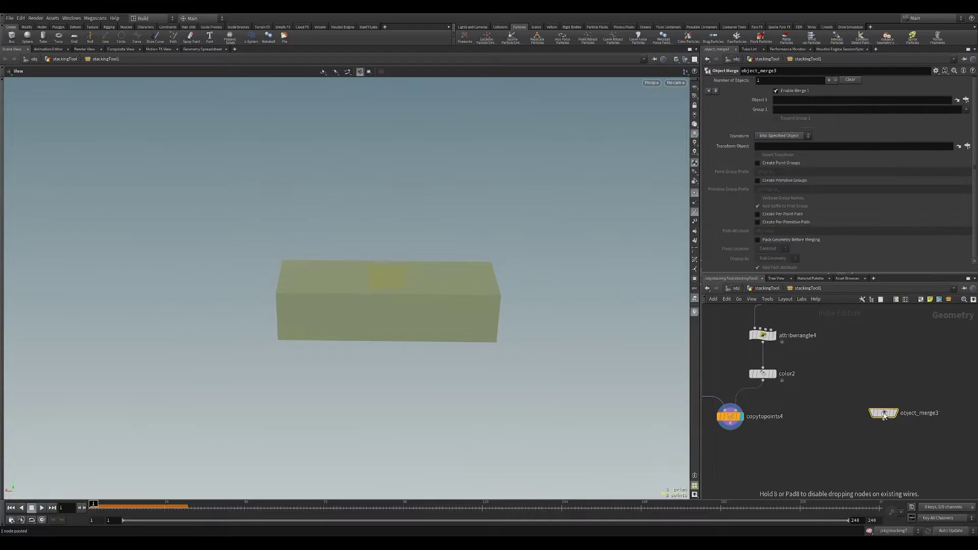
left_click(884, 415)
key("f")
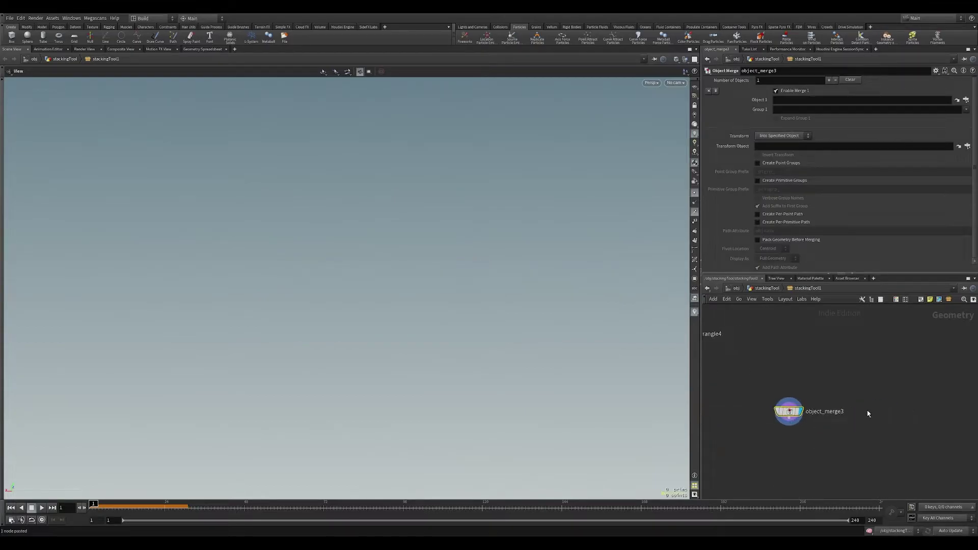
Add sphere3 beside it, display it, and set its primitive type to Polygon Mesh
key("Tab")
type("sph")
key("Return")
left_click(889, 398)
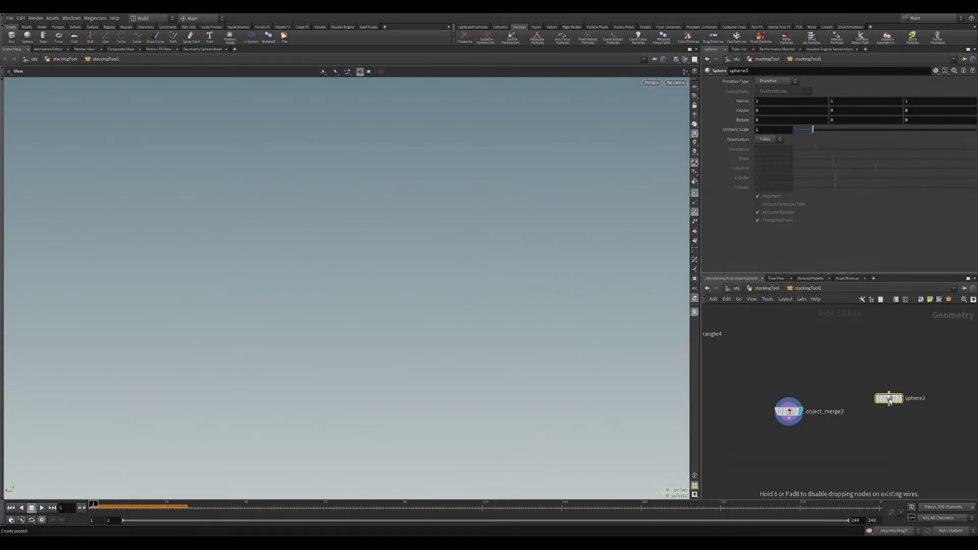
left_click(899, 399)
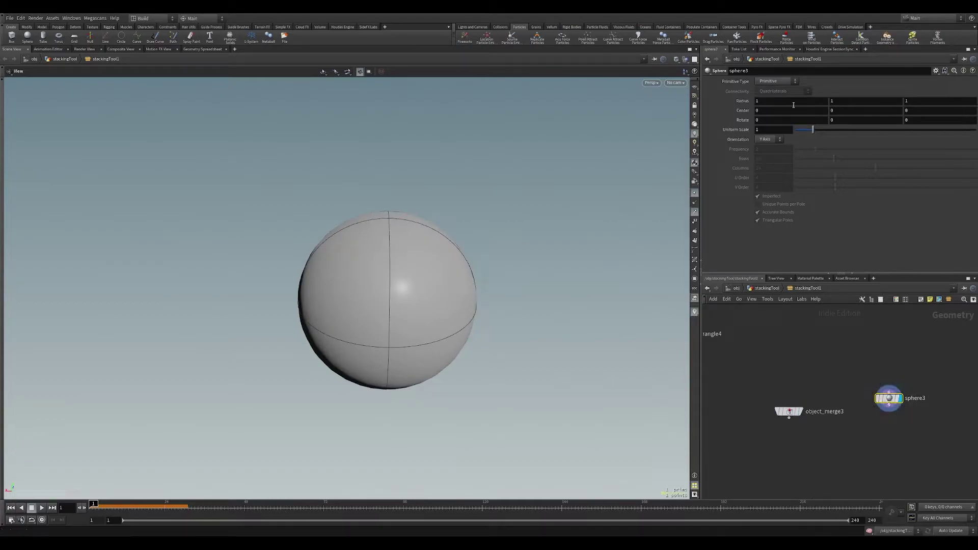
left_click(777, 81)
left_click(771, 100)
Reference sphere3 as object_merge3's object and rearrange the two nodes
left_click_drag(820, 438, 753, 387)
left_click_drag(888, 398, 791, 102)
mouse_move(793, 418)
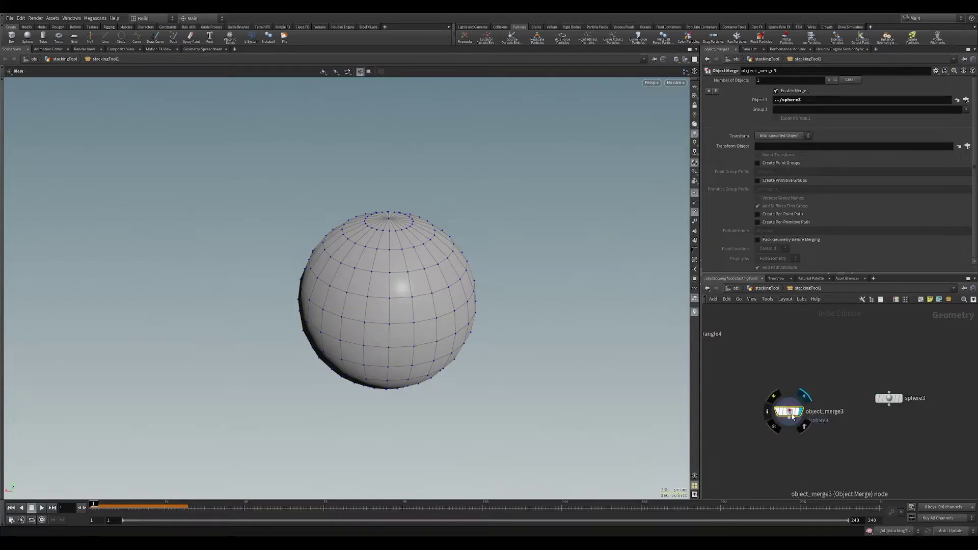
mouse_move(889, 401)
left_mouse_down()
mouse_move(892, 378)
mouse_move(909, 394)
mouse_move(901, 398)
left_mouse_up()
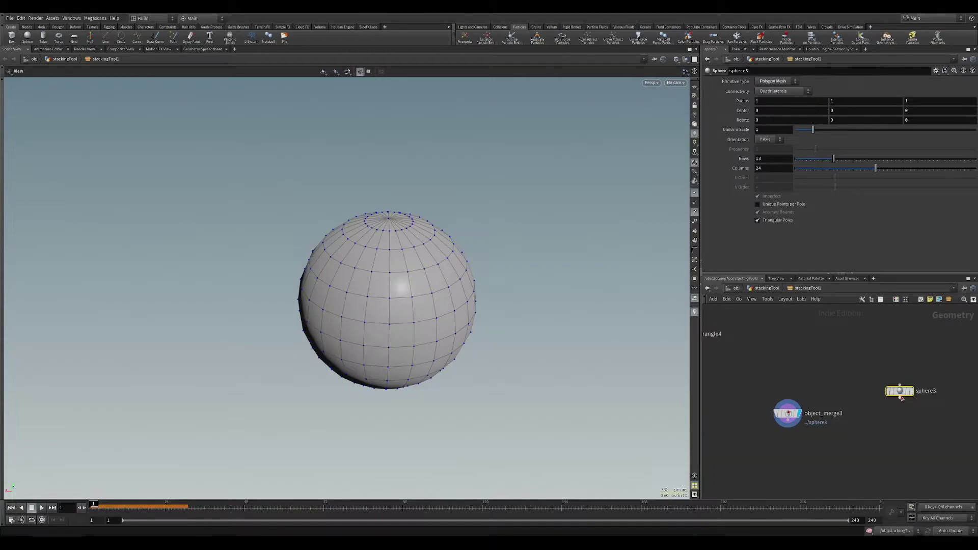
left_click_drag(789, 420, 805, 454)
Add a Bound node below object_merge3, view its box, then delete object_merge3 and bound1
type("bound")
key("Return")
left_click(816, 455)
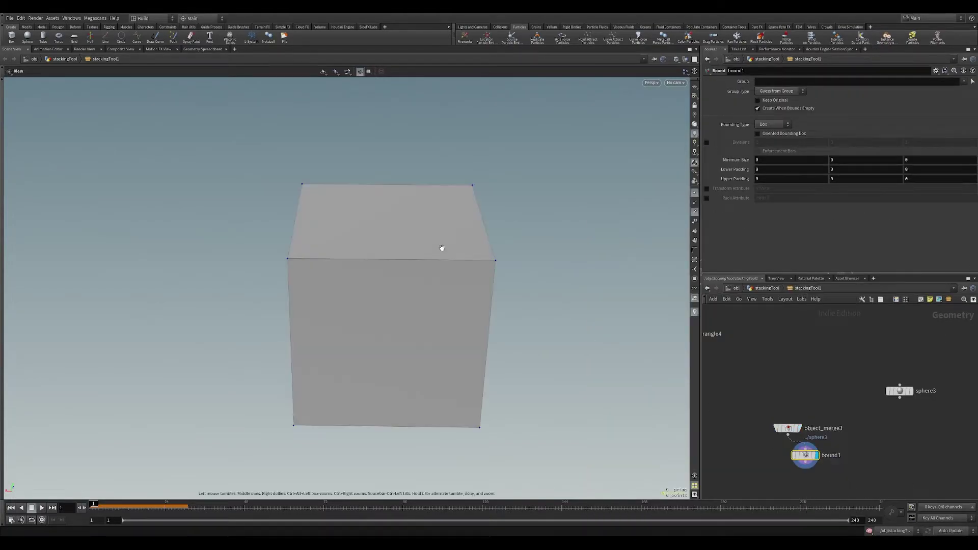
left_click_drag(413, 215, 349, 214)
scroll(299, 262, "up", 3)
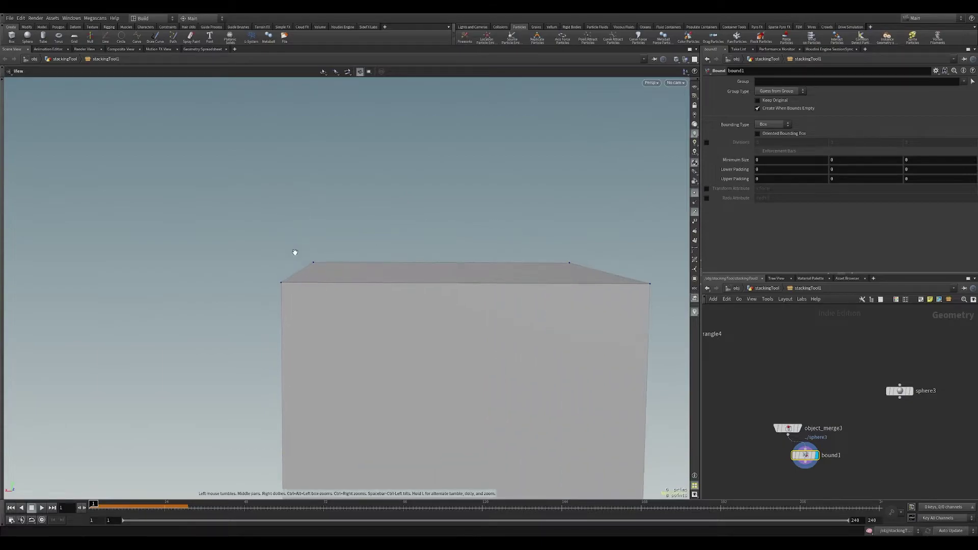
mouse_move(778, 429)
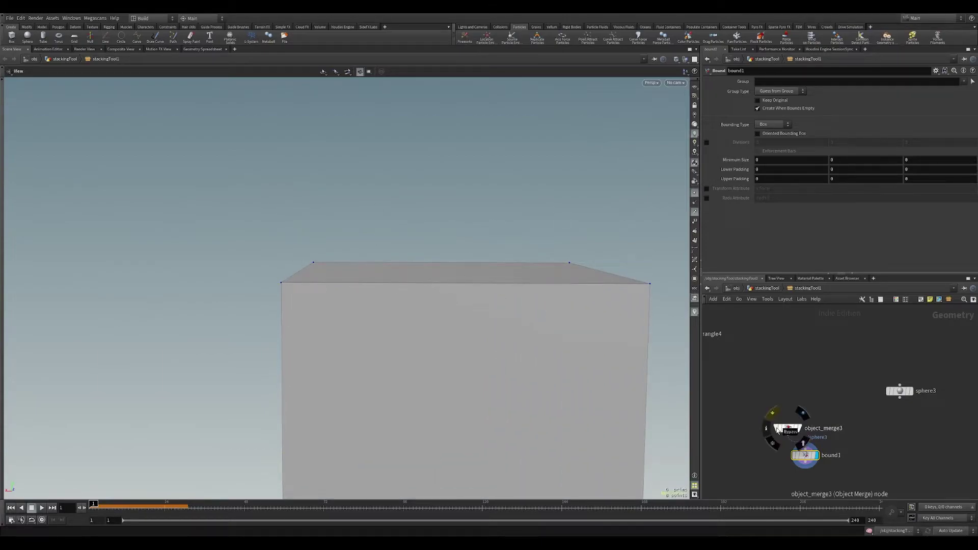
left_click_drag(855, 471, 759, 413)
key("Delete")
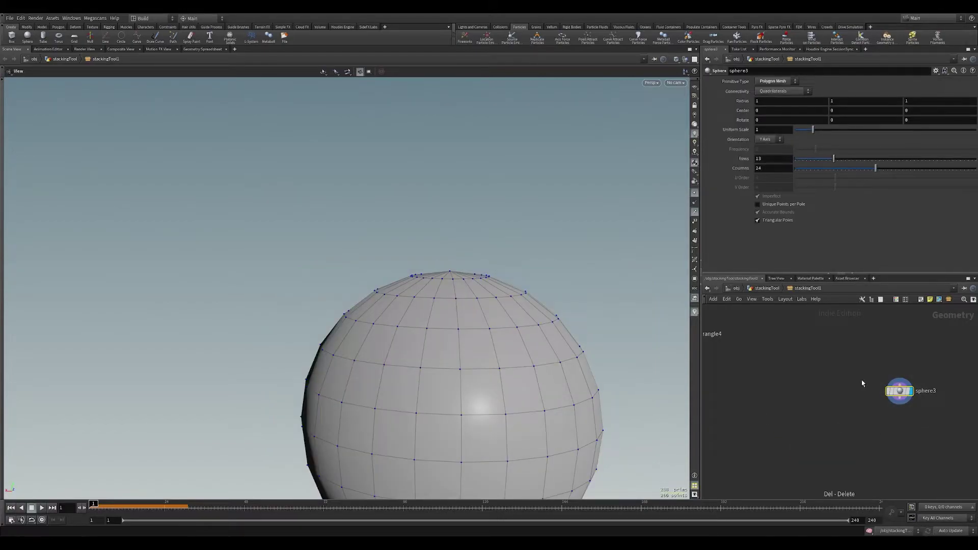
Delete the test sphere sphere3 and look over color2's settings
key("Delete")
middle_click_drag(794, 357, 795, 395)
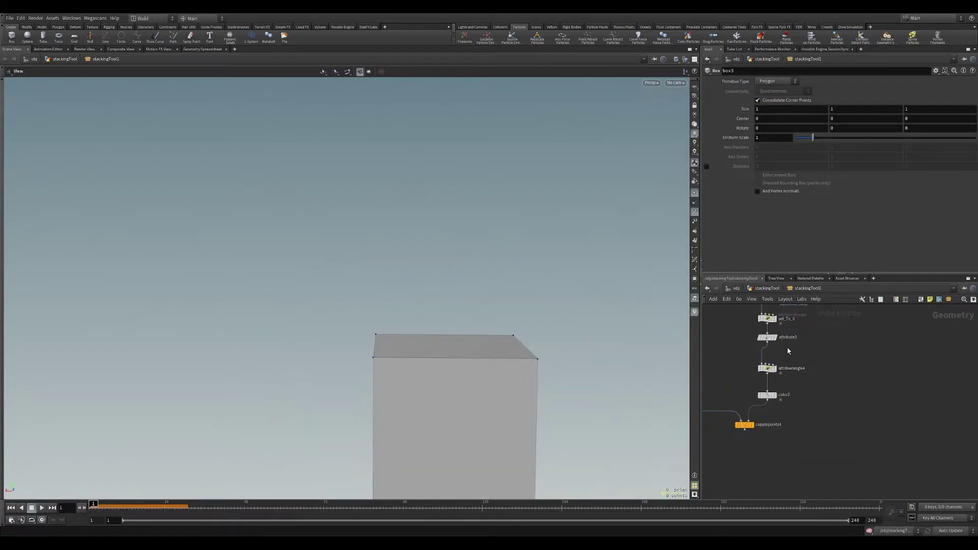
left_click(767, 395)
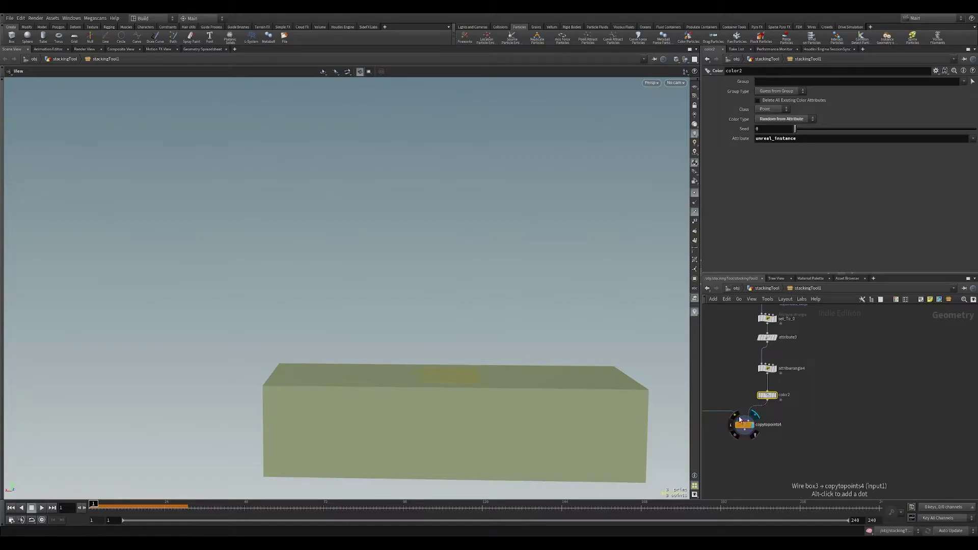
middle_click_drag(720, 425, 722, 397)
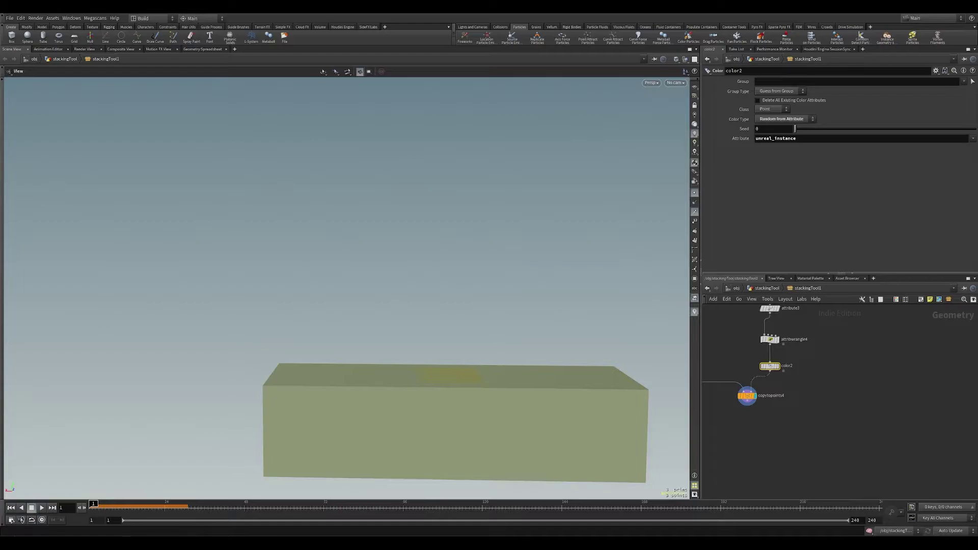
middle_click_drag(549, 390, 589, 359)
middle_click_drag(799, 426, 828, 391)
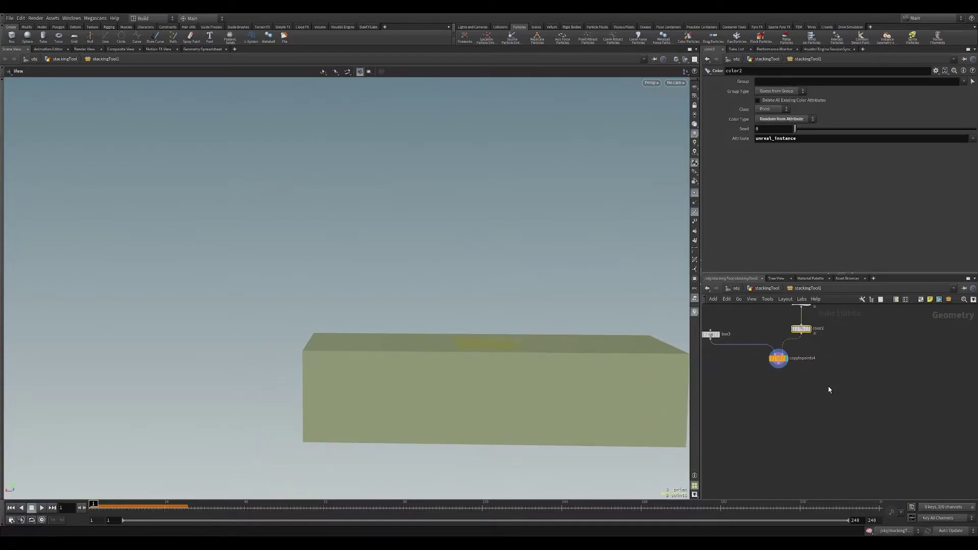
Add a Switch node, switch5, below copytopoints4 and start a wire into it
key("Tab")
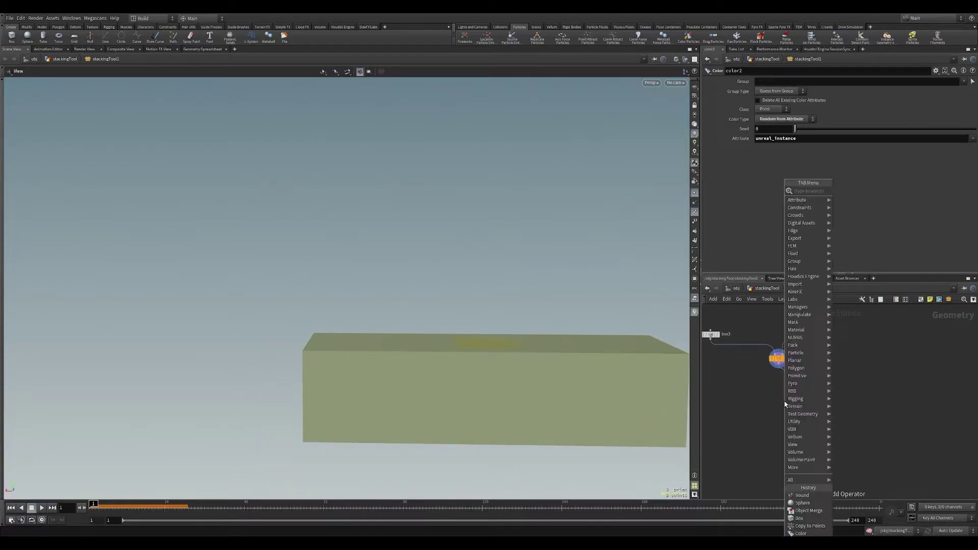
type("swit")
key("Return")
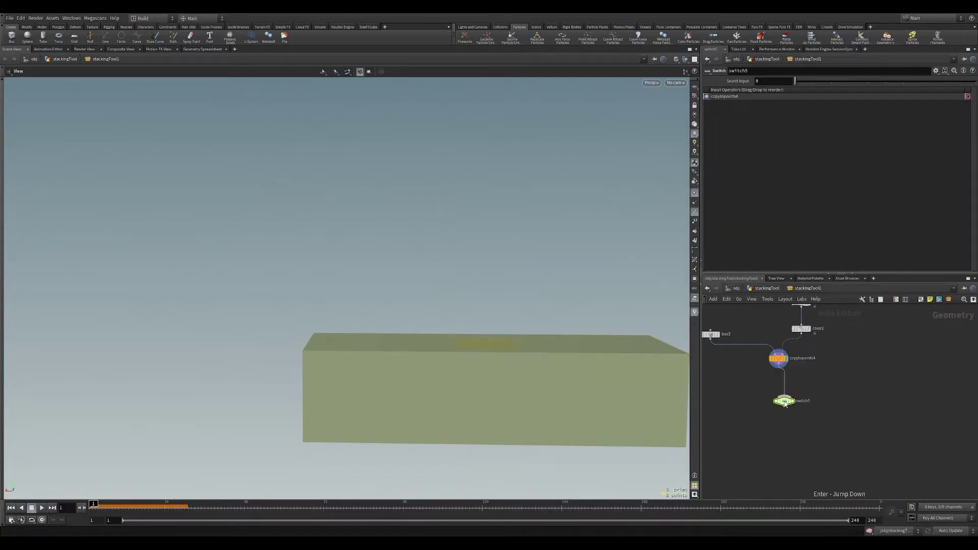
left_click(788, 406)
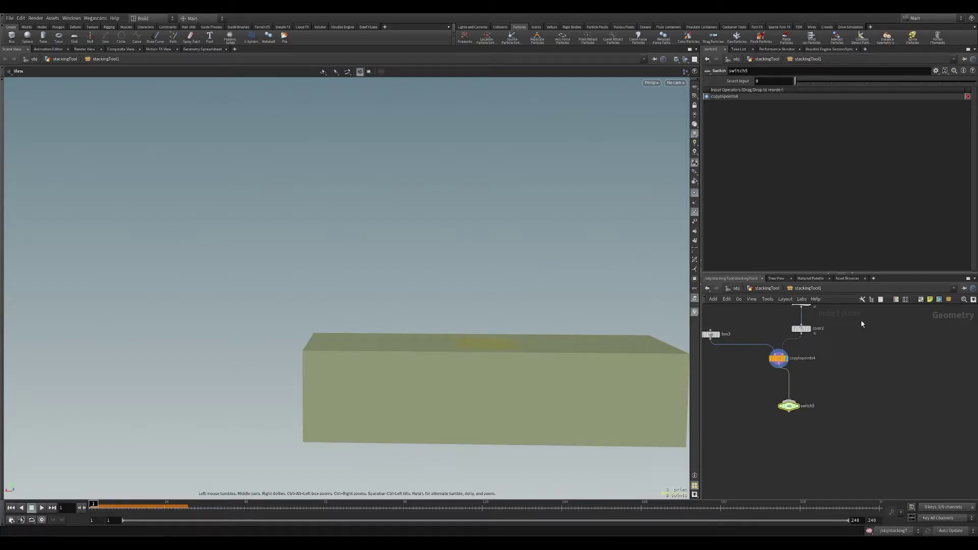
left_click(789, 399)
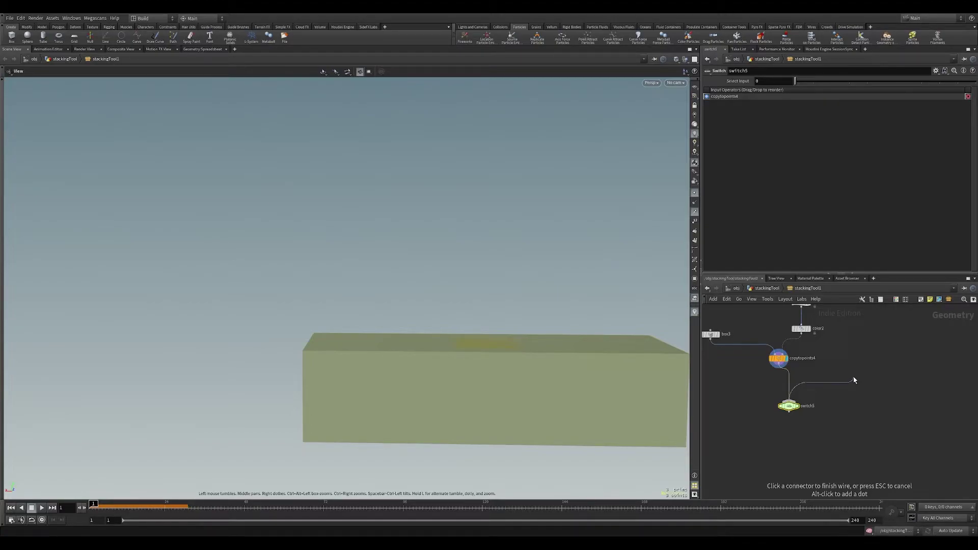
Add an Object Merge feeding the switch and rename the switch DCC_choice
key("Tab")
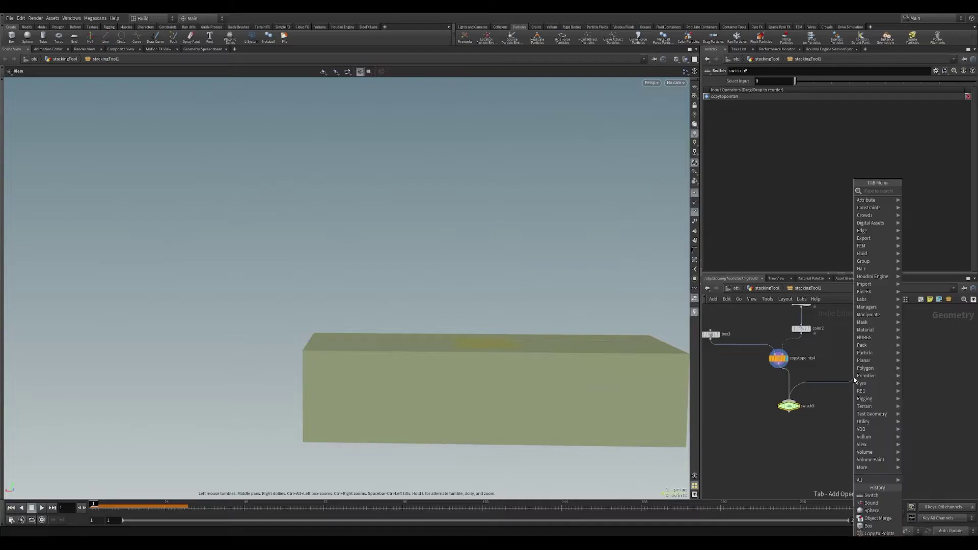
type("obje")
key("Return")
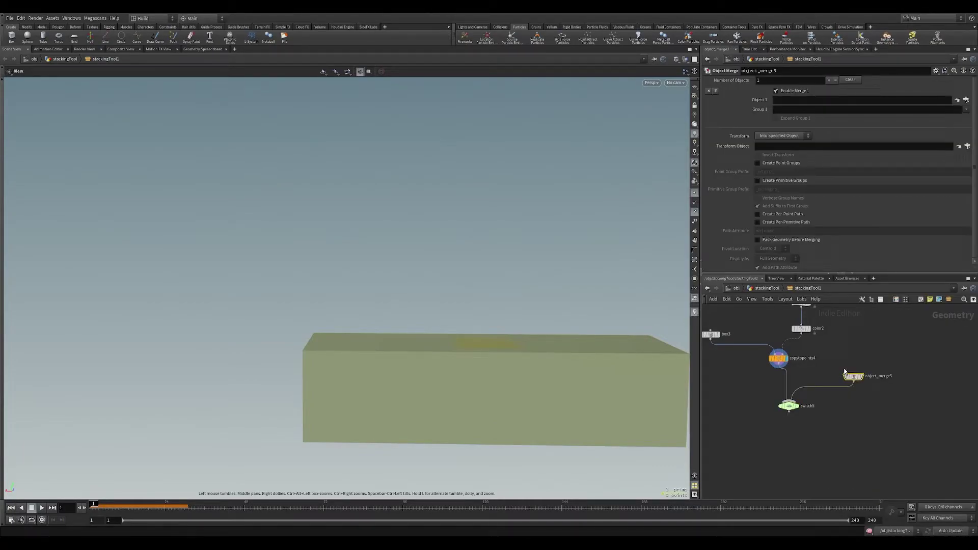
double_click(807, 404)
type("DCC_choice")
key("Return")
Enable Pack Geometry Before Merging on object_merge3
middle_click_drag(821, 353, 821, 423)
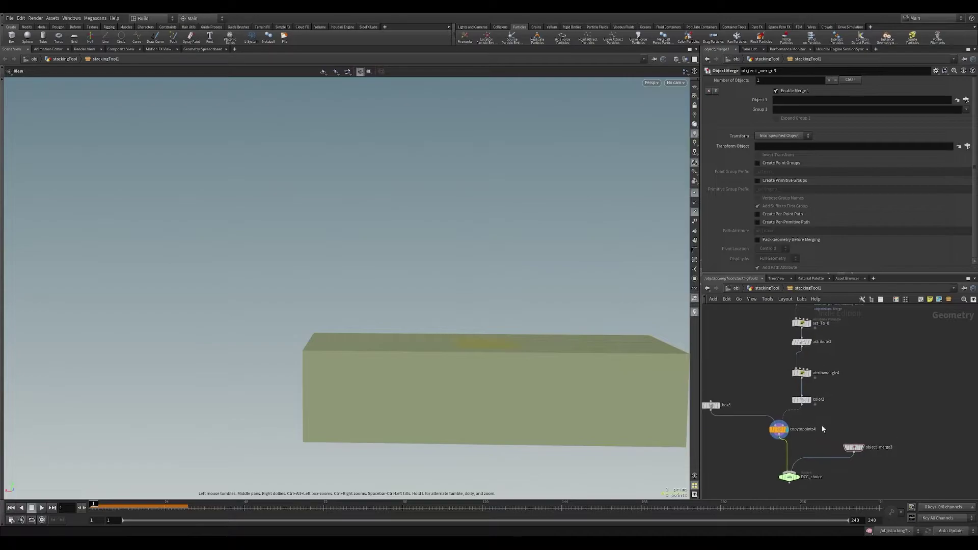
left_click_drag(759, 305, 866, 398)
middle_click_drag(866, 398, 883, 332)
left_click(861, 380)
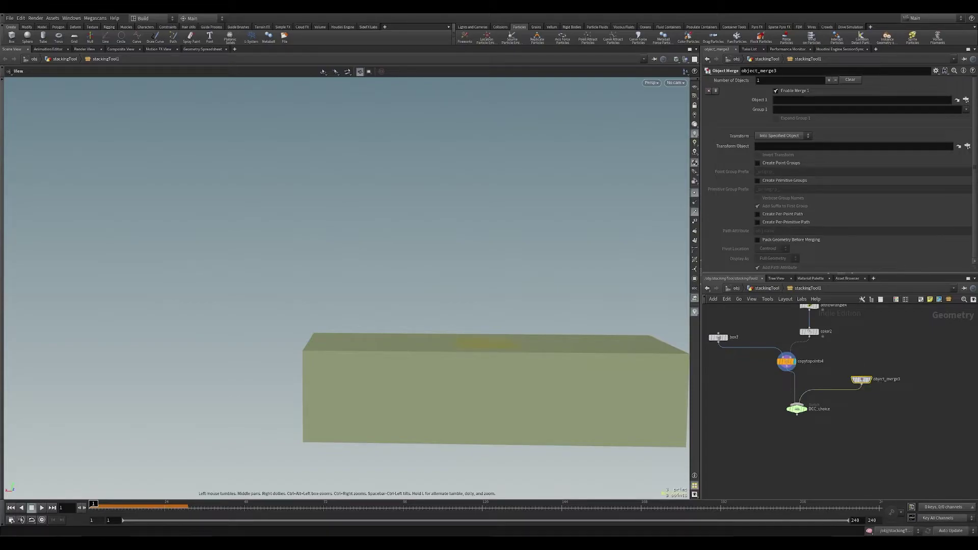
left_click(790, 240)
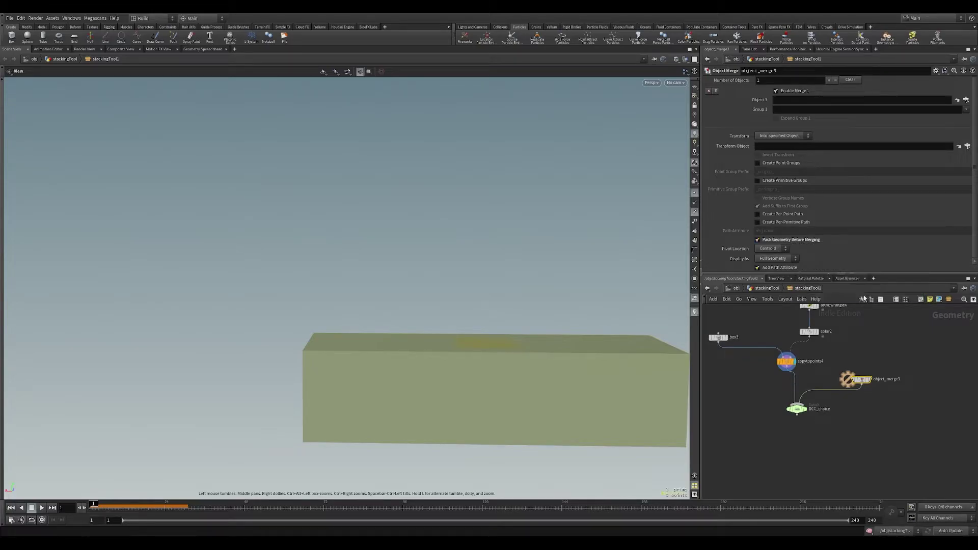
Make room in the network and add a Box node
middle_click_drag(955, 383, 860, 382)
key("Tab")
type("box")
key("Return")
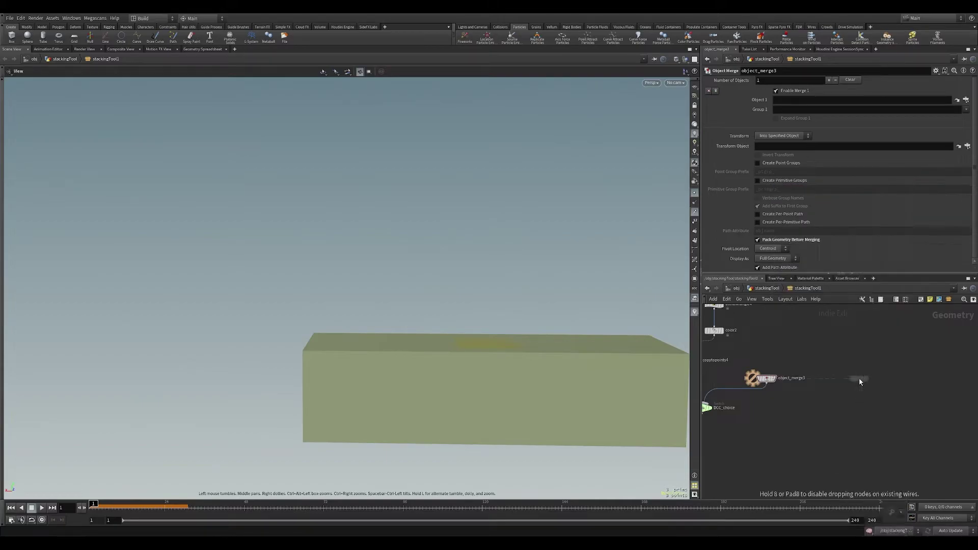
left_click(860, 381)
Add a Test Geometry: Shader Ball node beside the box and view it in the viewport
key("Tab")
type("hu")
key("BackSpace")
key("BackSpace")
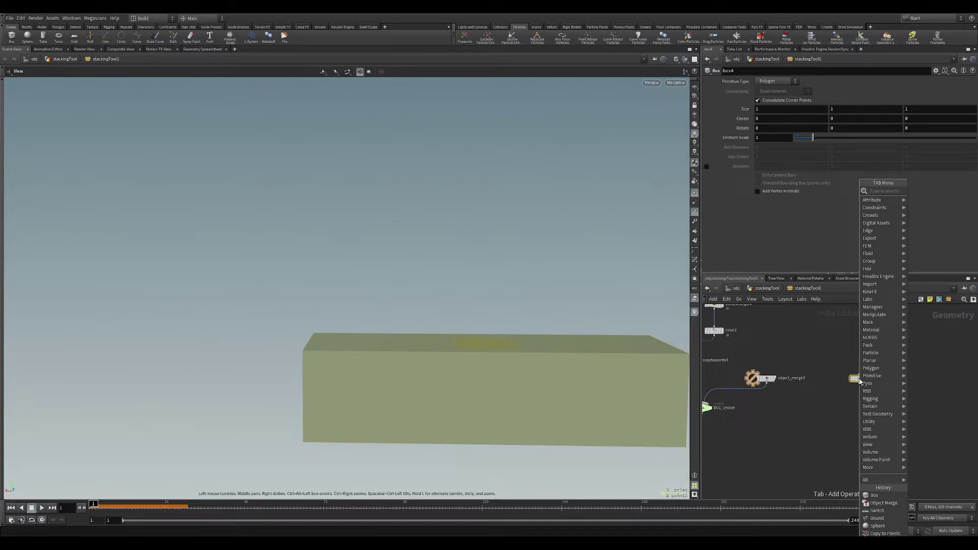
type("shaderball")
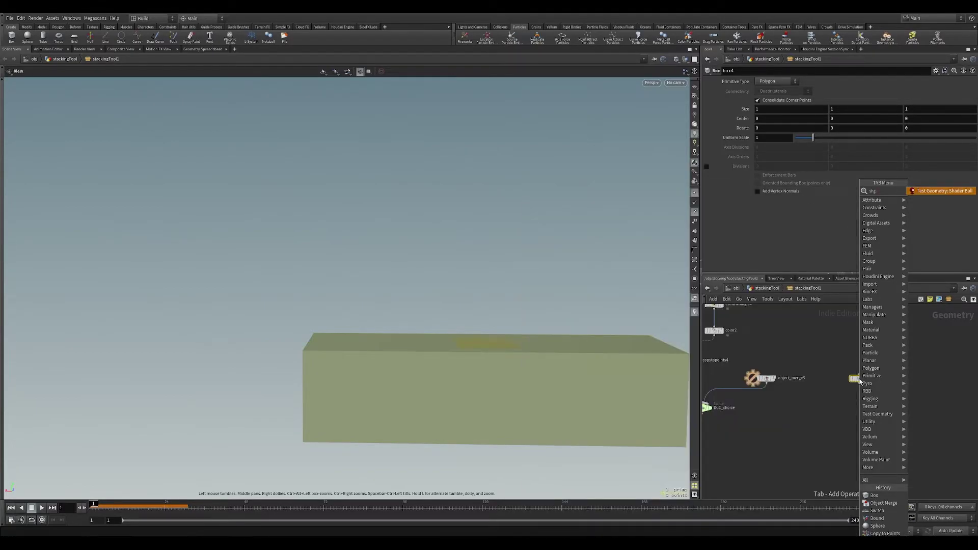
key("Return")
left_click(860, 381)
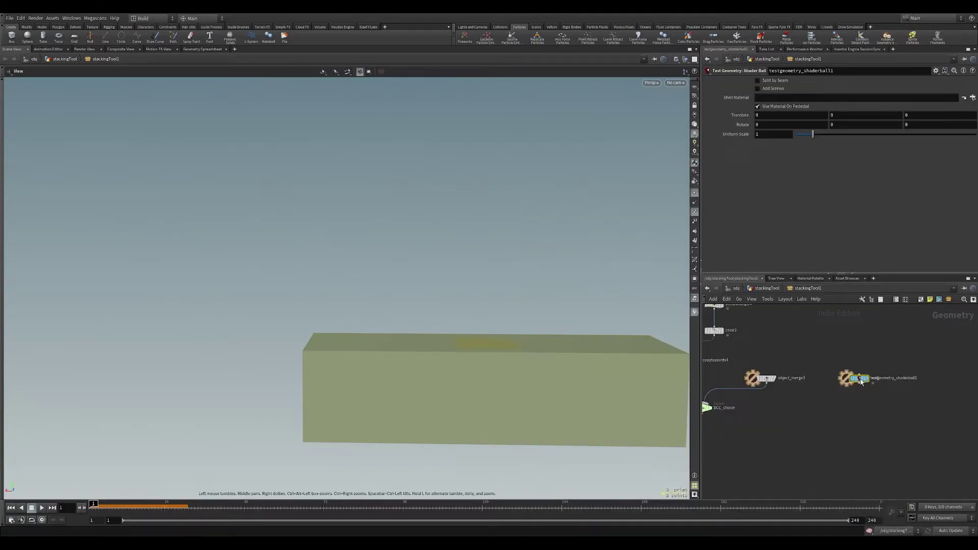
left_click_drag(860, 378, 813, 376)
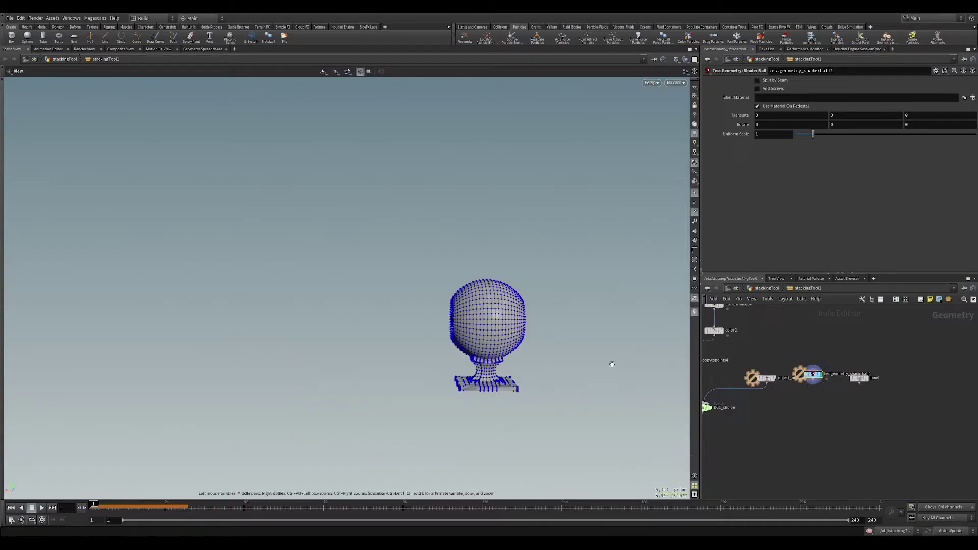
scroll(650, 357, "up", 2)
scroll(660, 347, "up", 2)
left_click_drag(668, 334, 624, 346)
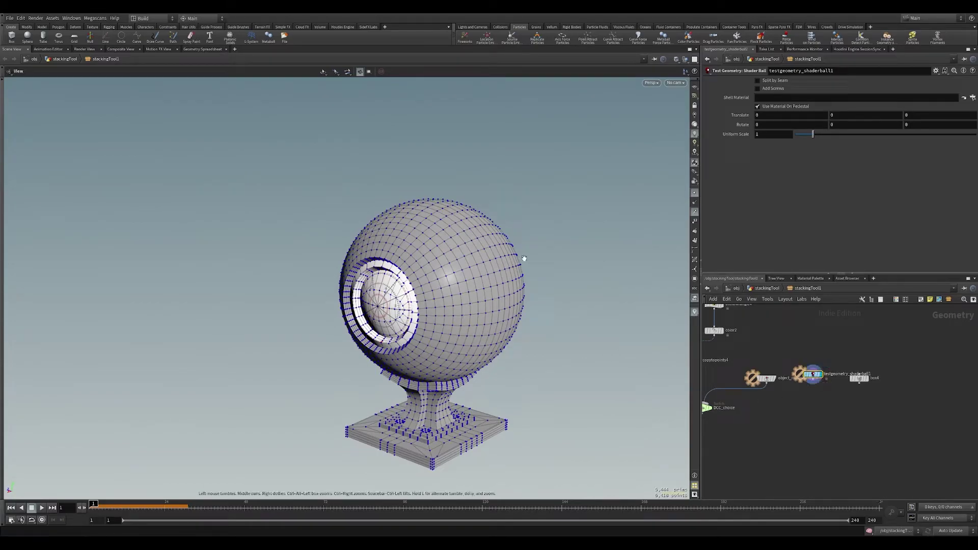
Add a Connectivity node, connectivity7, fed by the shader ball
key("Tab")
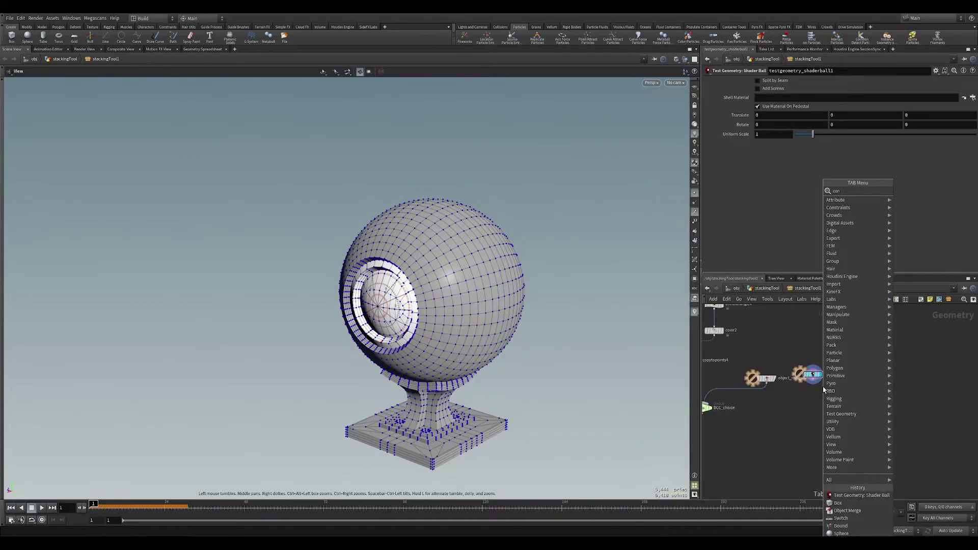
type("connectivity")
key("Return")
left_click(814, 409)
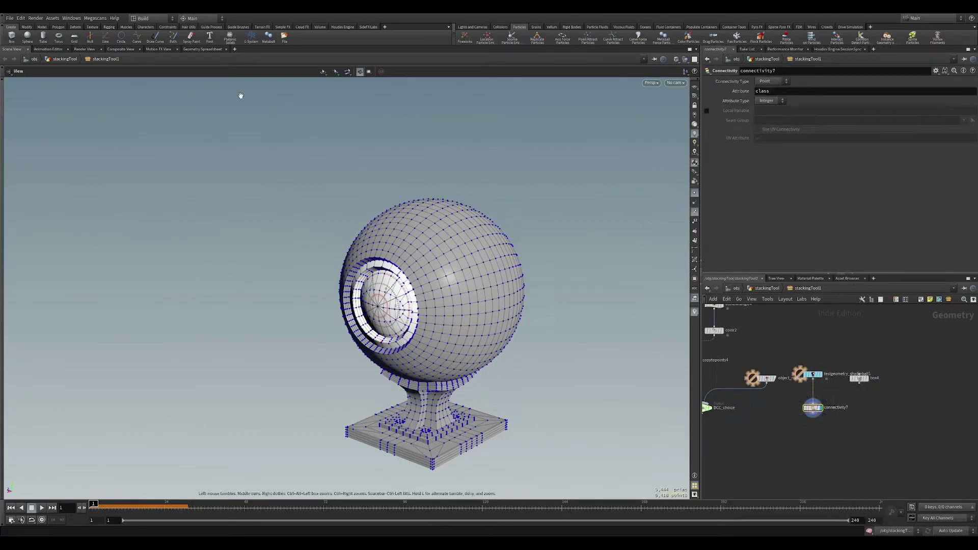
Set Connectivity Type to Primitive and check the class attribute in the Geometry Spreadsheet
left_click(779, 83)
left_click(774, 92)
left_click(202, 49)
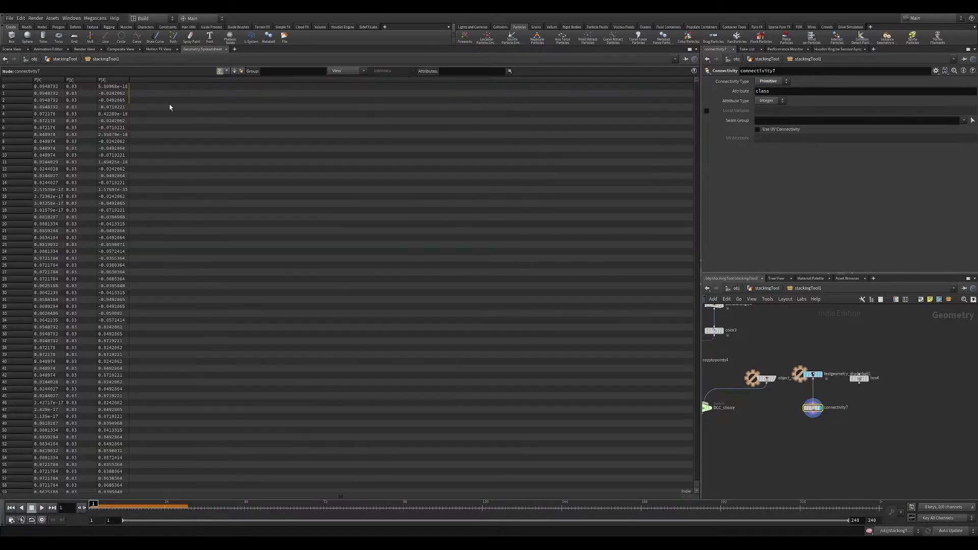
left_click(234, 71)
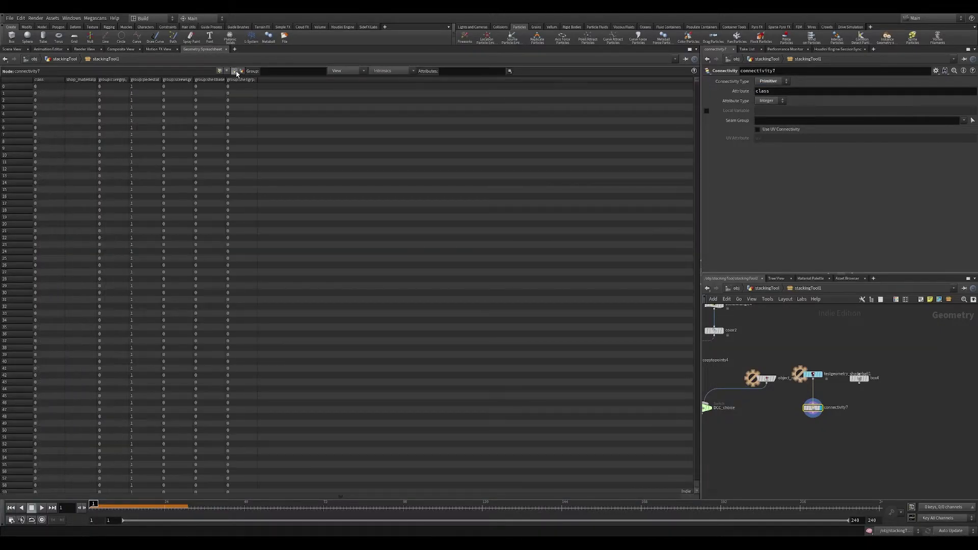
left_click(54, 79)
Point object_merge3's Object 1 at ../testgeometry_shaderball1 and move connectivity7 beside it
left_click(767, 379)
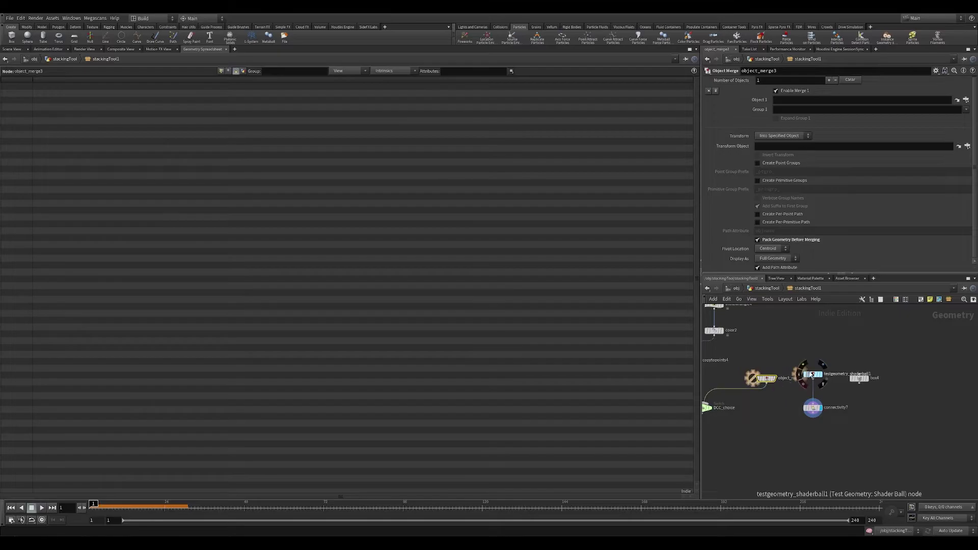
left_click_drag(816, 376, 815, 104)
left_click_drag(814, 411, 720, 403)
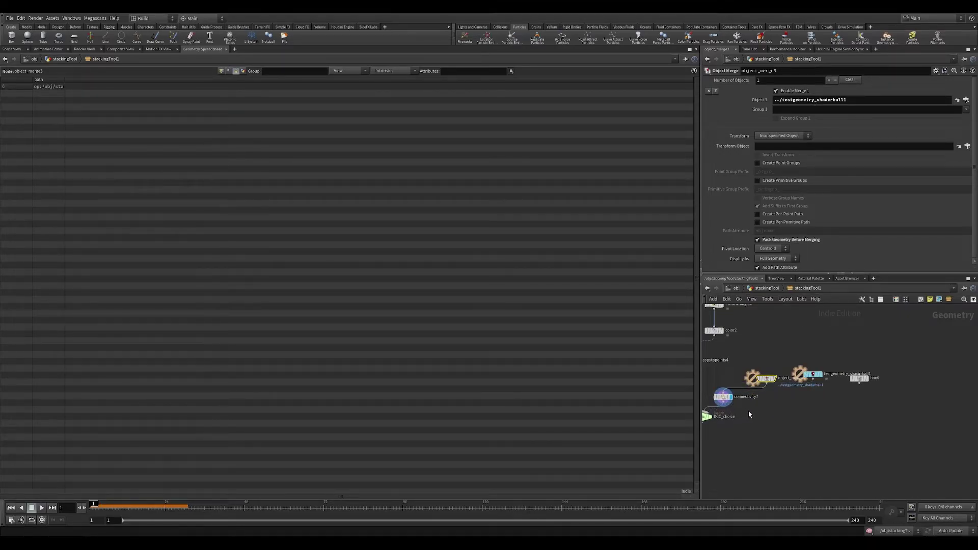
double_click(54, 86)
Wire DCC_choice's output into connectivity7 placed below it
left_click(11, 49)
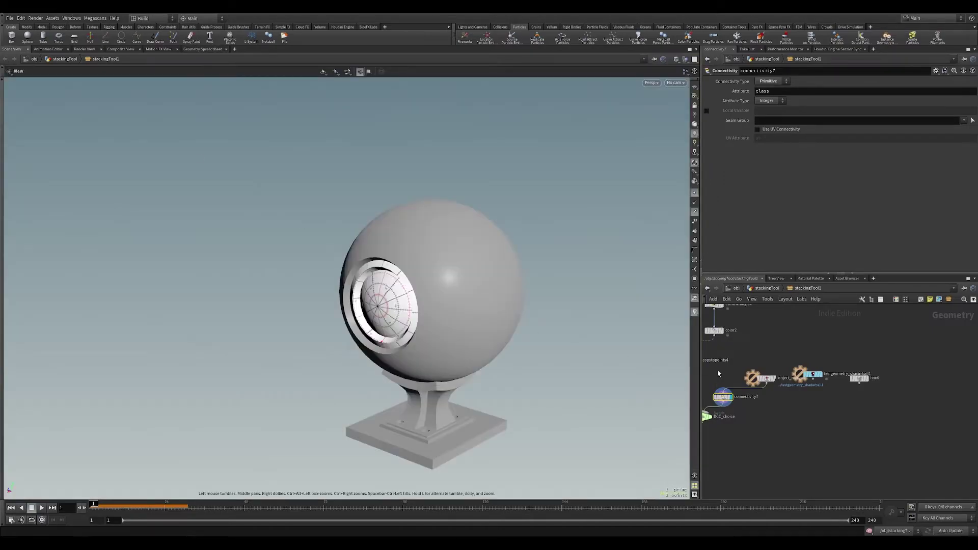
left_click_drag(722, 398, 730, 434)
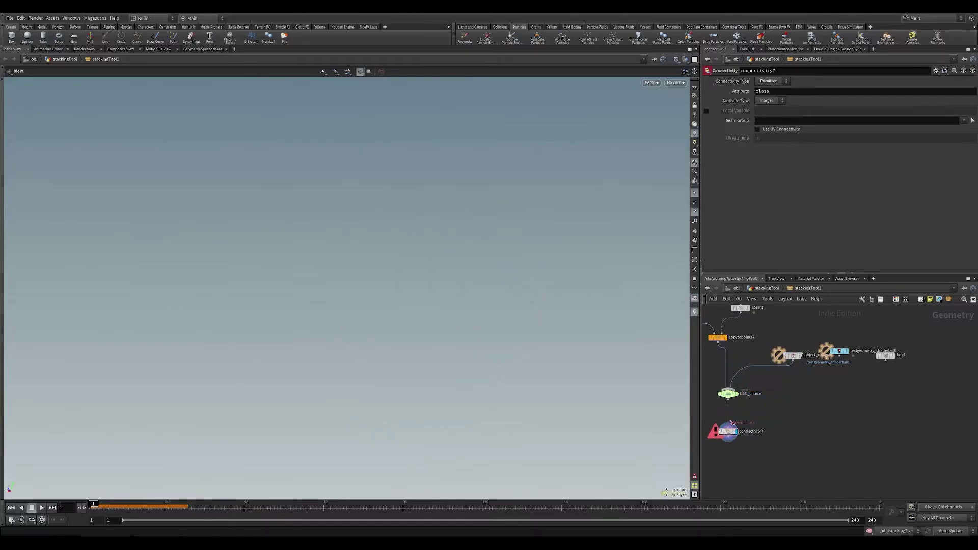
left_click(729, 400)
left_click(728, 424)
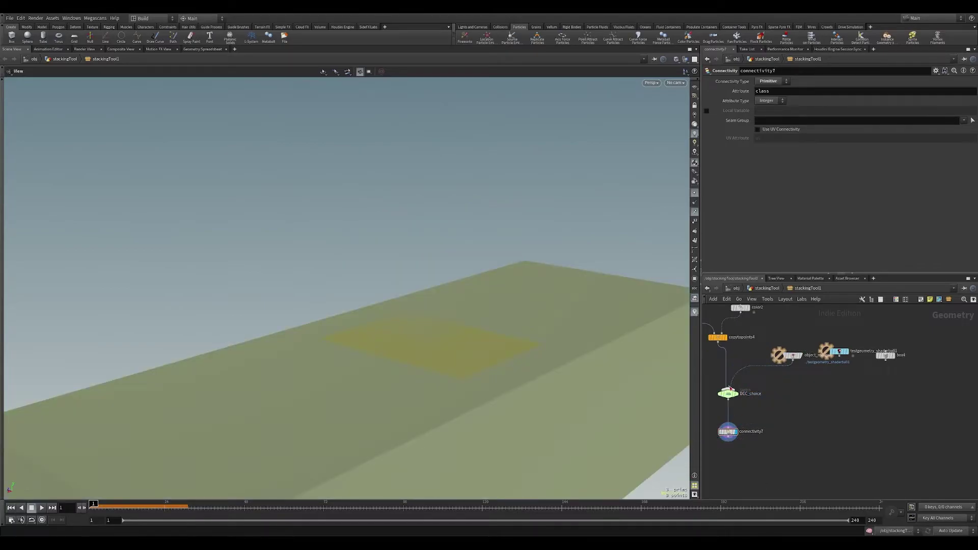
Set DCC_choice's Select Input to 1 to pass through the merged shader ball
left_click(731, 393)
scroll(539, 323, "down", 8)
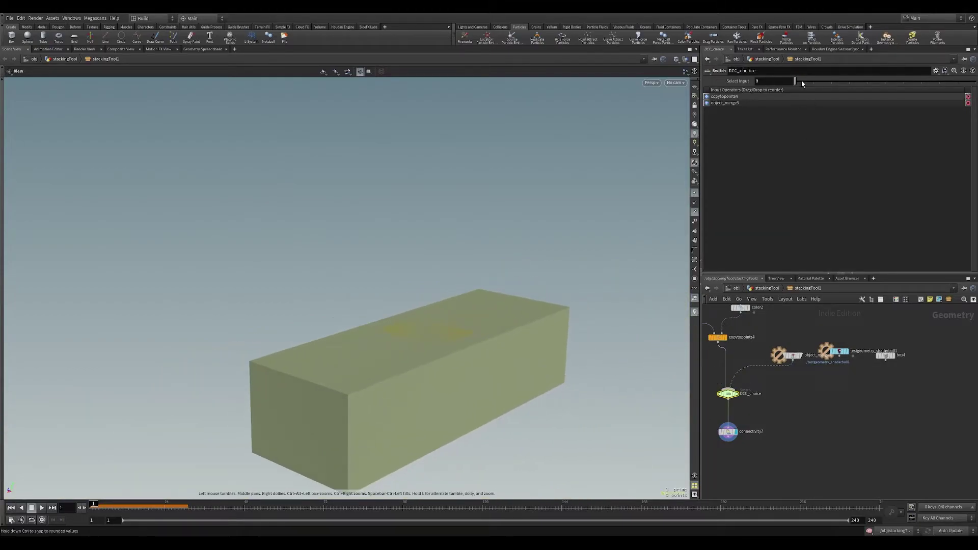
left_click(727, 431)
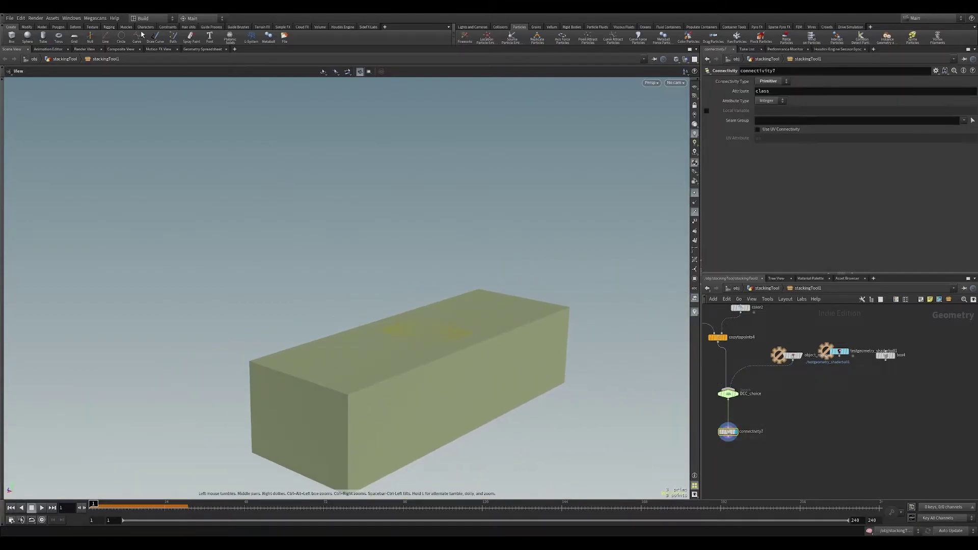
left_click(202, 49)
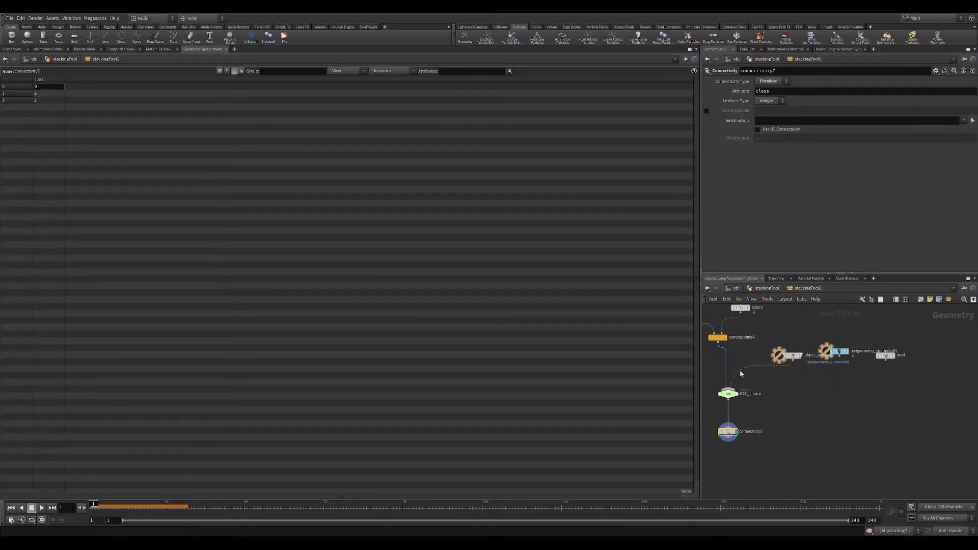
left_click(728, 393)
left_click_drag(795, 81, 813, 81)
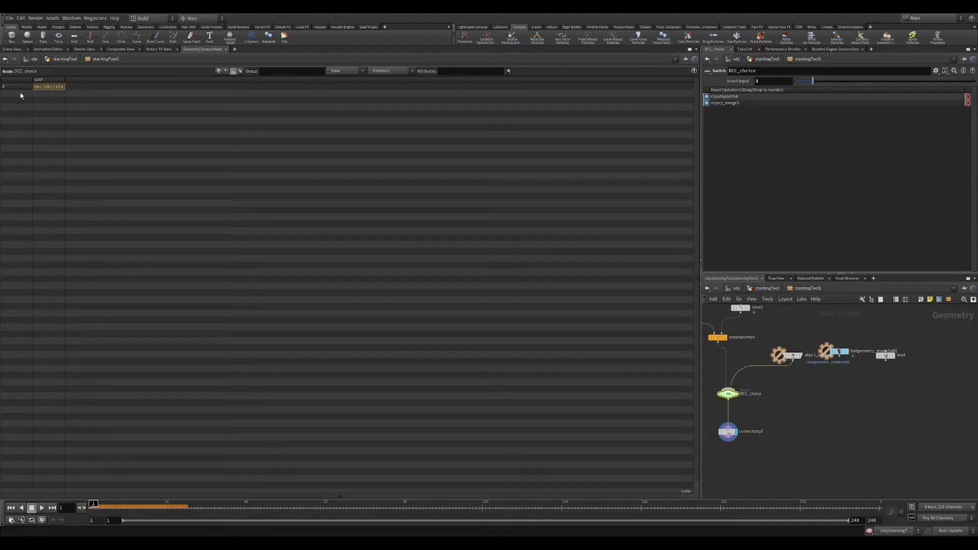
left_click(11, 49)
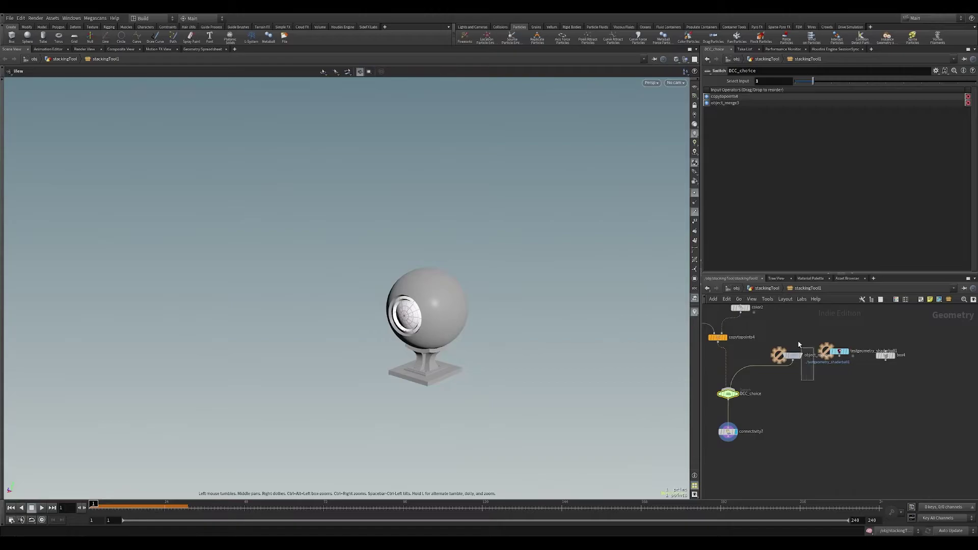
Reposition connectivity7 directly beneath DCC_choice
left_click(792, 355)
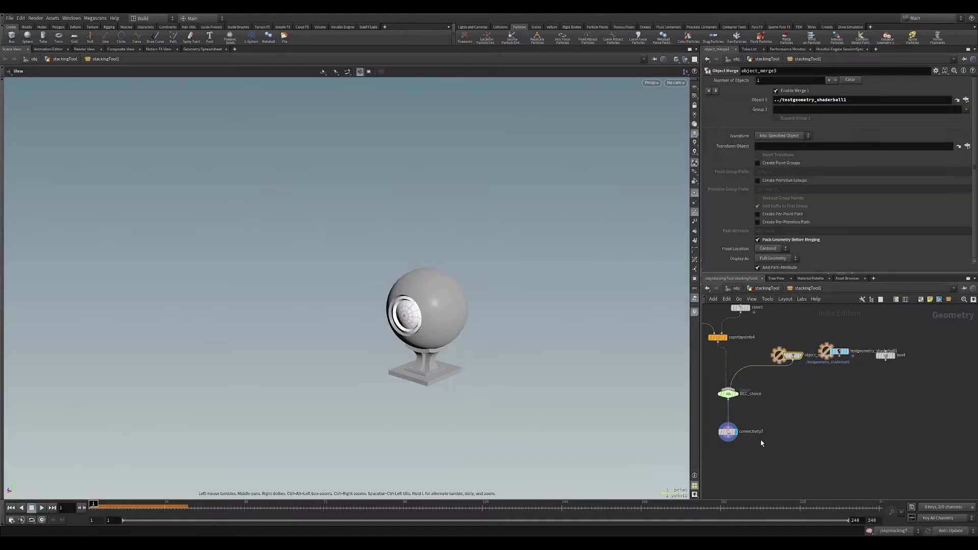
left_click(728, 431)
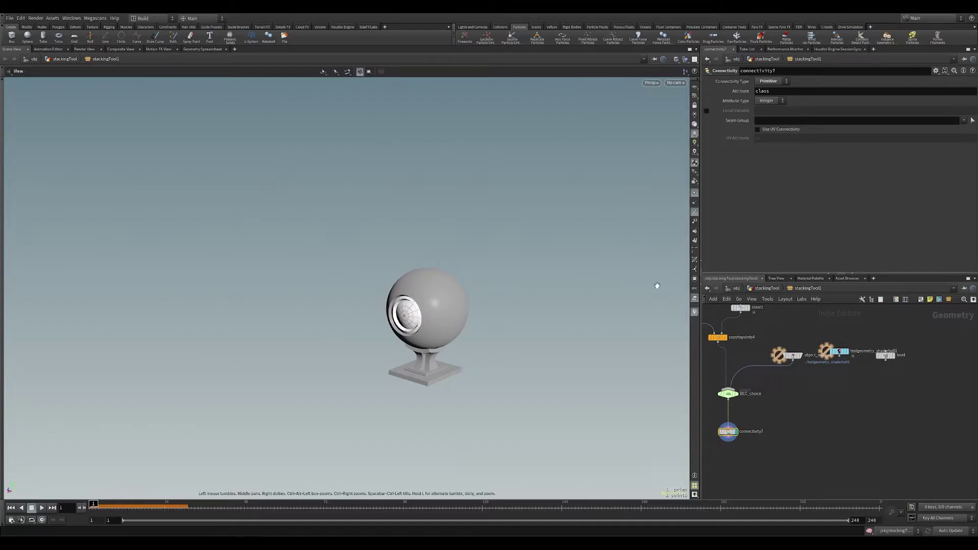
mouse_move(732, 438)
left_click_drag(731, 438, 731, 425)
middle_click_drag(774, 447, 790, 410)
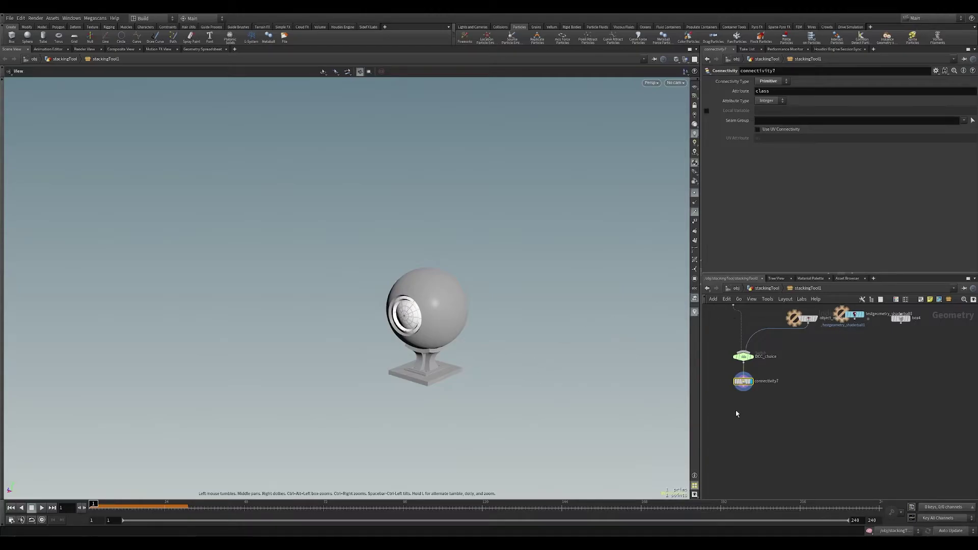
Add an Unpack node, unpack7, below connectivity7 and display it
key("Tab")
type("unpack")
key("Return")
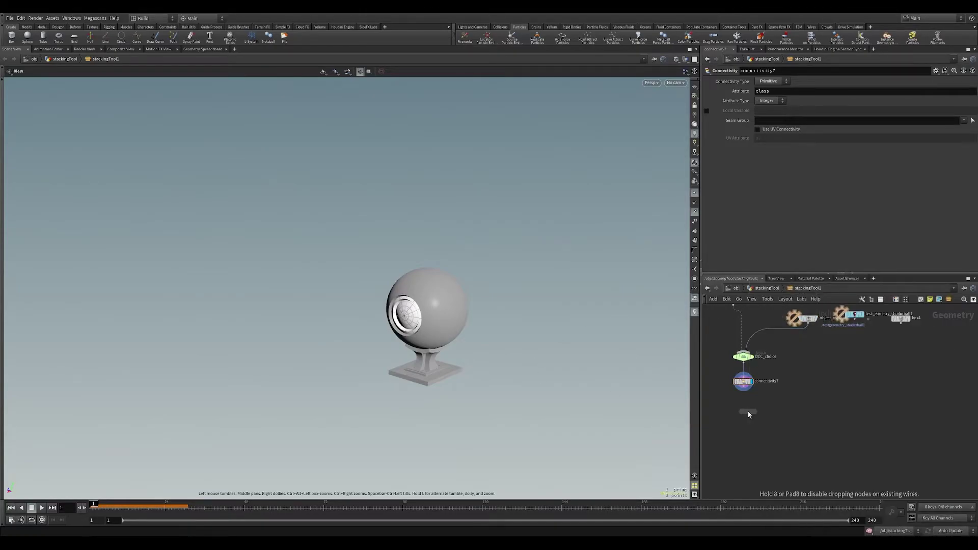
left_click(758, 406)
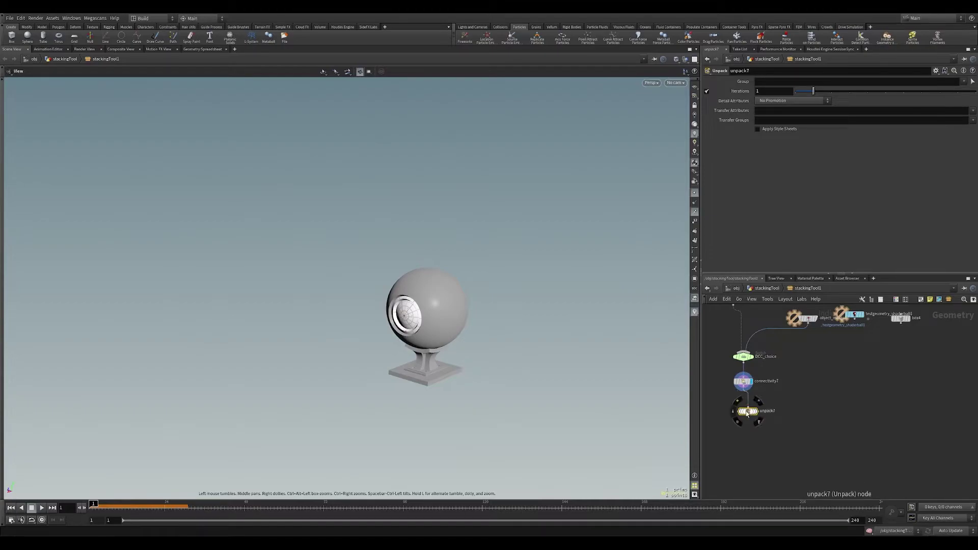
left_click(751, 408)
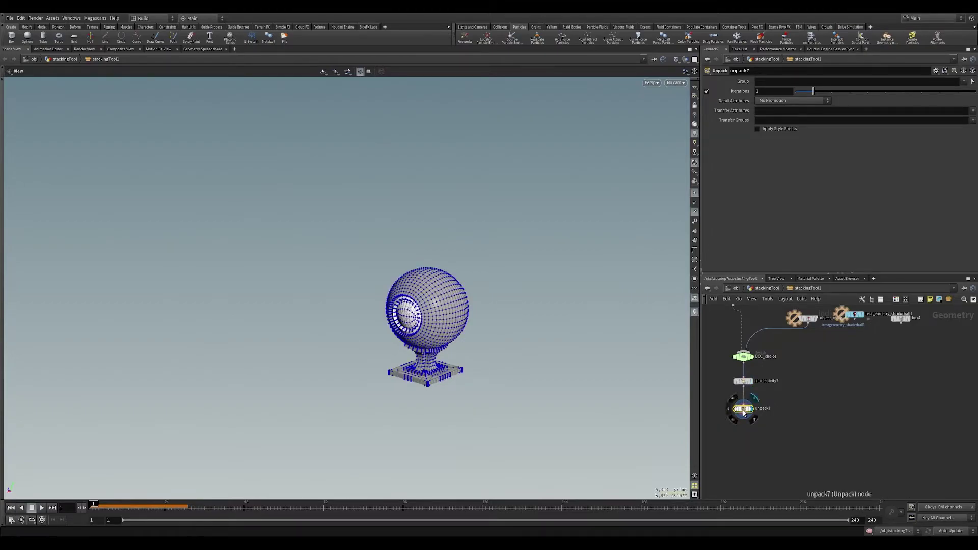
Set unpack7's Transfer Attributes to * and check the unpacked attributes
left_click(745, 356)
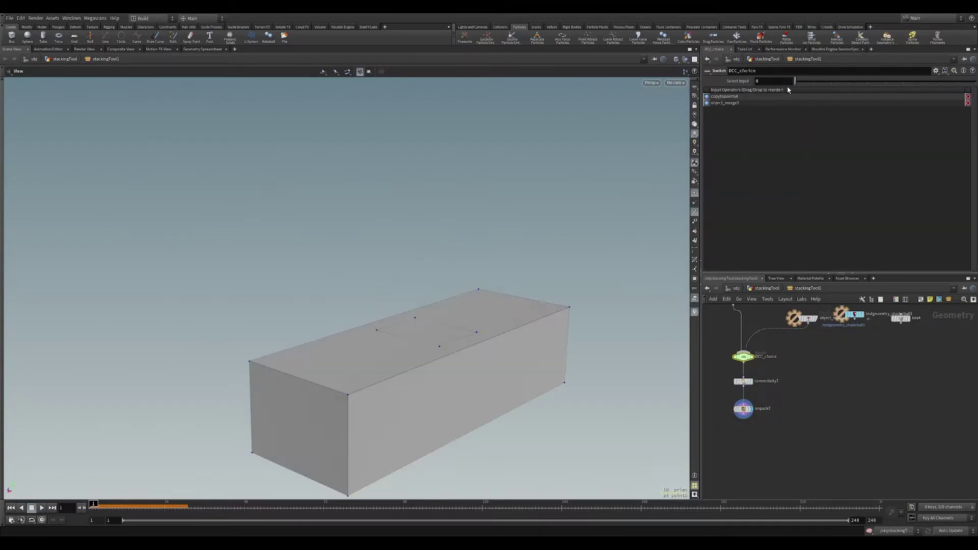
left_click(743, 408)
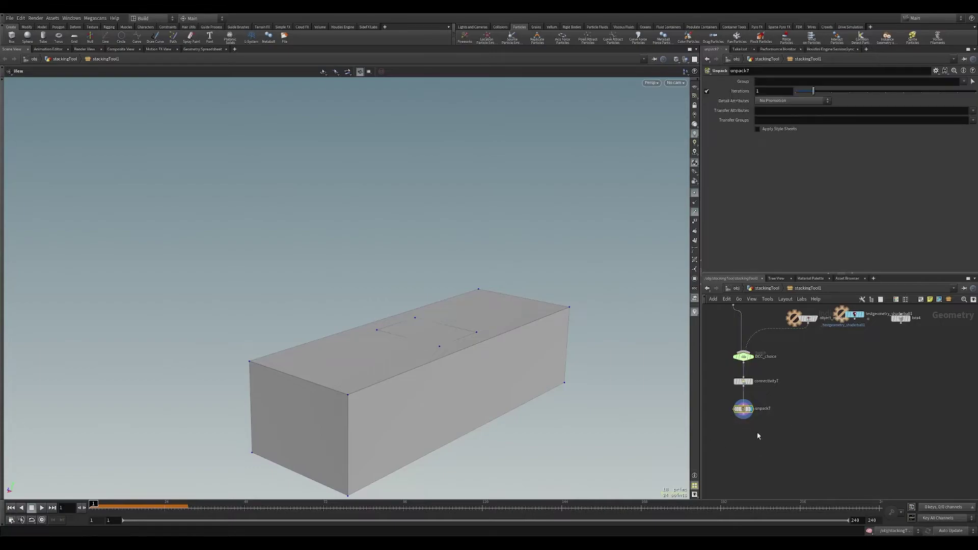
left_click(805, 110)
type("*")
key("Return")
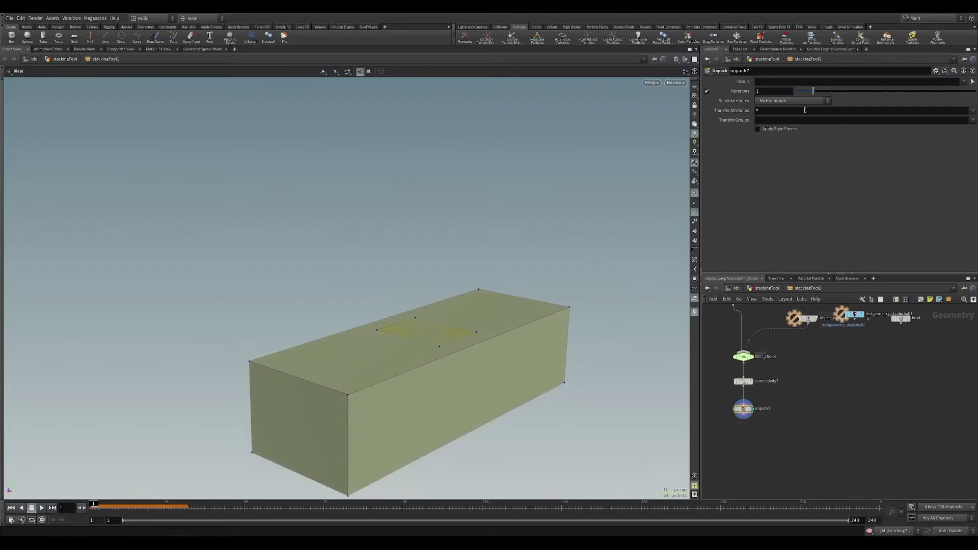
middle_click(747, 409)
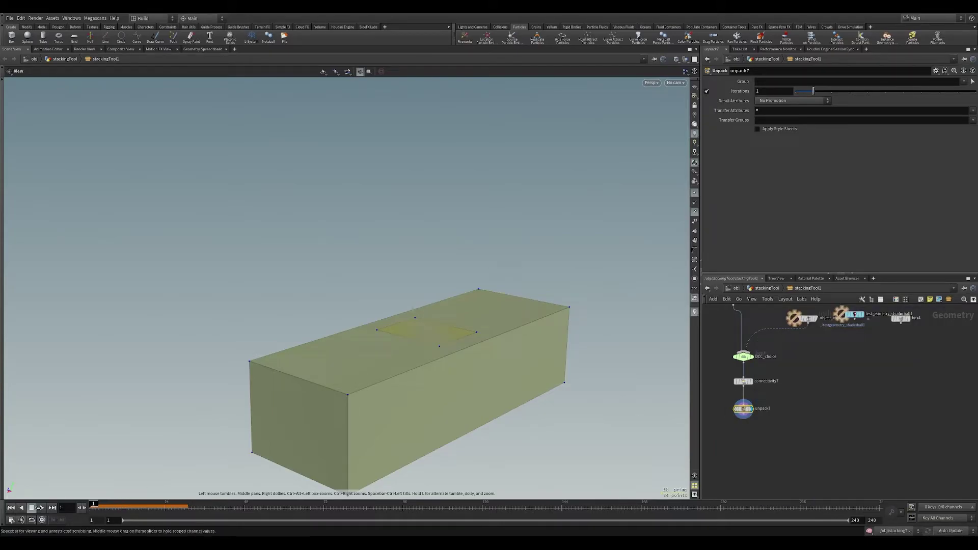
middle_click_drag(767, 454, 789, 422)
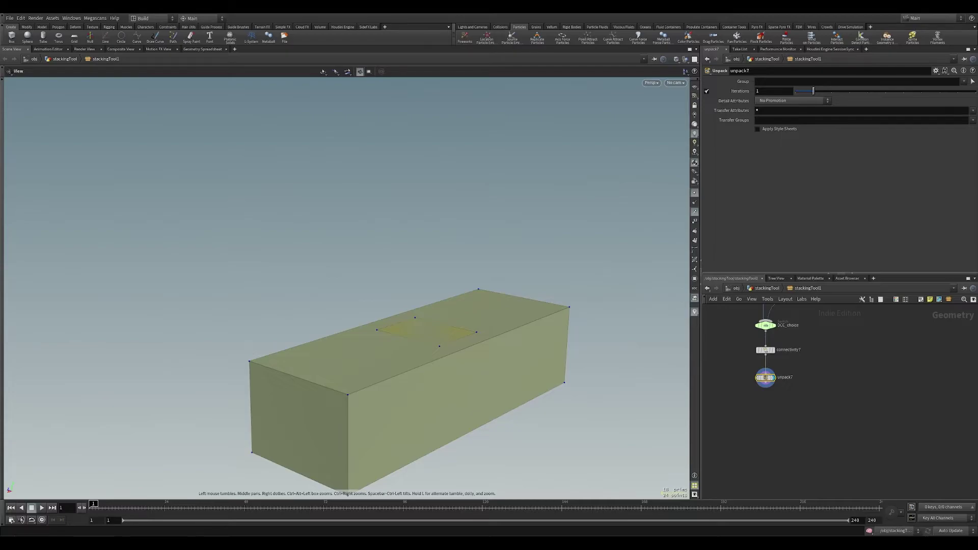
Add an Attribute Promote under unpack7 promoting the primitive attribute class
key("Tab")
type("attr p")
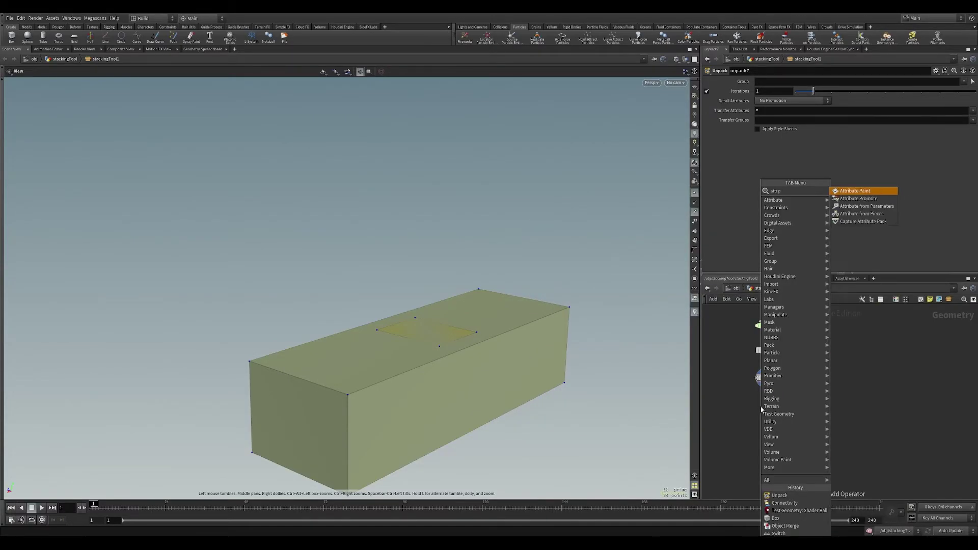
key("Down")
key("Return")
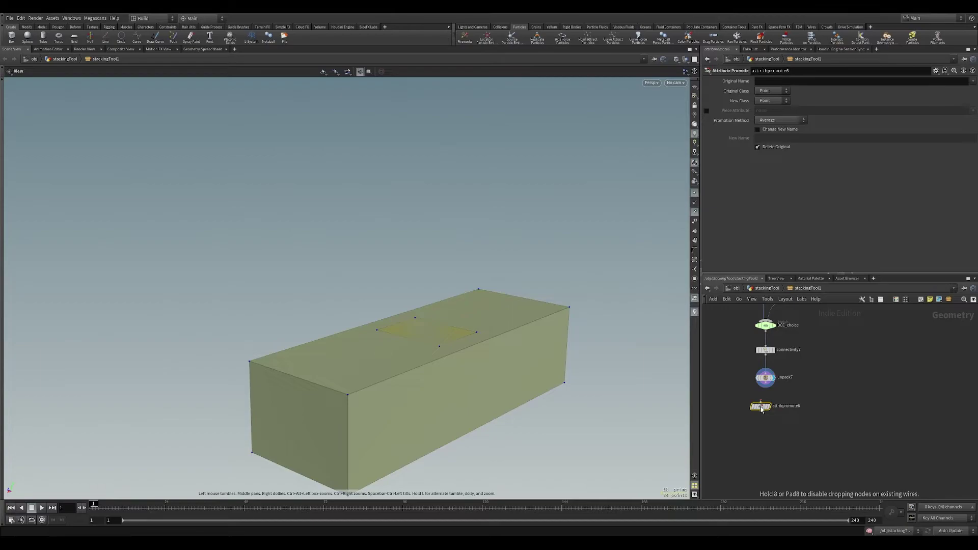
left_click(766, 402)
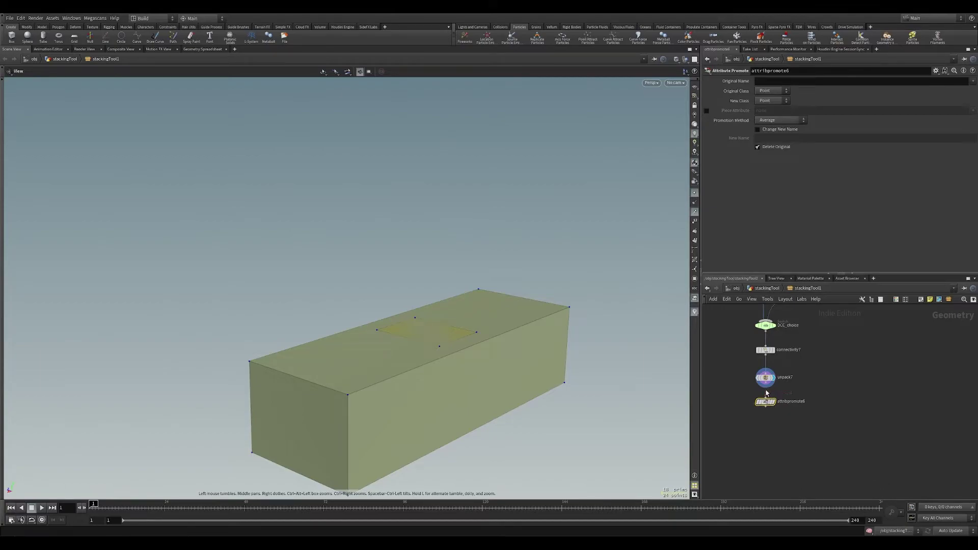
left_click(774, 402)
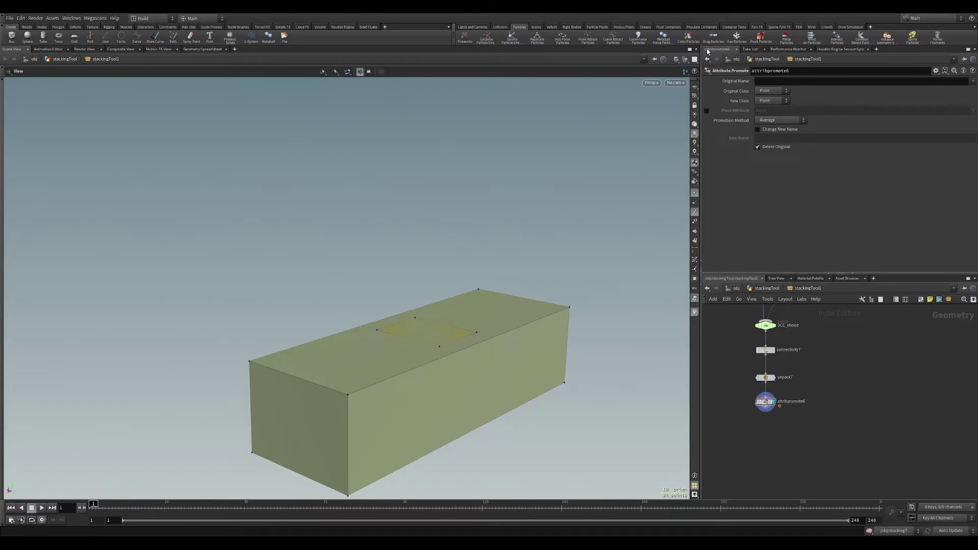
left_click(777, 90)
left_click(769, 101)
left_click(769, 82)
type("class")
key("Return")
Promote class to Detail using Maximum, rename it max, and keep the original
left_click(772, 101)
left_click(774, 117)
left_click(768, 122)
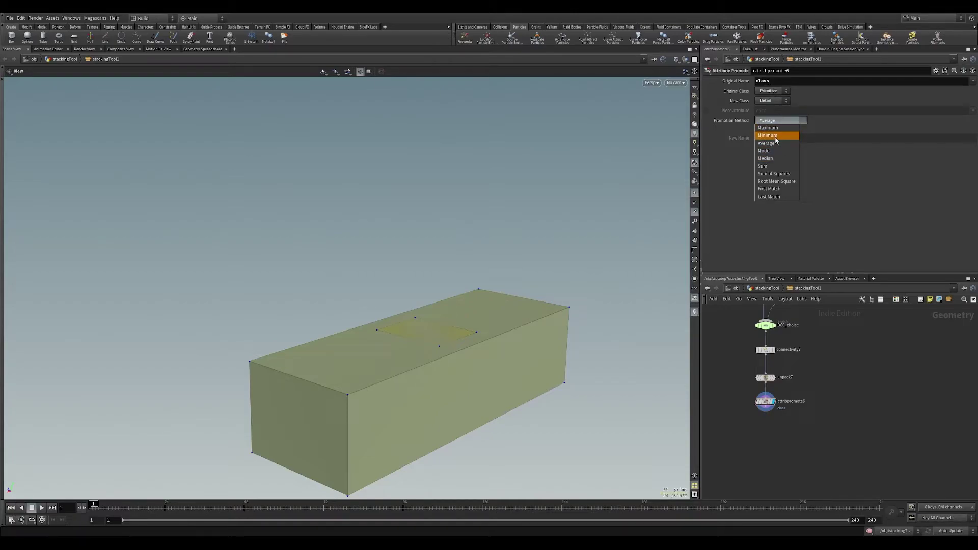
left_click(779, 129)
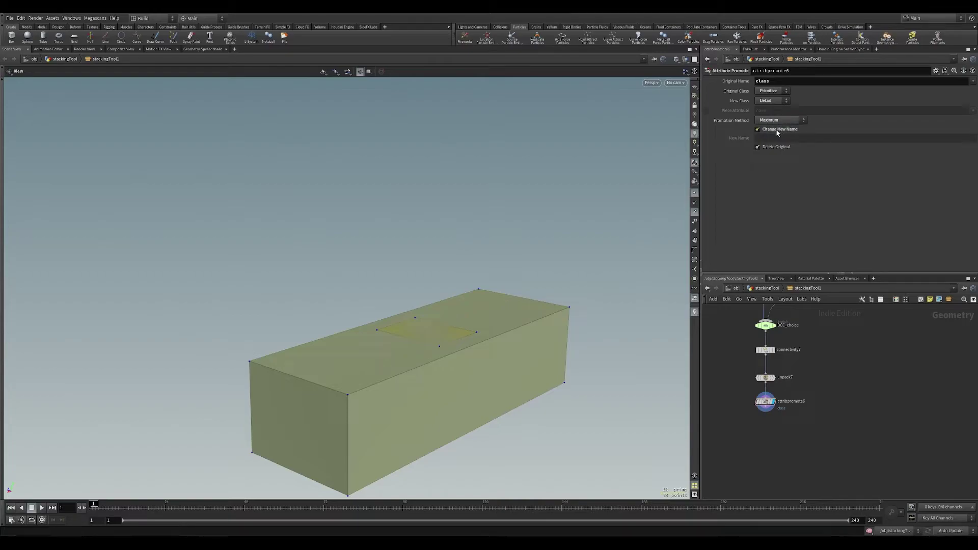
left_click(777, 131)
left_click(775, 138)
type("max")
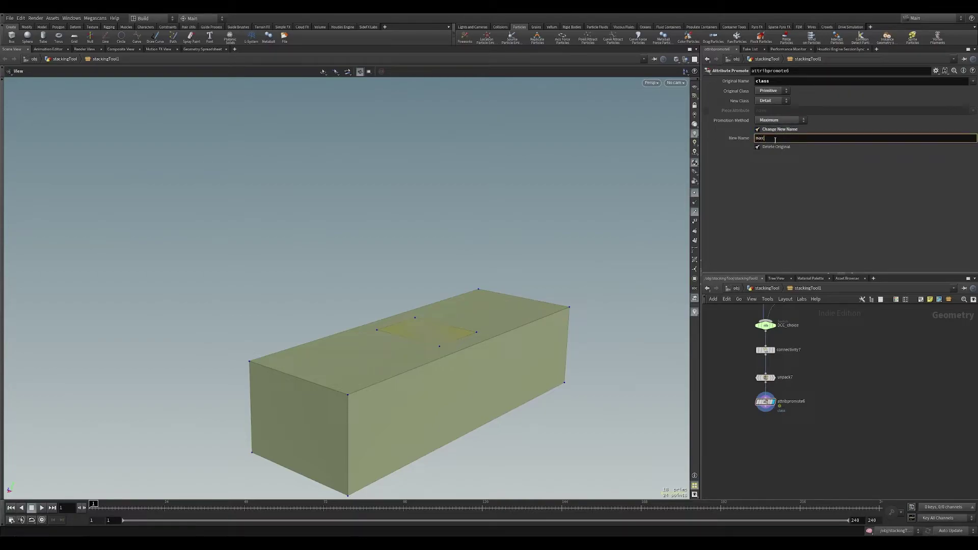
key("Return")
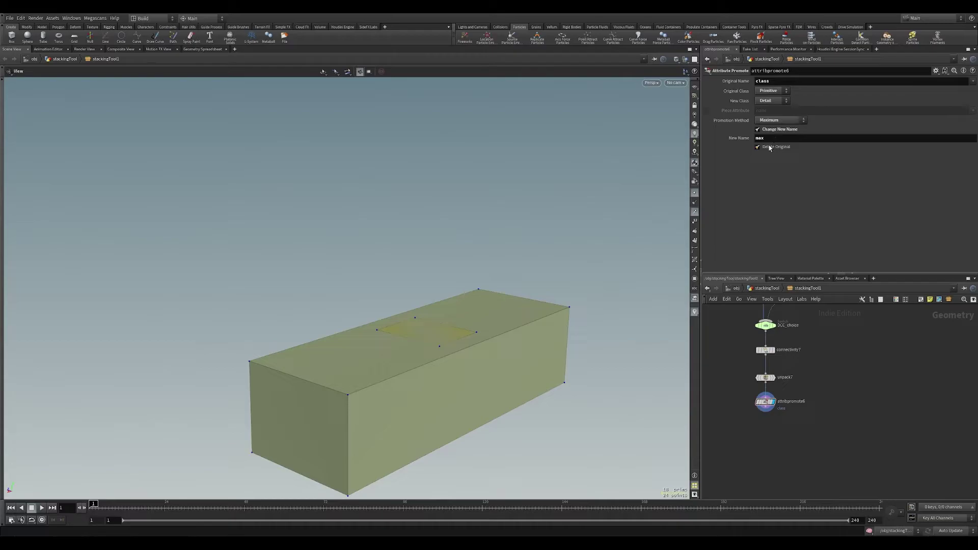
left_click(770, 149)
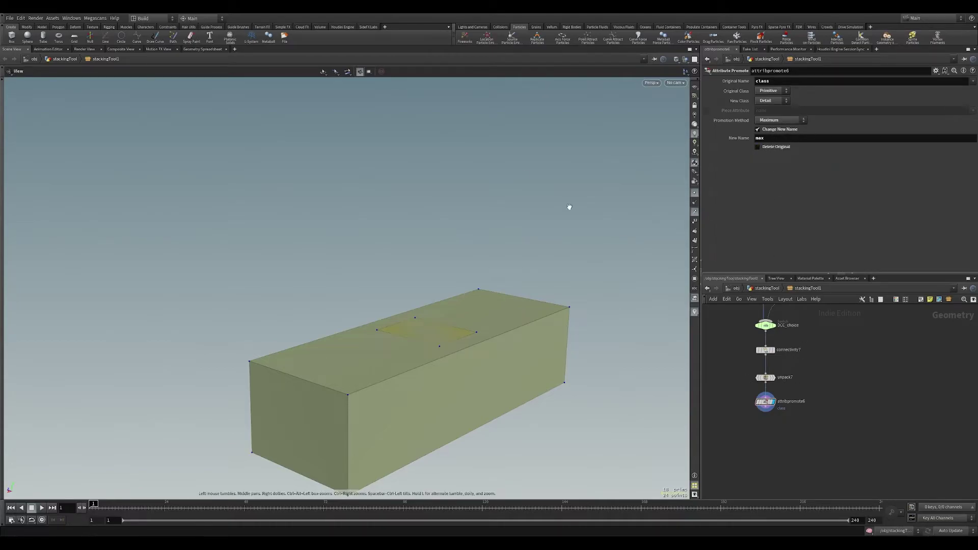
left_click(204, 49)
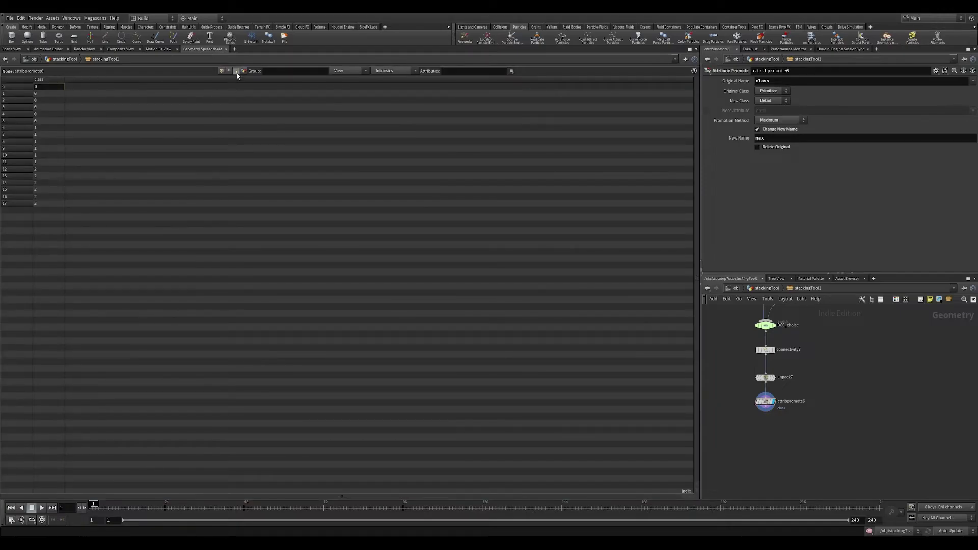
left_click(237, 71)
left_click(46, 88)
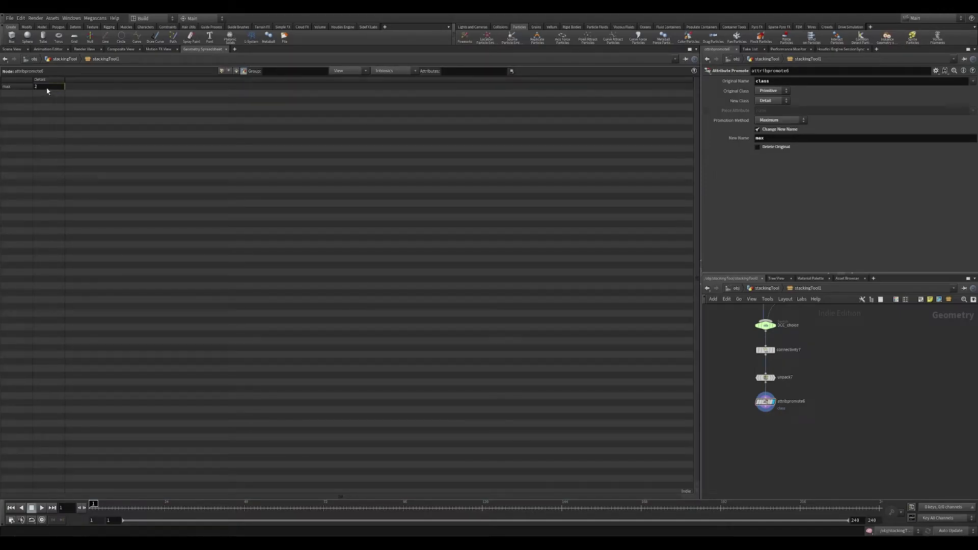
left_click(8, 49)
scroll(323, 354, "down", 3)
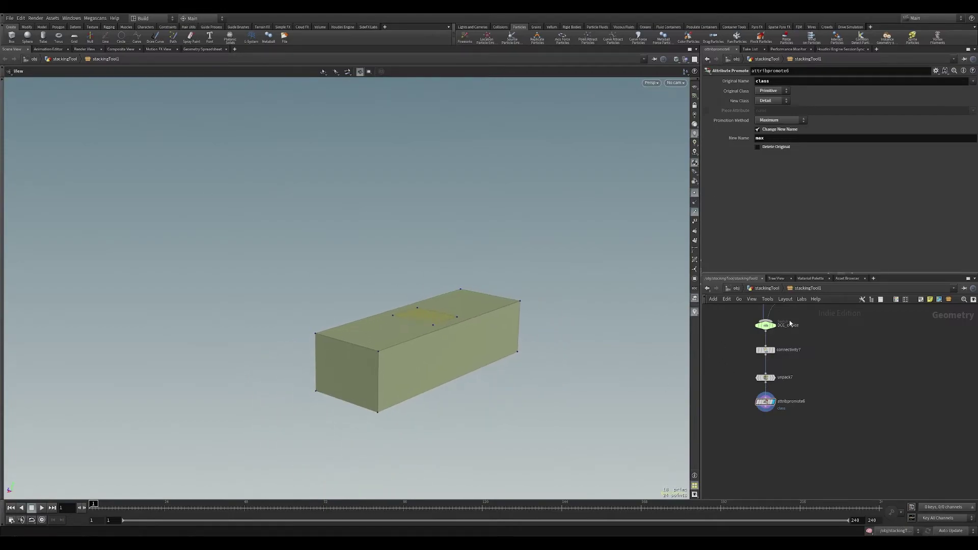
left_click(765, 325)
left_click_drag(794, 81, 813, 81)
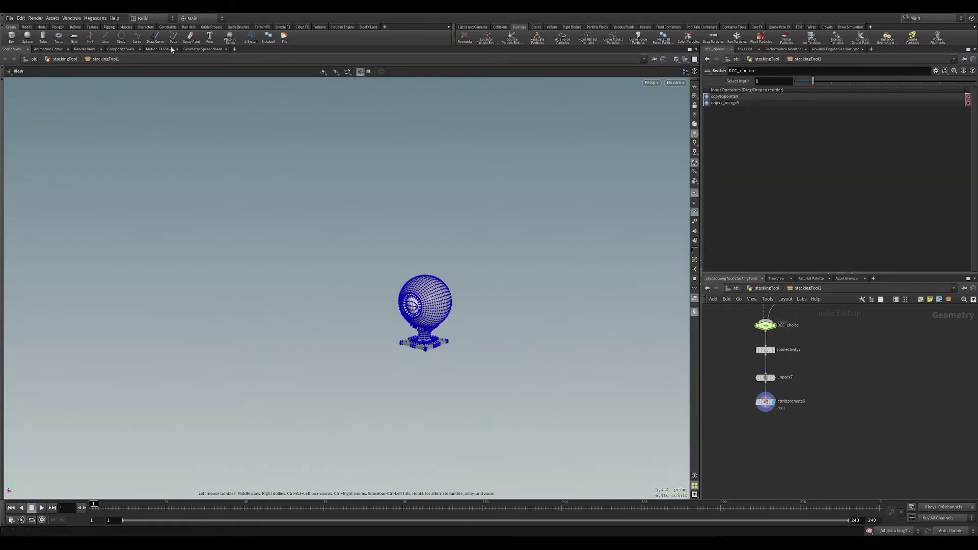
left_click(202, 49)
left_click_drag(808, 430, 748, 369)
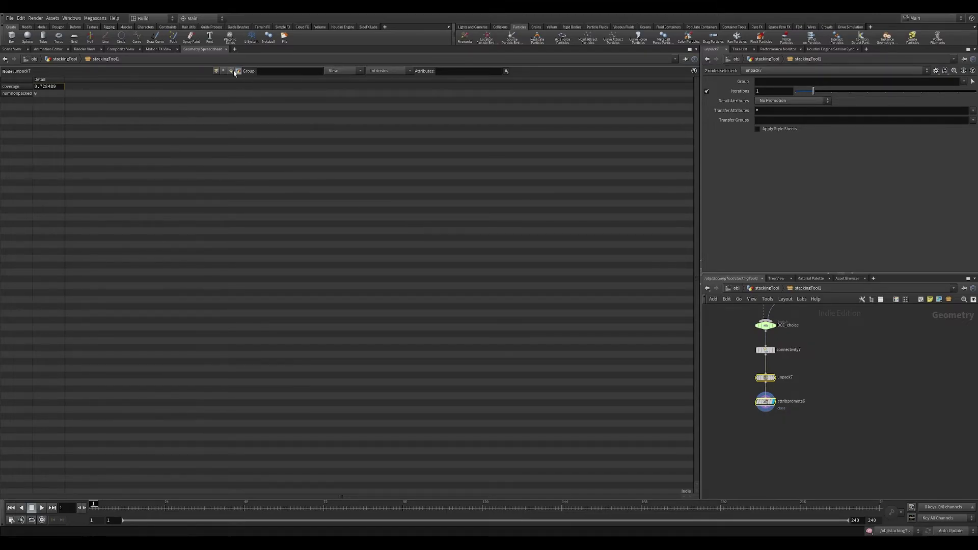
left_click(761, 402)
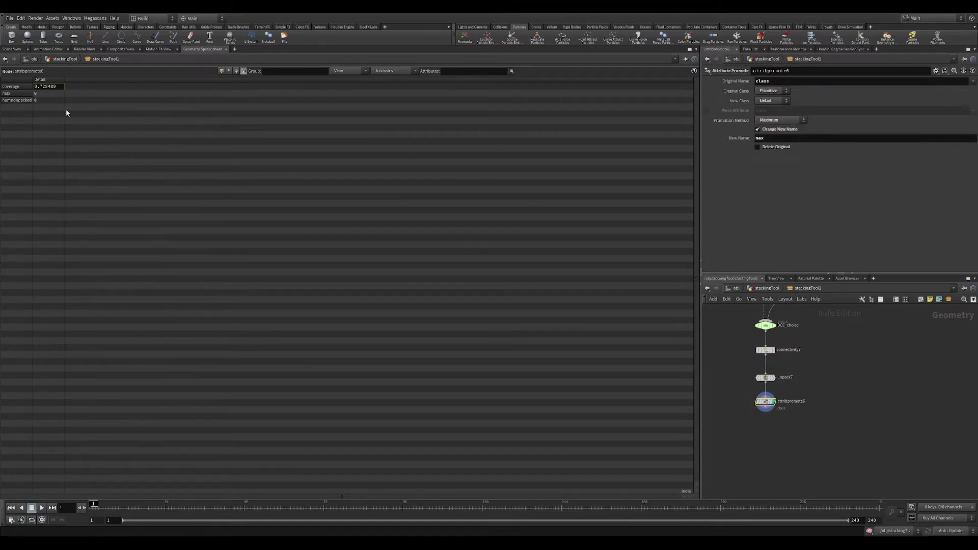
double_click(50, 93)
left_click(7, 50)
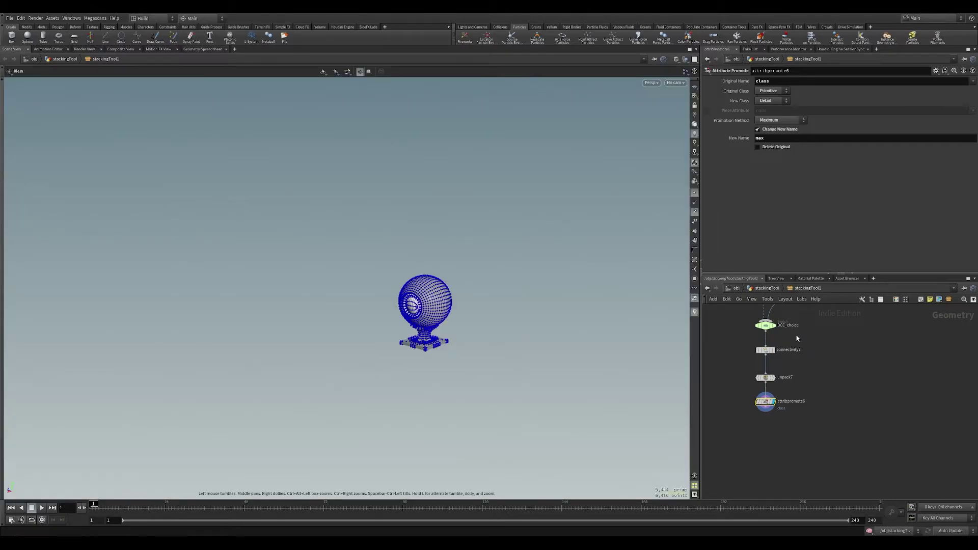
left_click(787, 326)
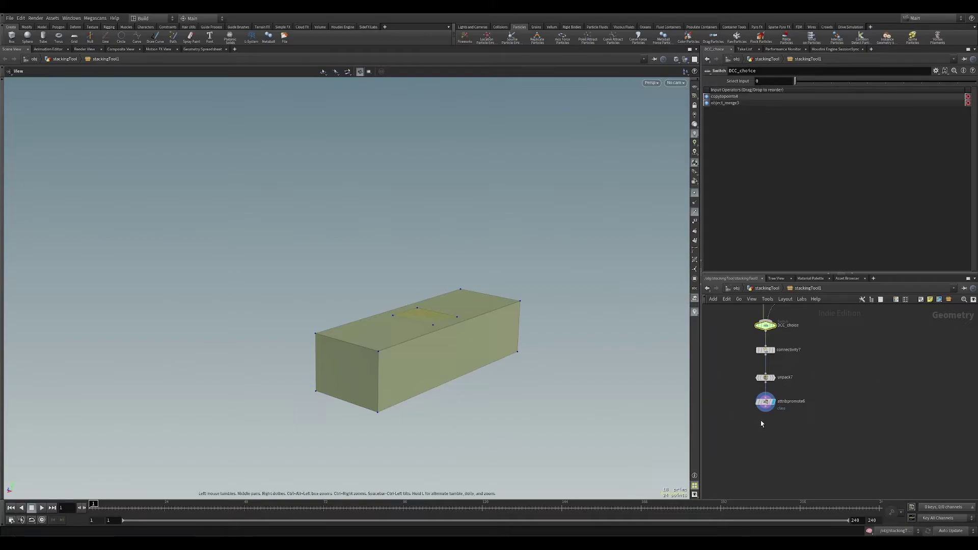
Append a Null after attribpromote6 and name it HP_OUT1
left_click_drag(765, 411, 868, 421)
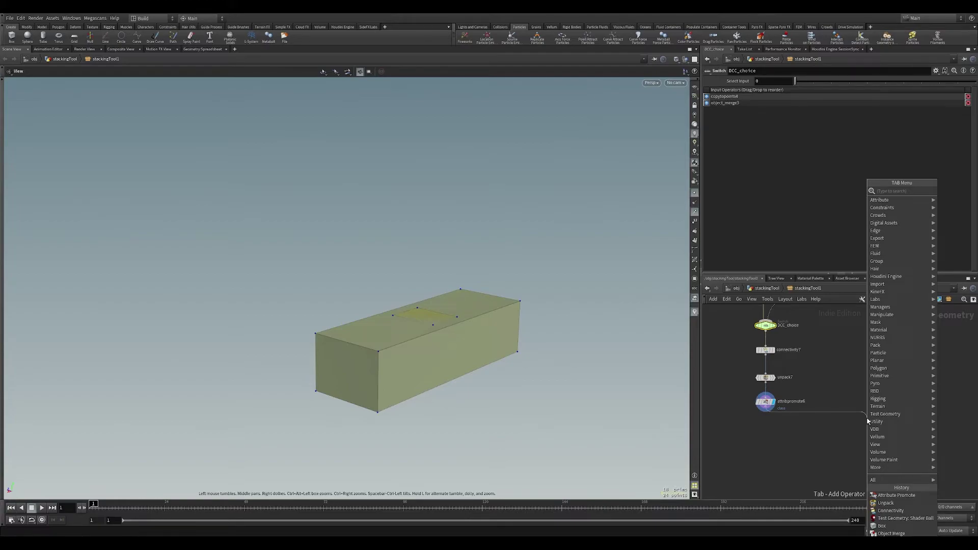
type("null")
key("Return")
left_click(868, 421)
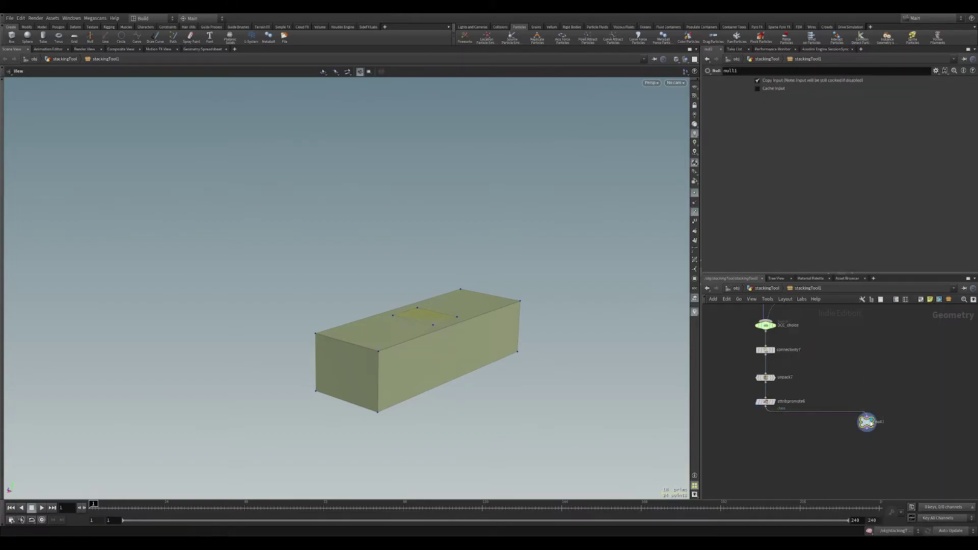
double_click(880, 425)
type("HP_OUT1")
key("Return")
Add a for-each connectivity loop after attribpromote6 and lengthen the block
middle_click_drag(812, 445, 816, 426)
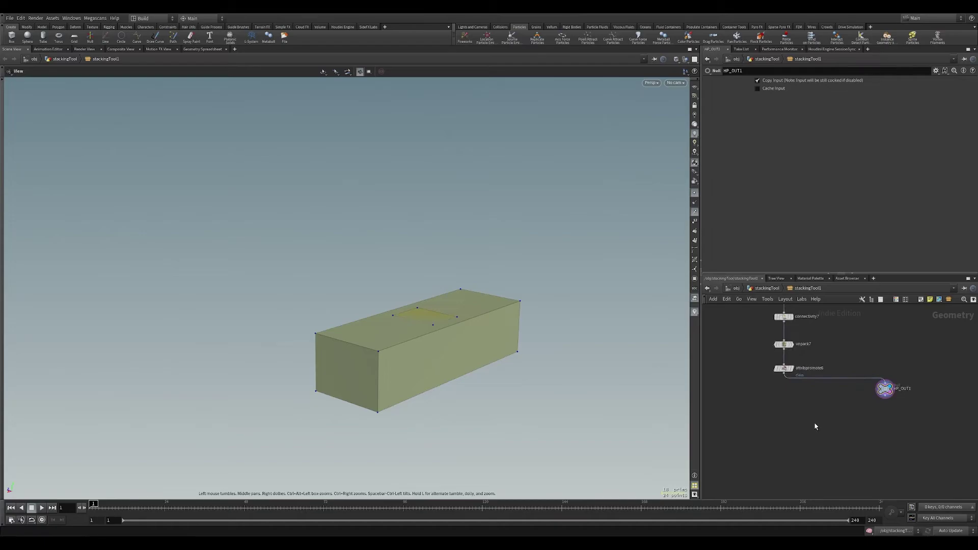
key("Tab")
type("conn")
key("Return")
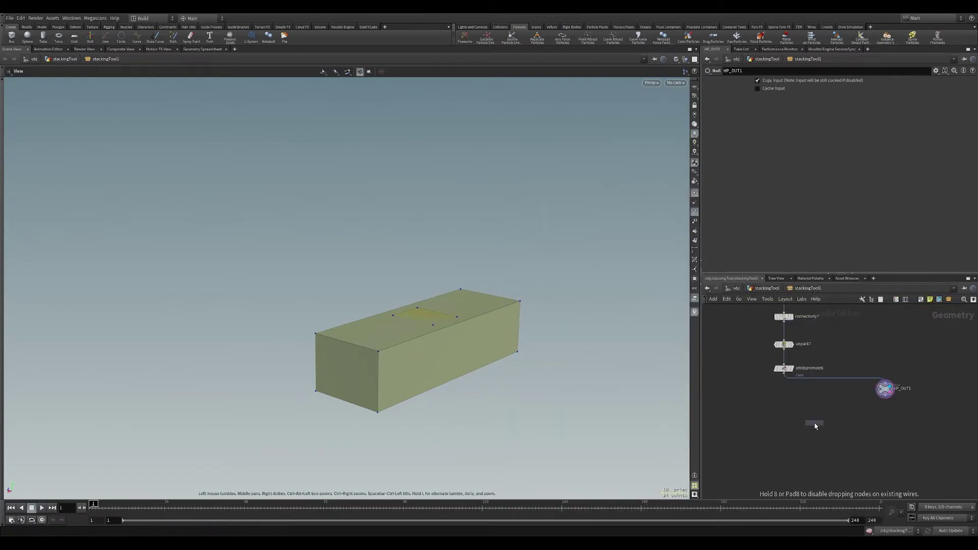
left_click(815, 424)
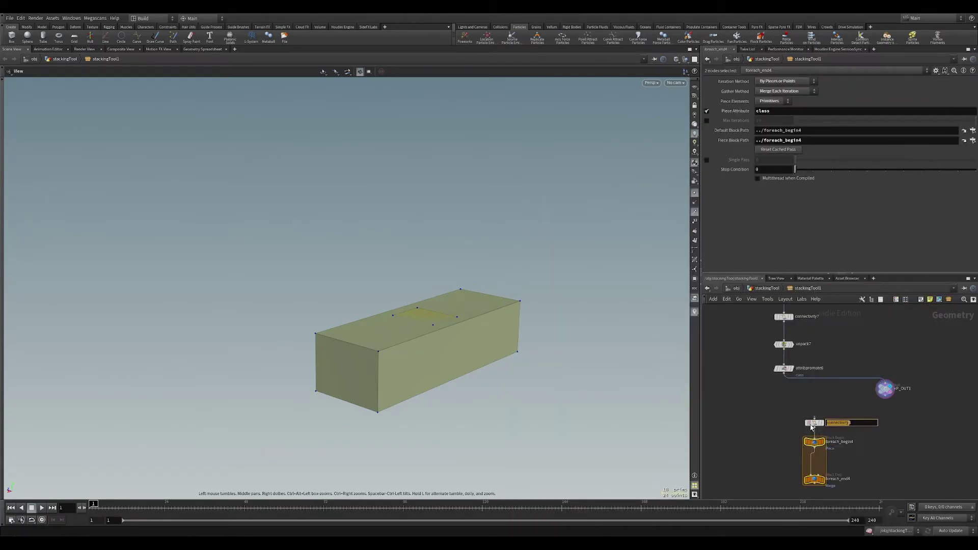
left_click_drag(815, 448, 783, 419)
left_click(783, 408)
left_click(784, 374)
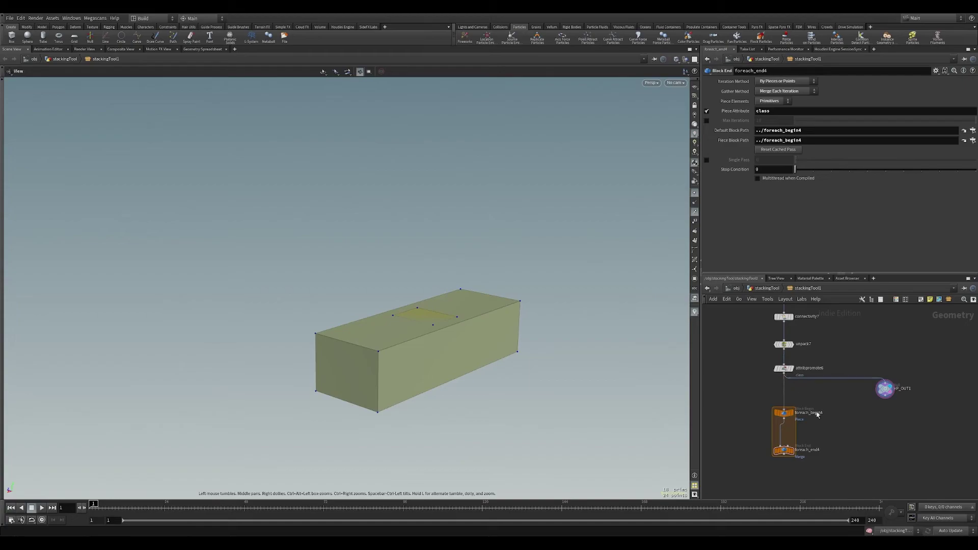
middle_click_drag(844, 433, 856, 379)
left_click_drag(795, 396, 796, 438)
Insert matchsize7 inside the loop and set its Justify Y to Min
key("Tab")
type("match")
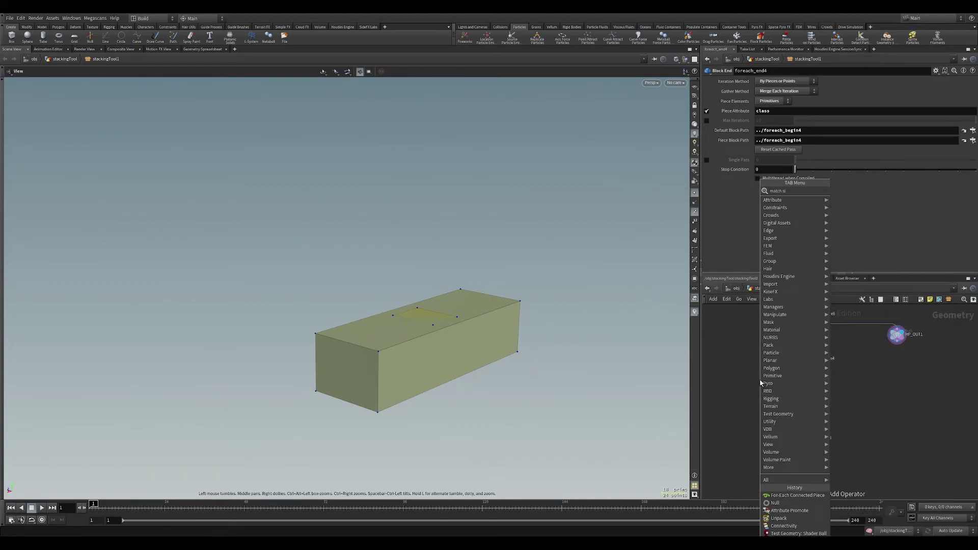
key("Return")
left_click(760, 381)
left_click_drag(761, 383, 797, 382)
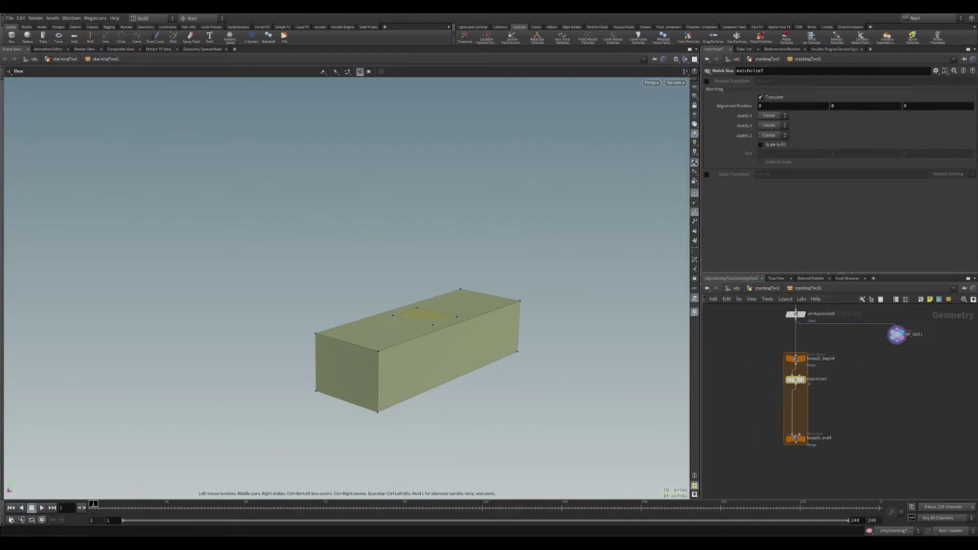
left_click(772, 125)
left_click(774, 142)
left_click_drag(511, 377, 417, 345)
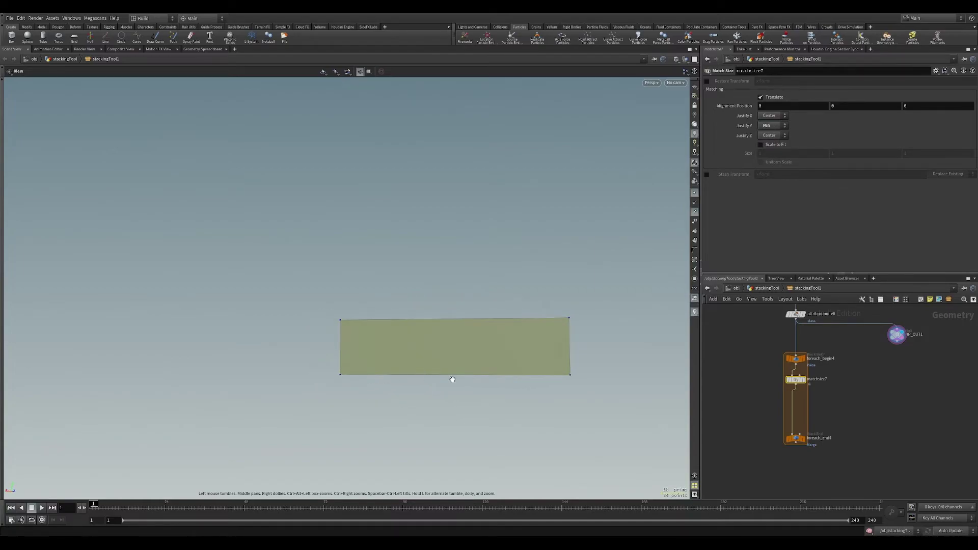
key("r")
left_click_drag(678, 357, 517, 353)
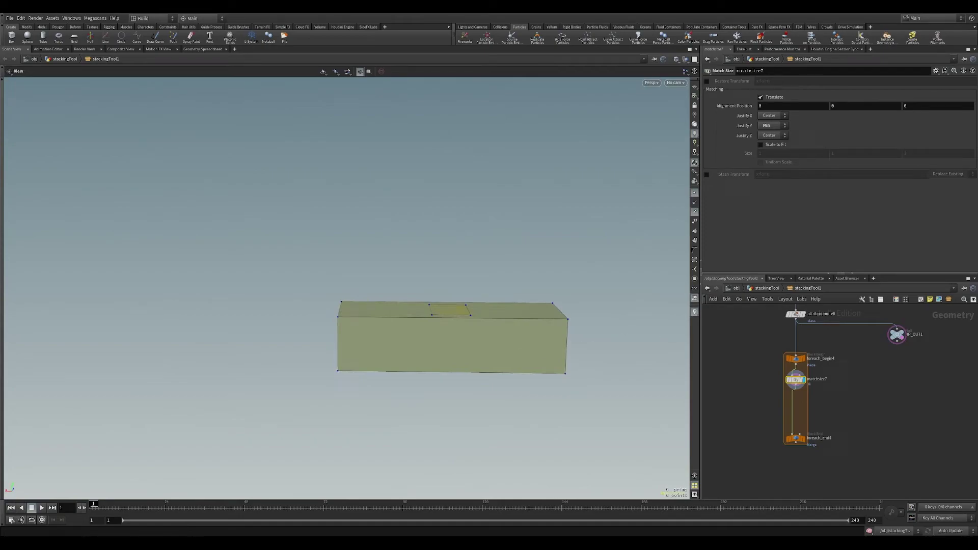
Add a Bound node, bound1, below matchsize7 and move it aside
key("Tab")
type("bound")
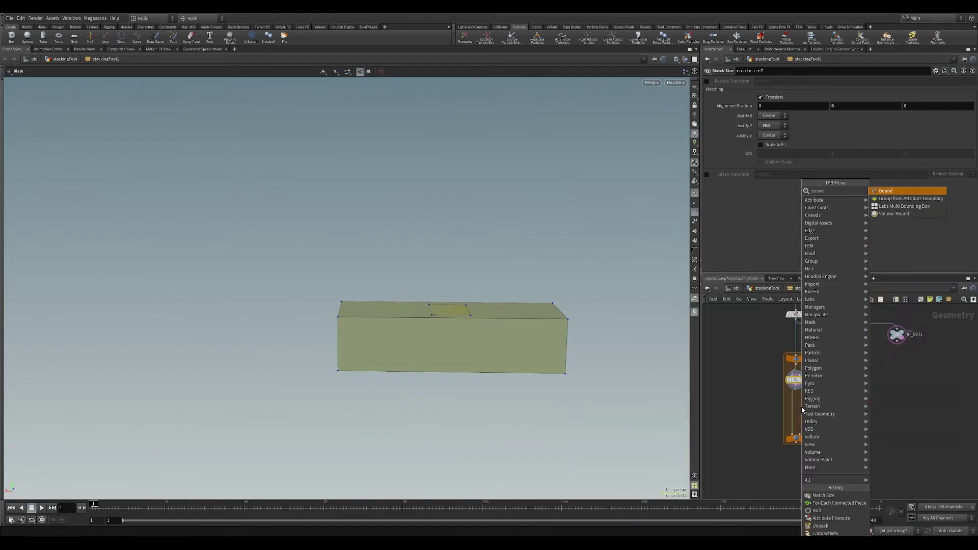
key("Return")
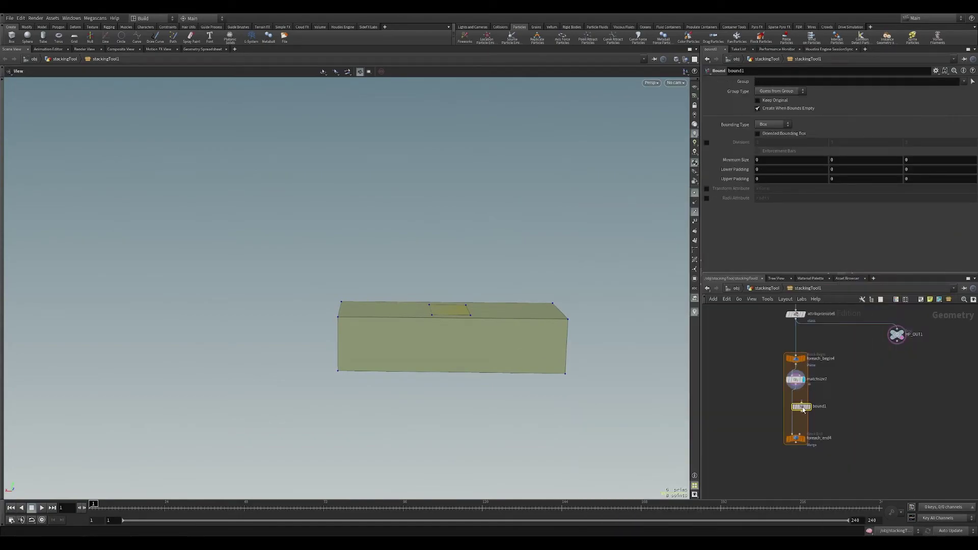
left_click_drag(802, 408, 759, 409)
Add attribtransfer4 between bound1 and foreach_end4 and view the loop result
key("Tab")
type("attr tra")
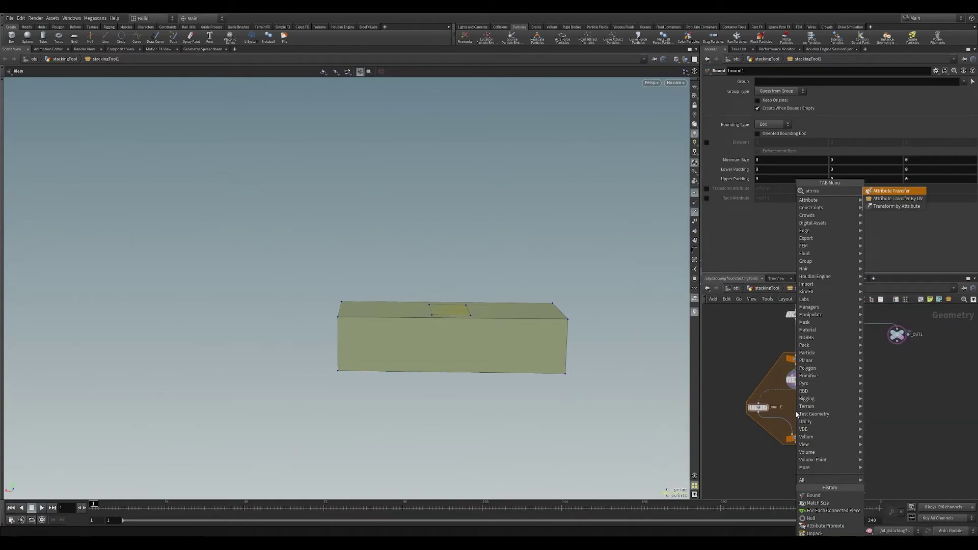
key("Return")
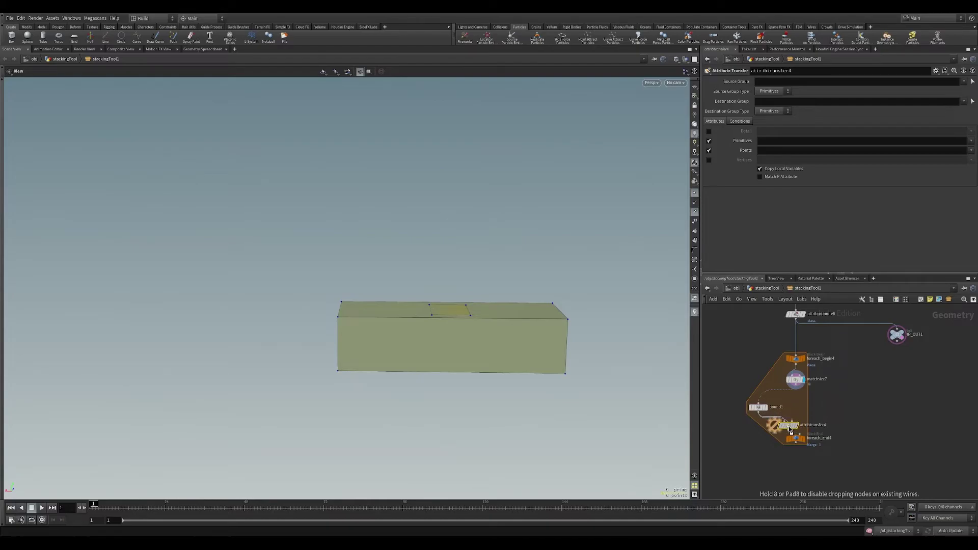
left_click(789, 426)
left_click(758, 407)
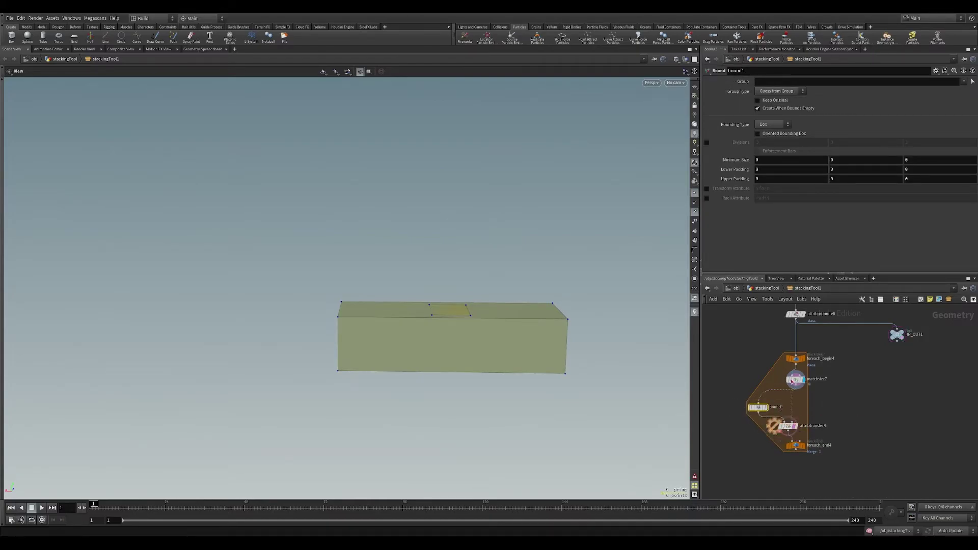
left_click(799, 427)
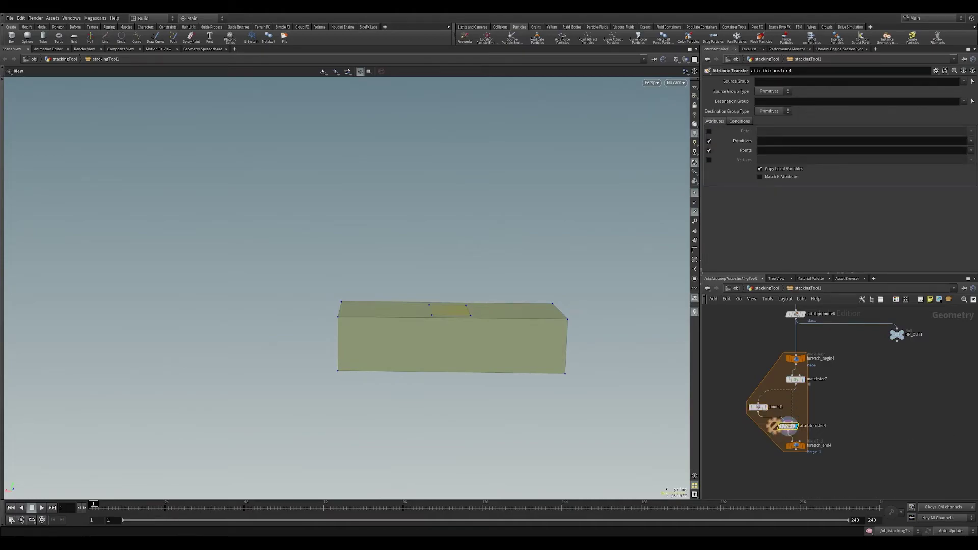
left_click(797, 445)
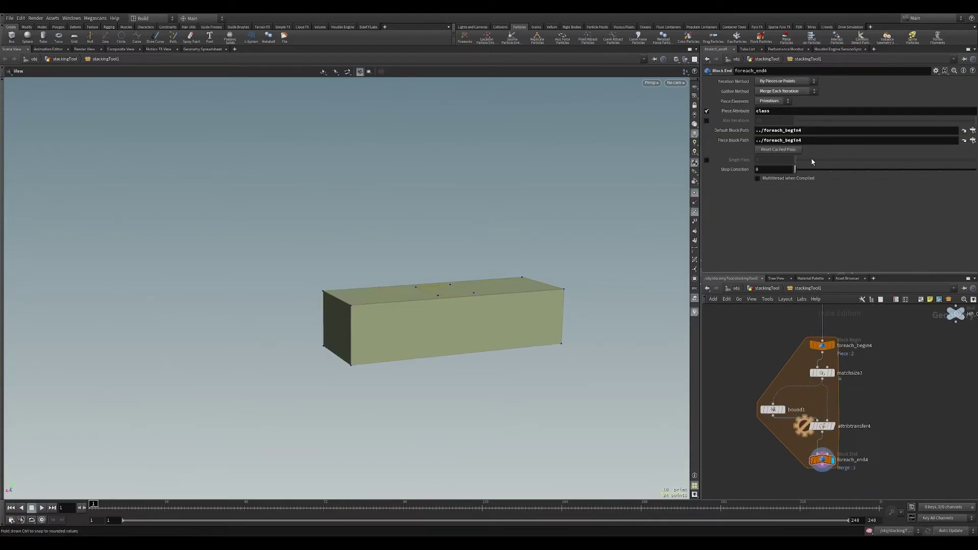
Enable Single Pass on foreach_end4 and step through pieces, settling on piece 1
left_click(707, 160)
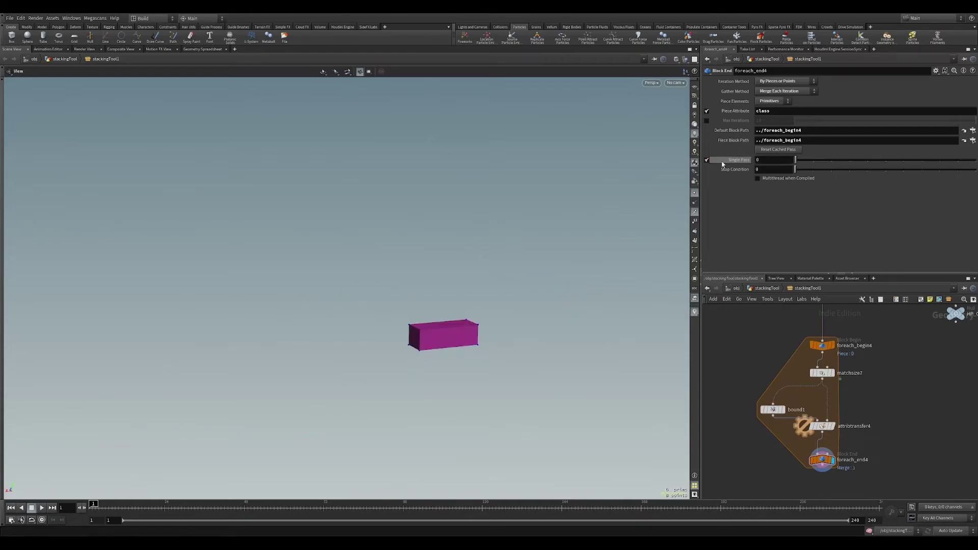
left_click(820, 161)
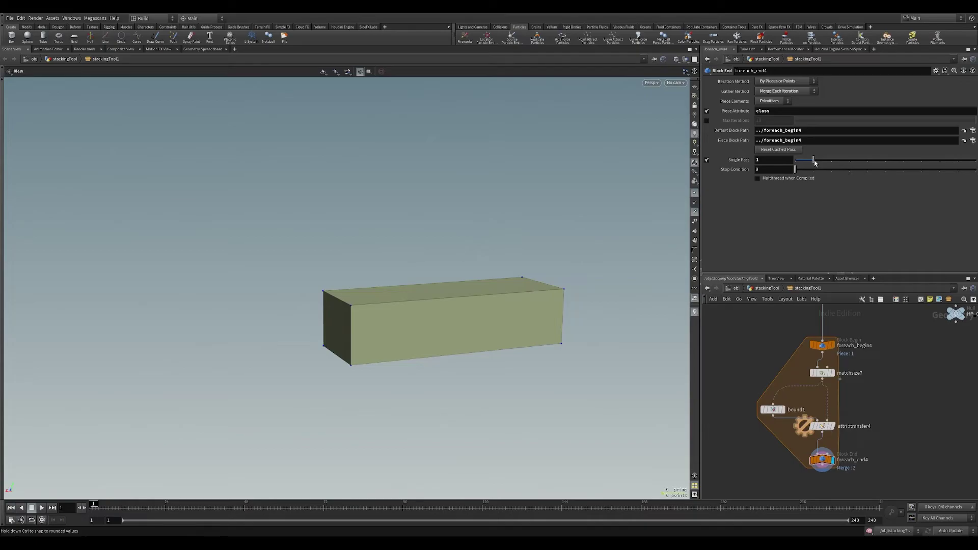
left_click_drag(815, 160, 784, 169)
left_click(813, 160)
Pan upstream and inspect the DCC_choice switch settings
scroll(777, 402, "down", 3)
middle_click_drag(776, 402, 828, 395)
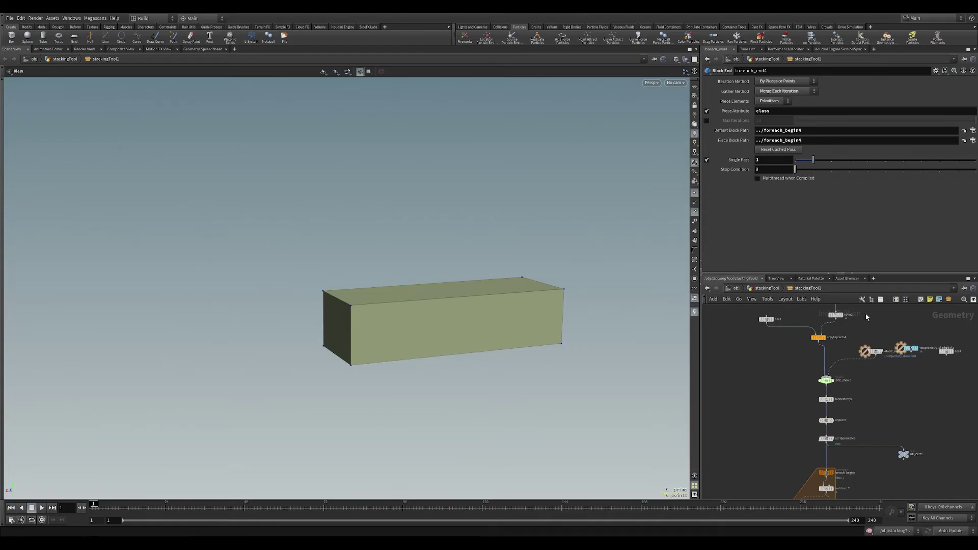
scroll(855, 399, "down", 3)
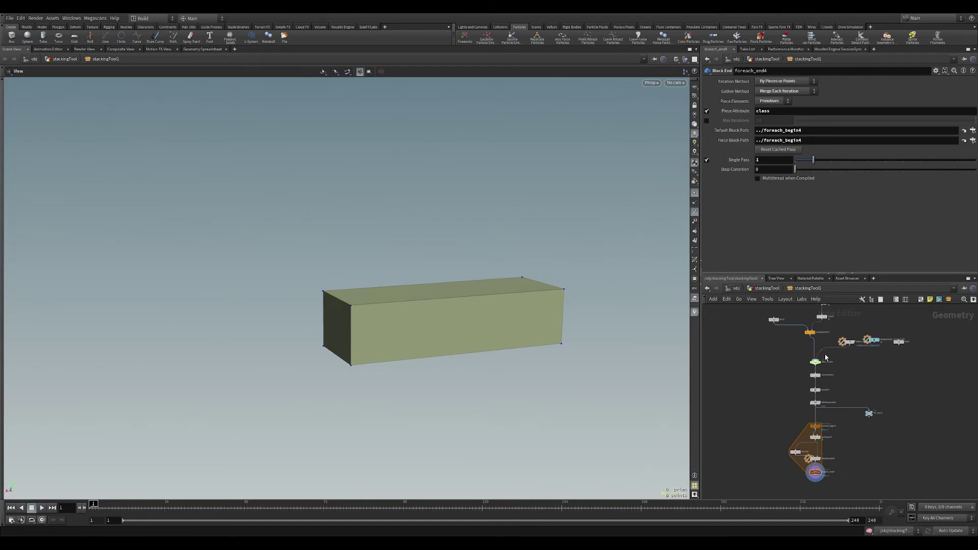
scroll(830, 360, "up", 4)
left_click(788, 363)
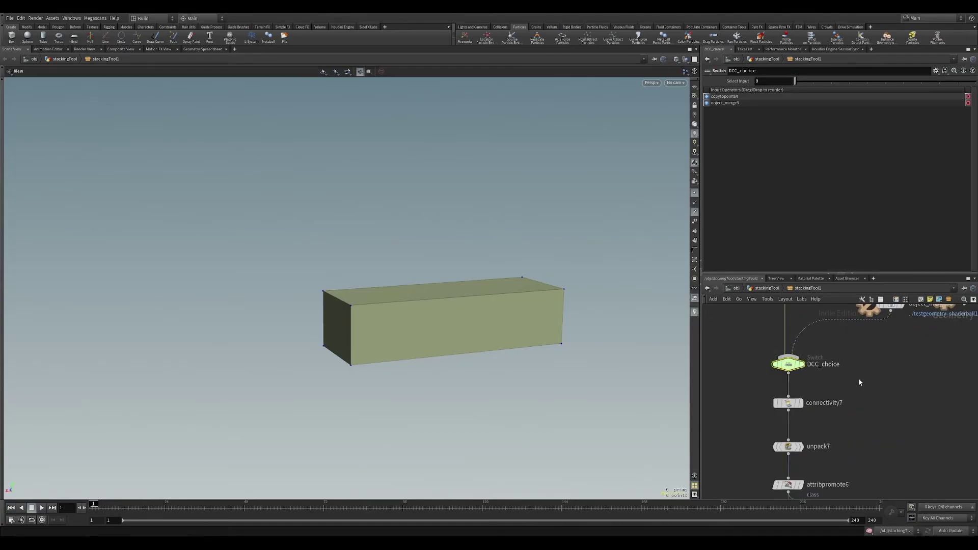
scroll(859, 381, "down", 3)
scroll(888, 407, "up", 3)
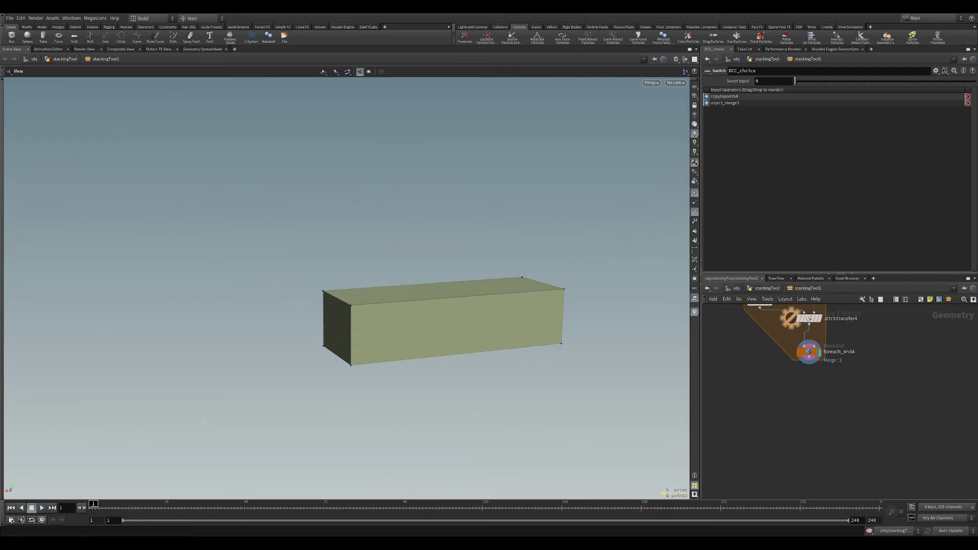
Add attribpromote8 below foreach_end4, promoting Primitive attribute class to a point attribute renamed variant
key("Tab")
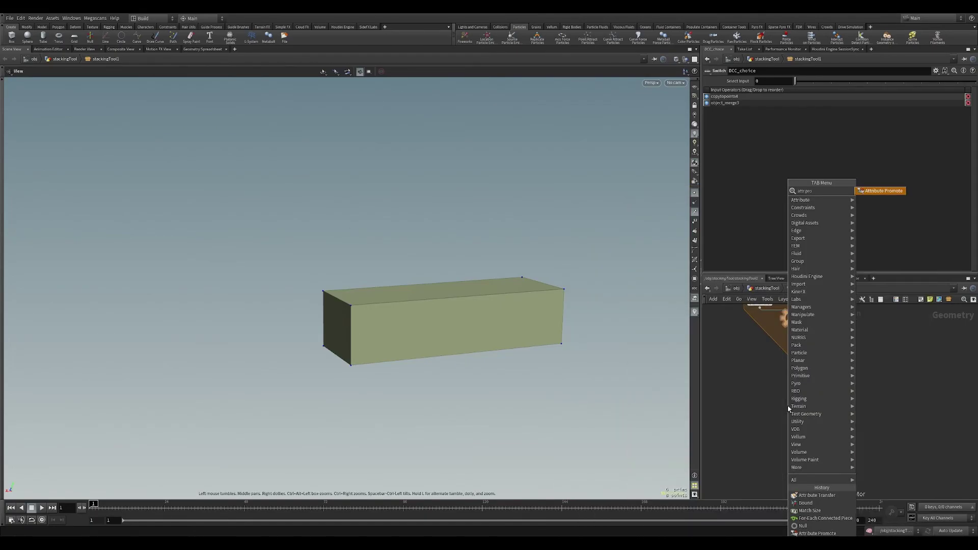
left_click(889, 366)
left_click(810, 396)
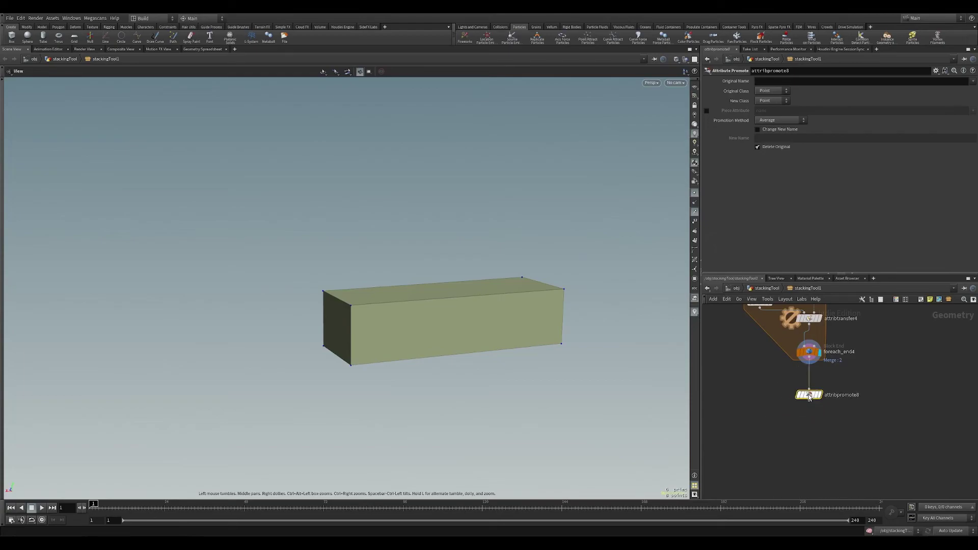
left_click(772, 91)
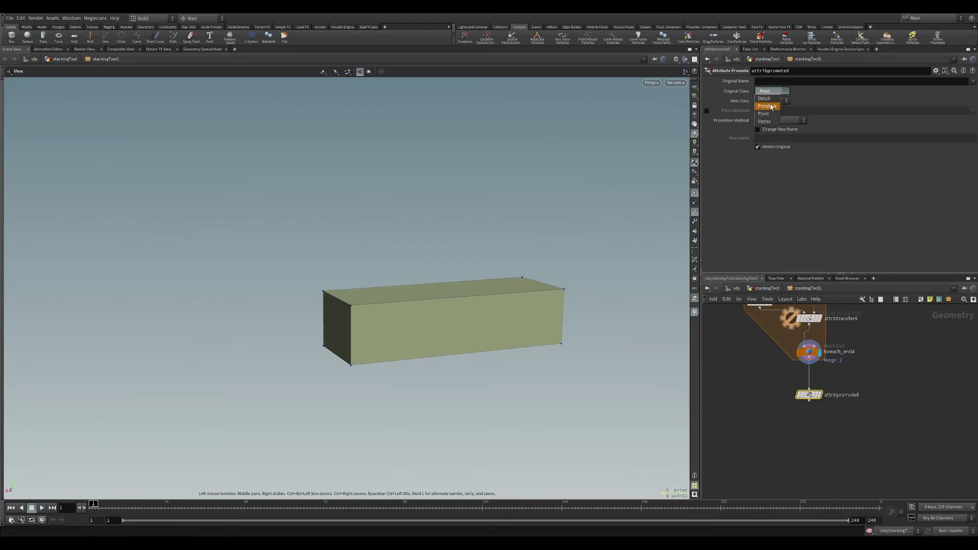
left_click(769, 101)
left_click(769, 80)
type("class")
key("Return")
left_click(757, 130)
left_click(764, 138)
type("variant")
key("Return")
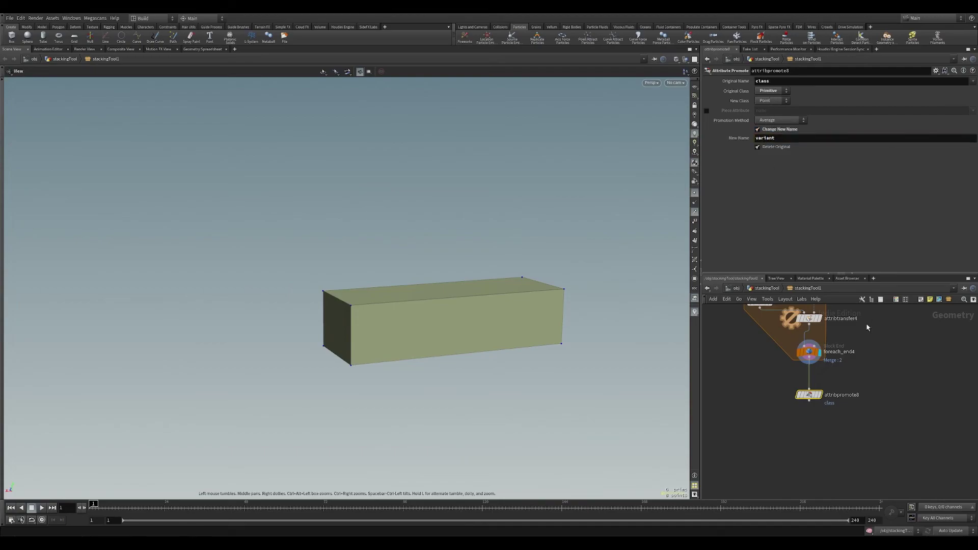
Display attribpromote8 and check the variant point attribute in the geometry spreadsheet
left_click(818, 395)
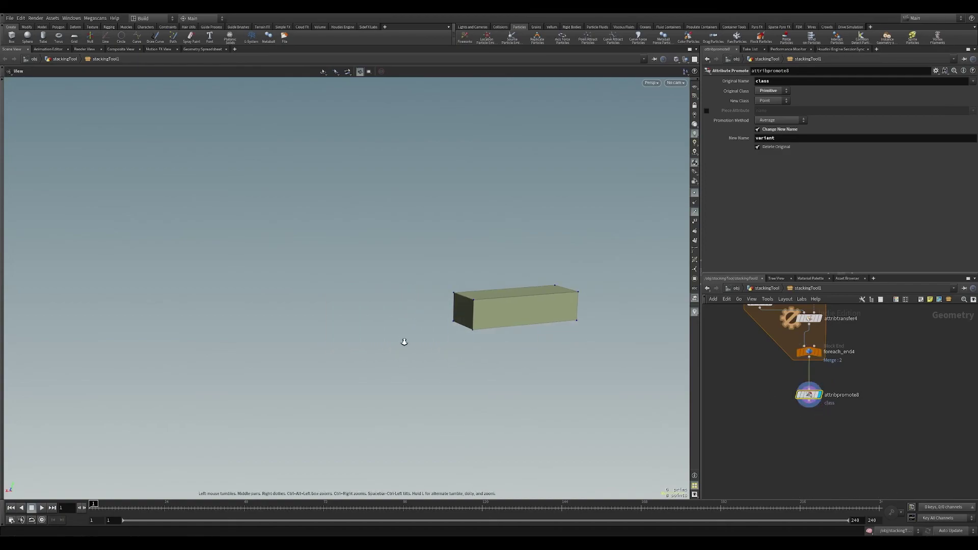
left_click(206, 49)
left_click(228, 71)
left_click(222, 72)
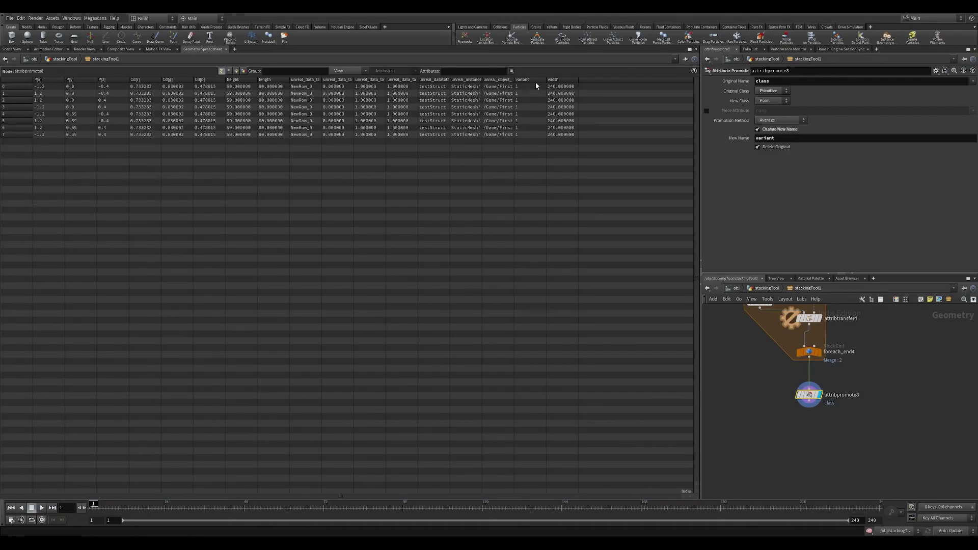
left_click_drag(536, 83, 539, 138)
scroll(810, 398, "down", 3)
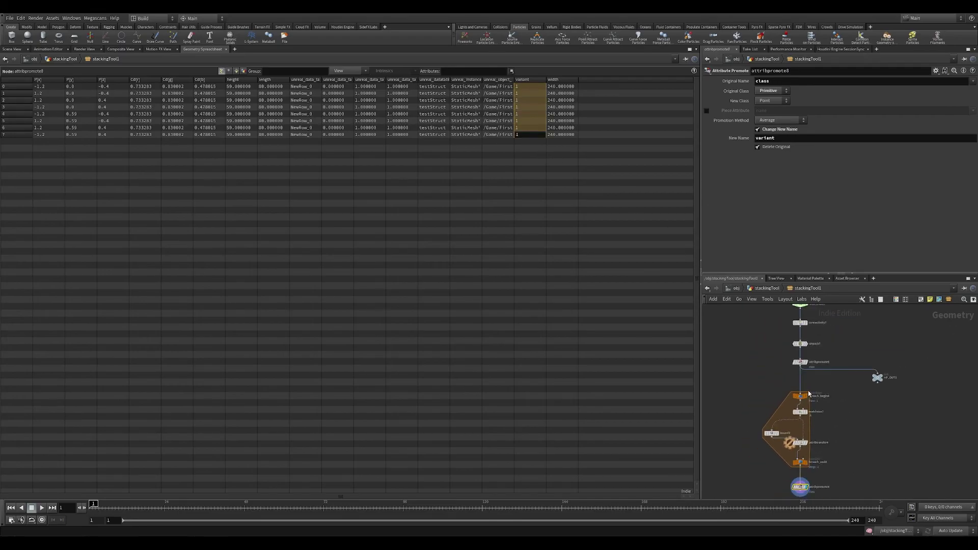
Untick Single Pass on foreach_end4 and recheck the promoted attributes for all pieces
left_click(11, 49)
left_click(764, 429)
left_click(707, 159)
scroll(374, 281, "down", 3)
left_click_drag(373, 282, 449, 305)
left_click(765, 460)
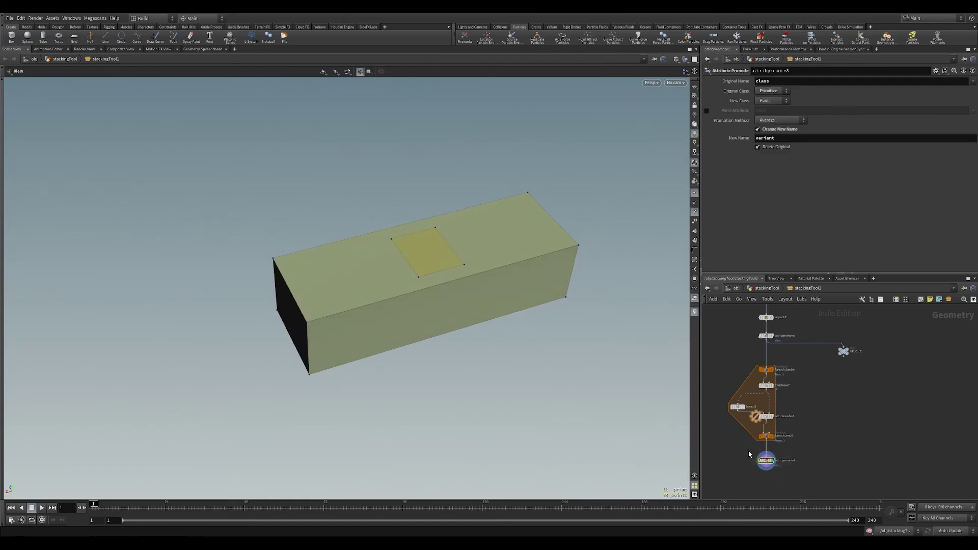
left_click(217, 49)
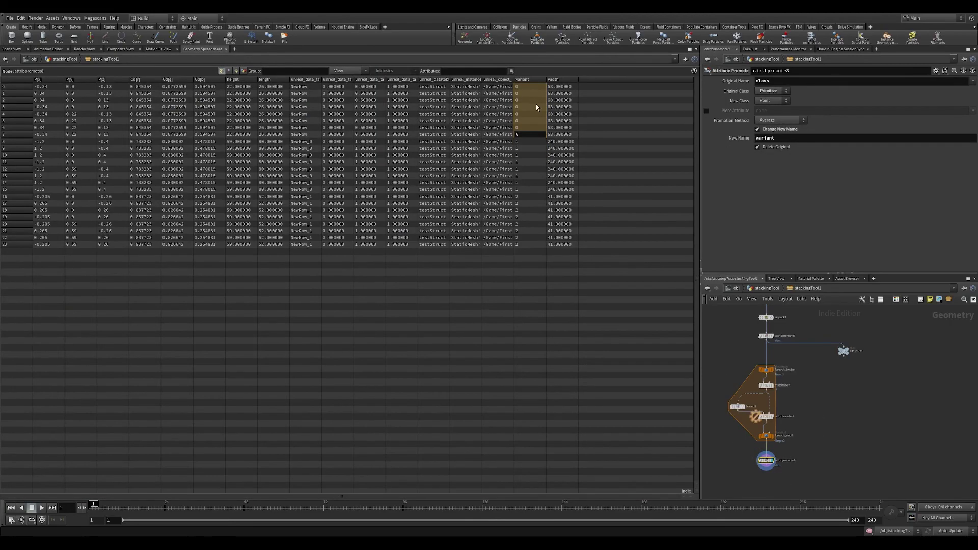
left_click(10, 49)
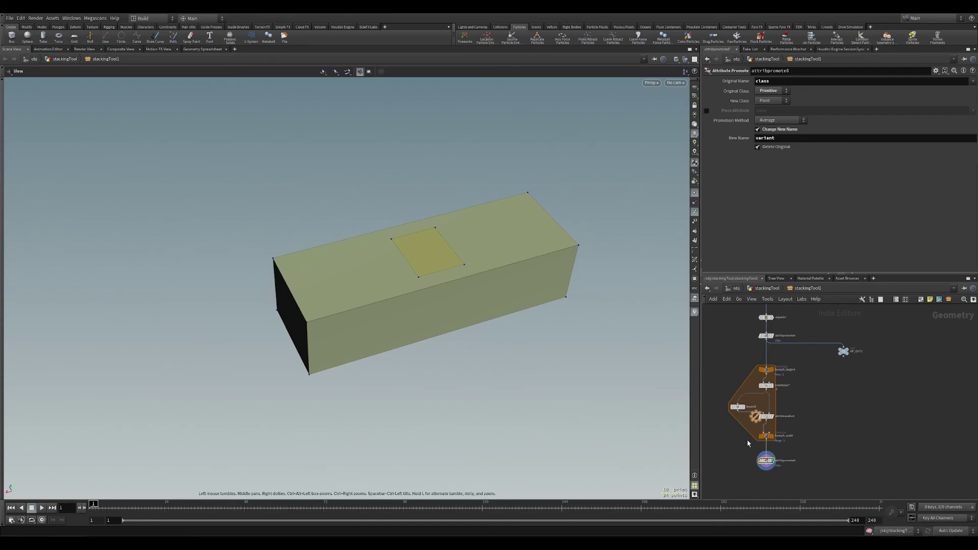
Add a Null node below attribpromote8 and wire it to the promote's output
middle_click_drag(760, 467, 766, 430)
key("Tab")
type("null")
key("Return")
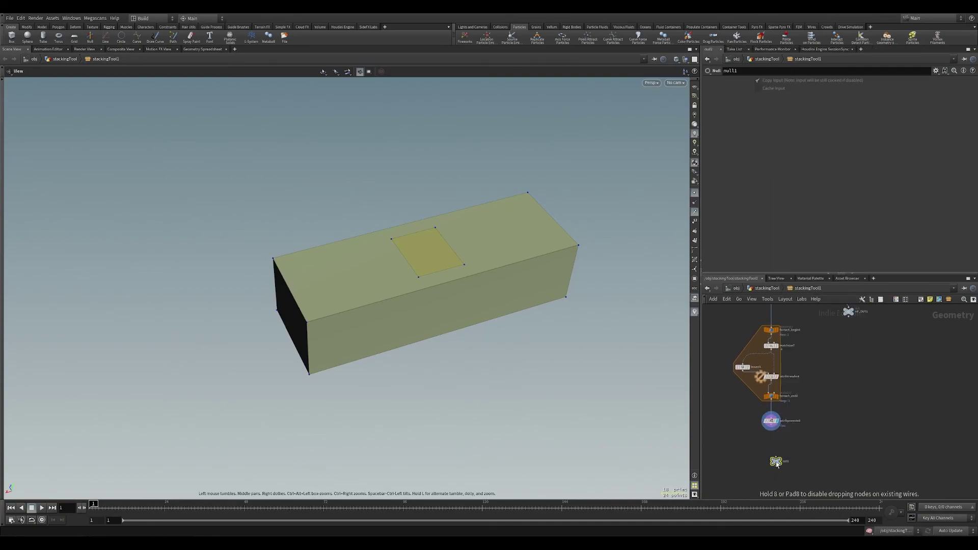
left_click(771, 449)
left_click_drag(771, 441, 767, 431)
left_click(769, 430)
Rename the null INPUT_TO_SCATTER1 and set its display flag
double_click(781, 448)
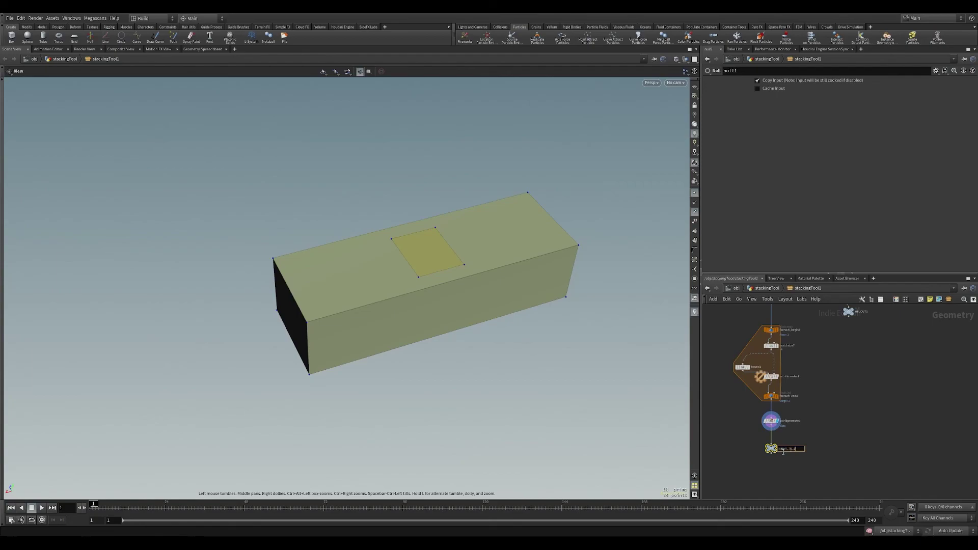
type("INPUT_TO_SCATTER1")
key("Return")
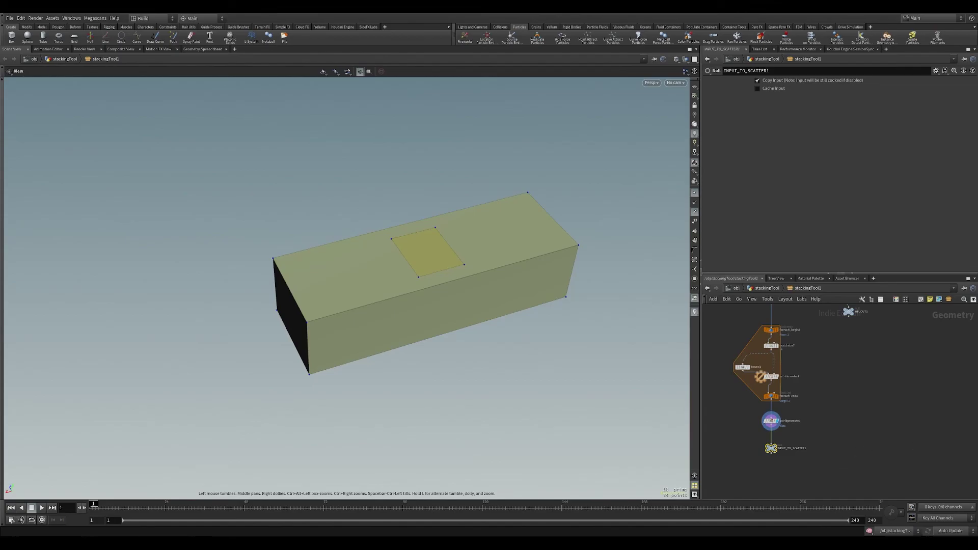
left_click(775, 450)
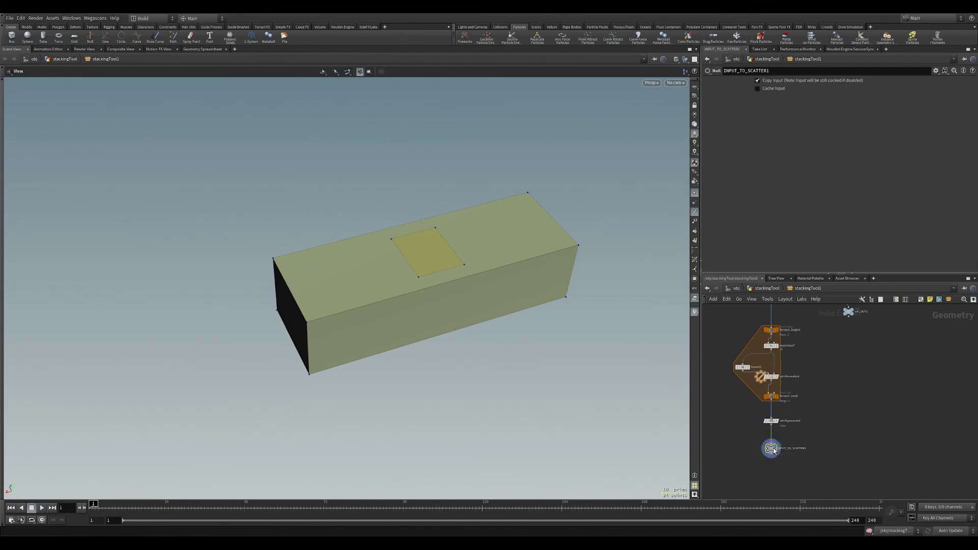
left_click_drag(550, 260, 522, 275)
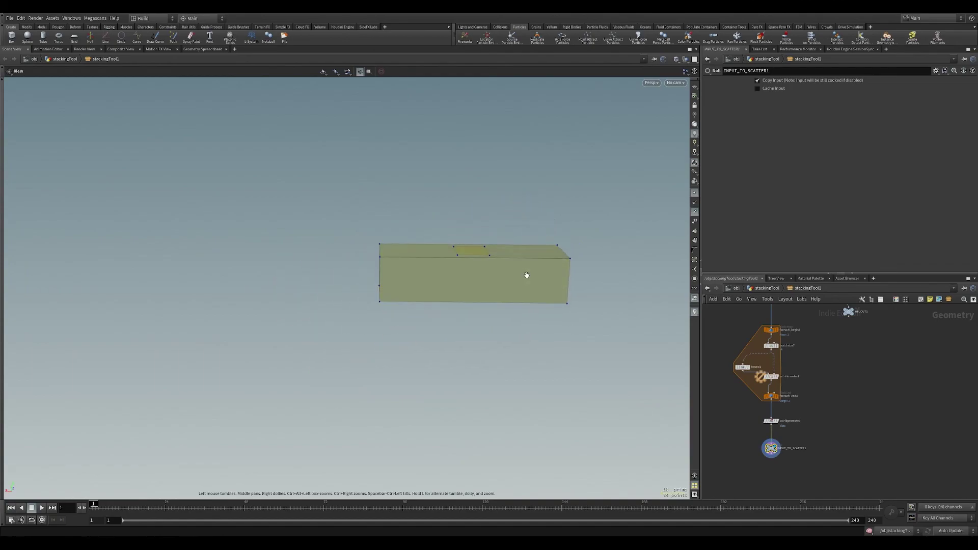